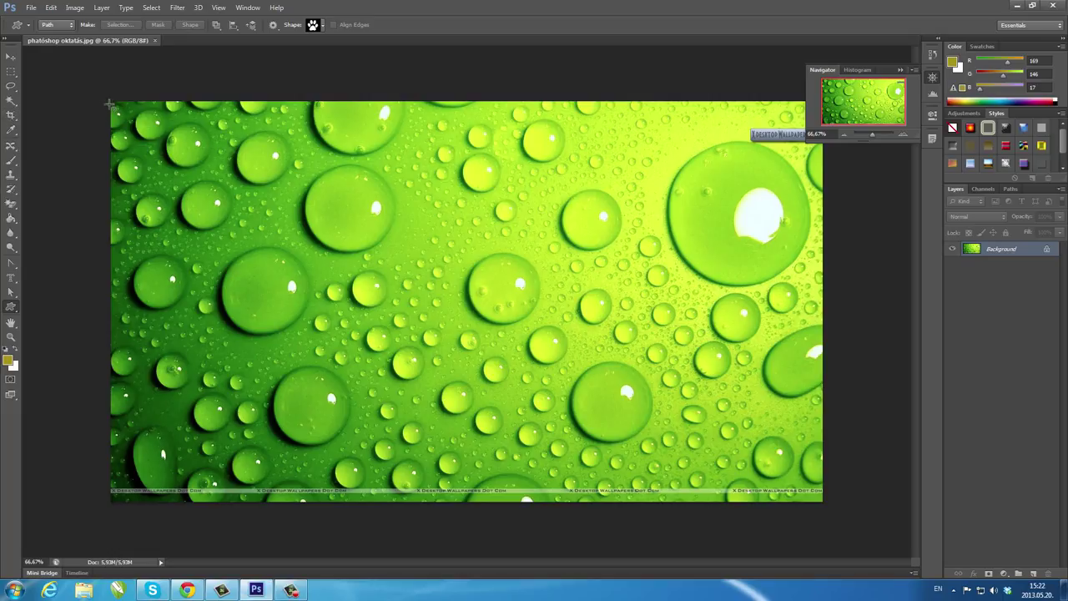
# - Draw a paw-shaped custom shape across the image, then undo it with Step Backward
pyautogui.moveTo(114, 103); pyautogui.dragTo(496, 369)
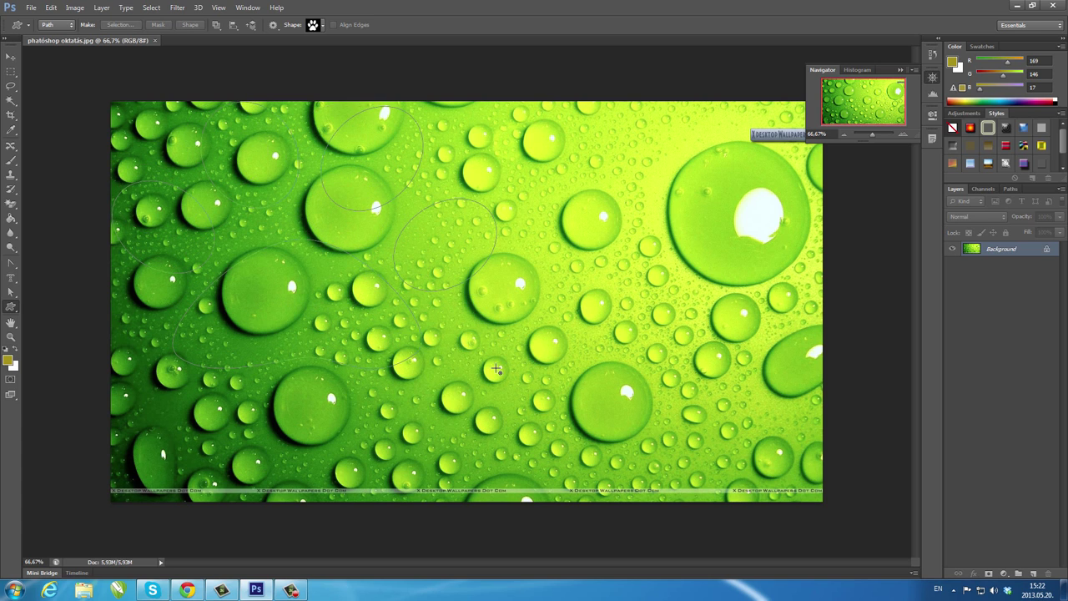
pyautogui.click(51, 8)
pyautogui.click(58, 40)
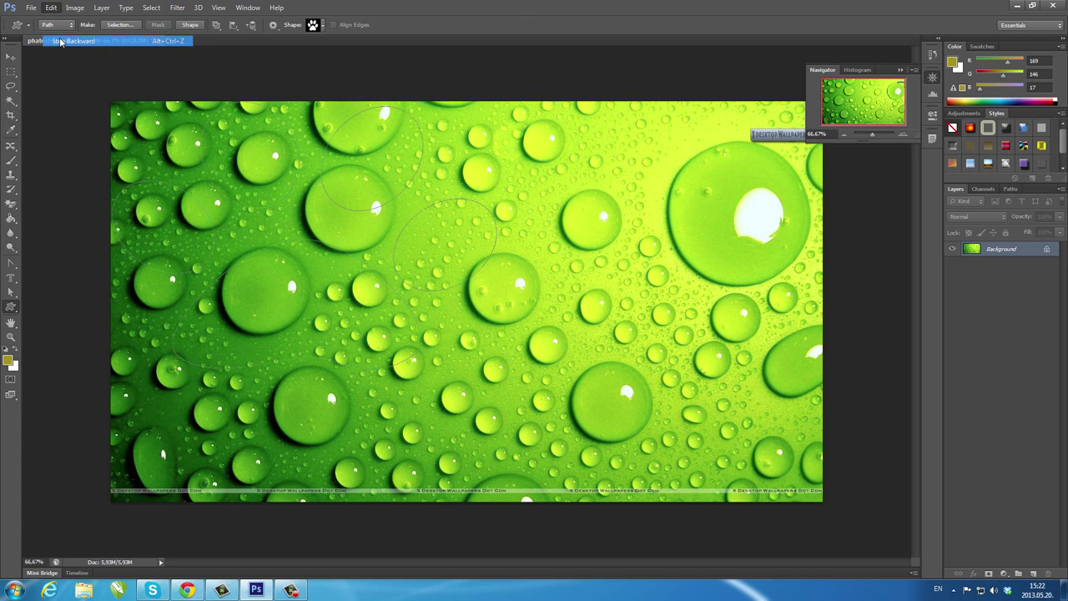
# - Crop the image, raising the bottom edge to cut off the watermark strip
pyautogui.click(10, 114)
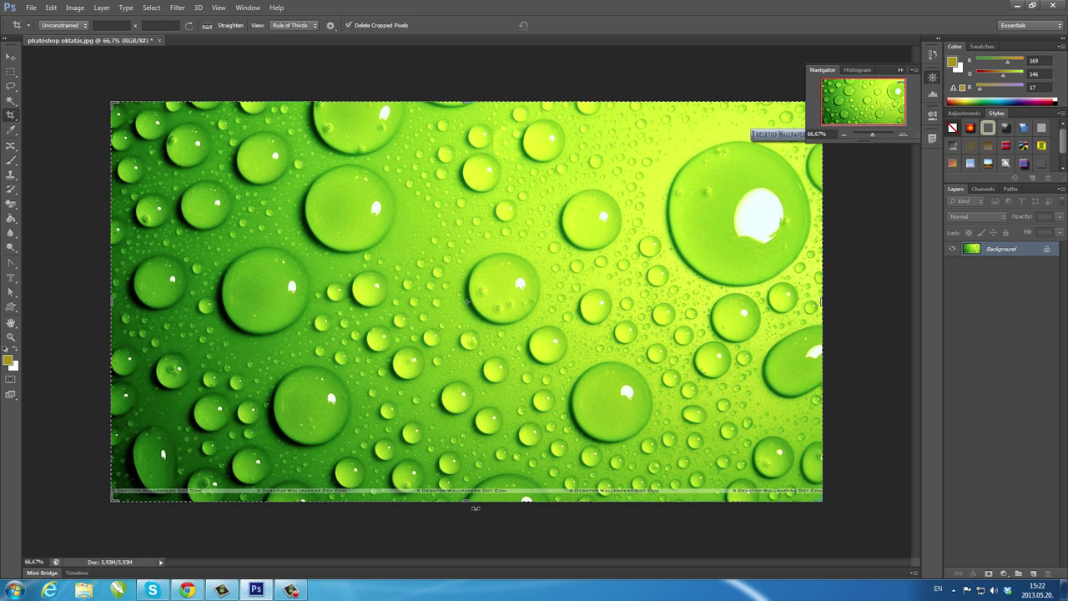
pyautogui.moveTo(469, 500); pyautogui.dragTo(469, 490)
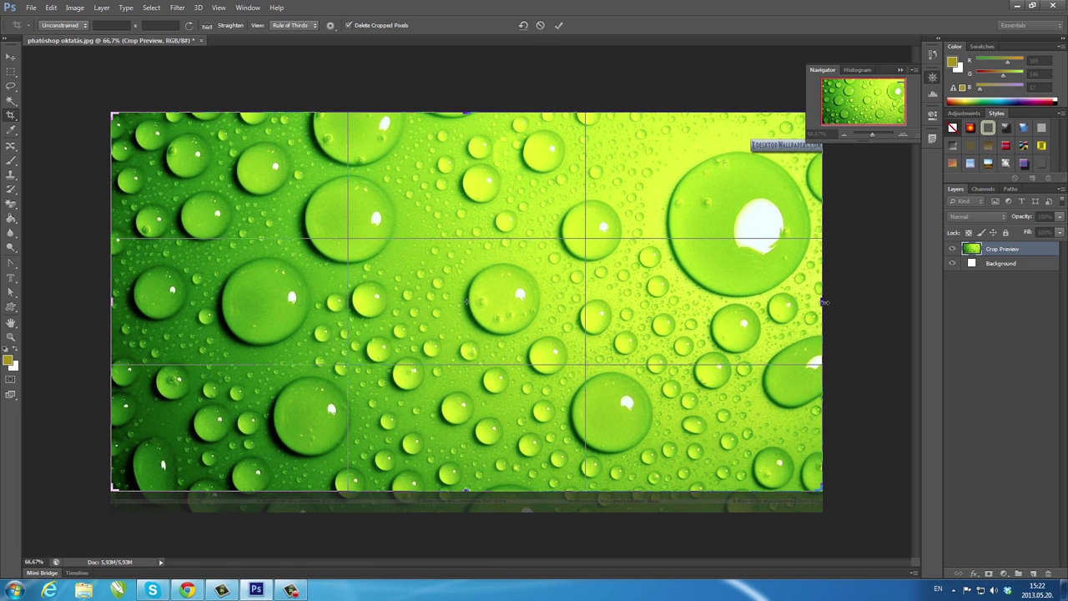
pyautogui.moveTo(823, 302); pyautogui.dragTo(823, 302)
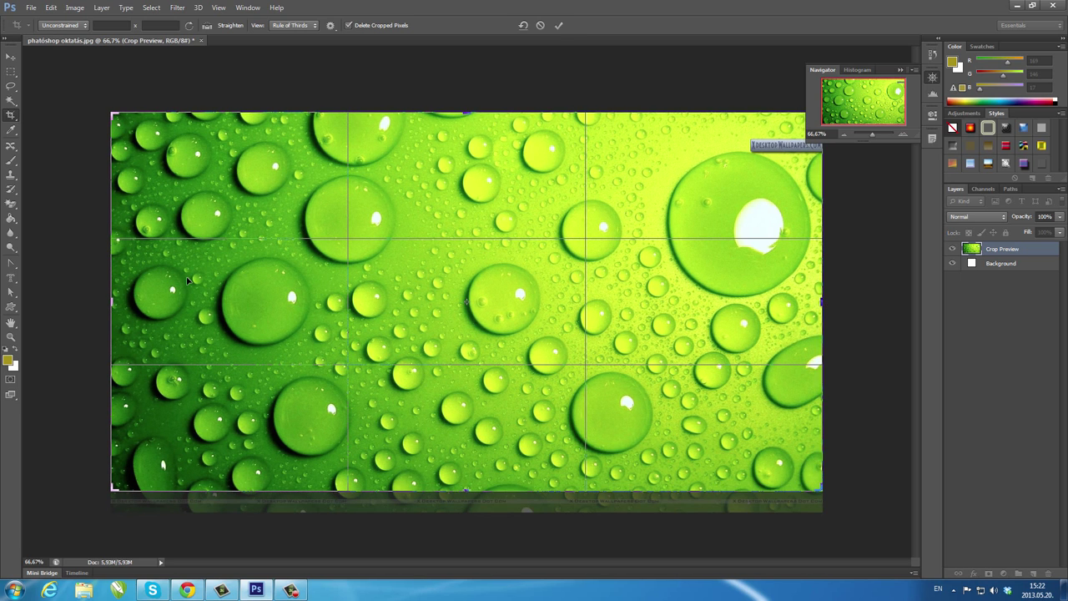
pyautogui.press('Return')
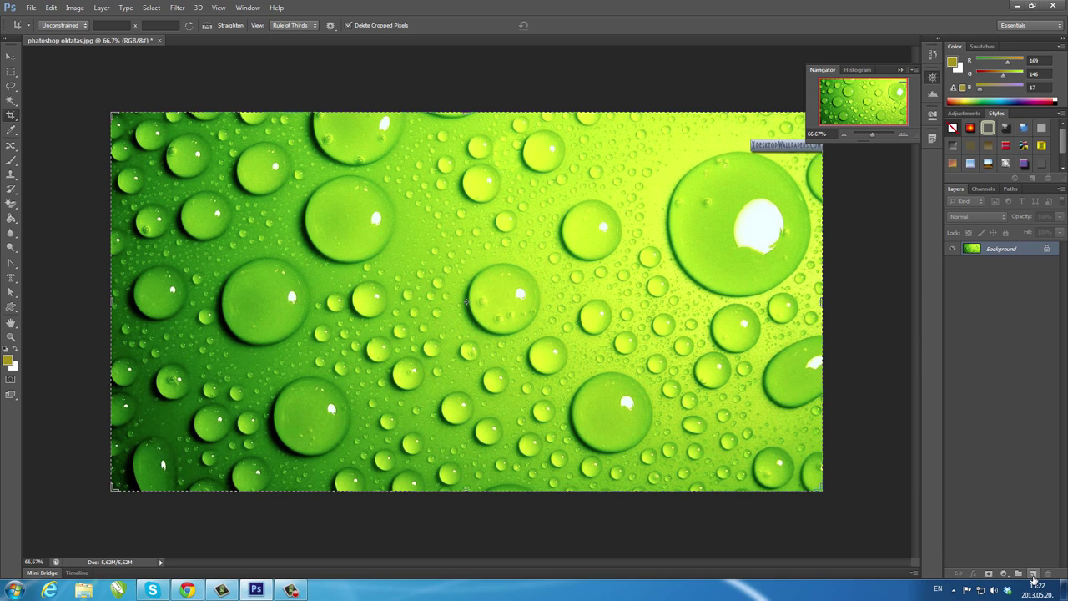
# - Create empty Layer 1 above the Background and bring up its context menu
pyautogui.click(1033, 573)
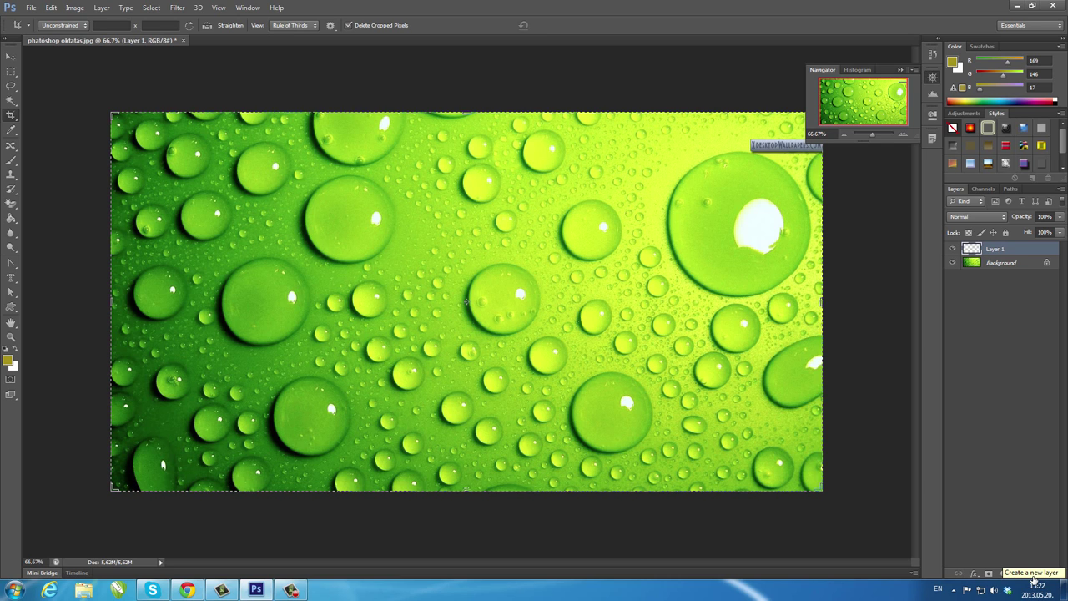
pyautogui.rightClick(1008, 250)
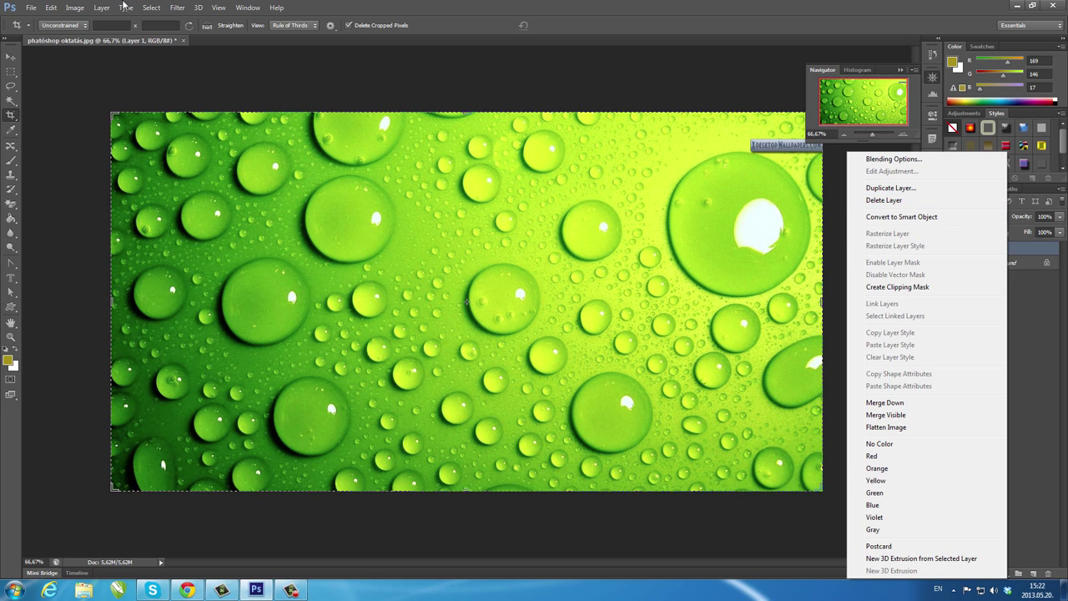
# - Open zöldség.jpg, the tomato, mushroom and parsley photo, via File > Open
pyautogui.click(35, 9)
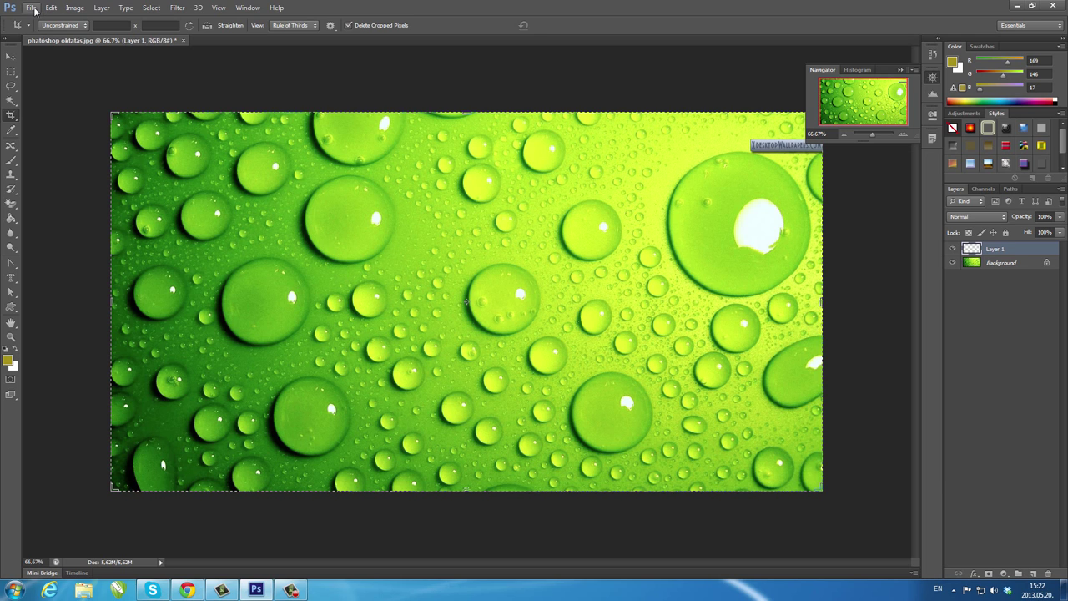
pyautogui.click(38, 30)
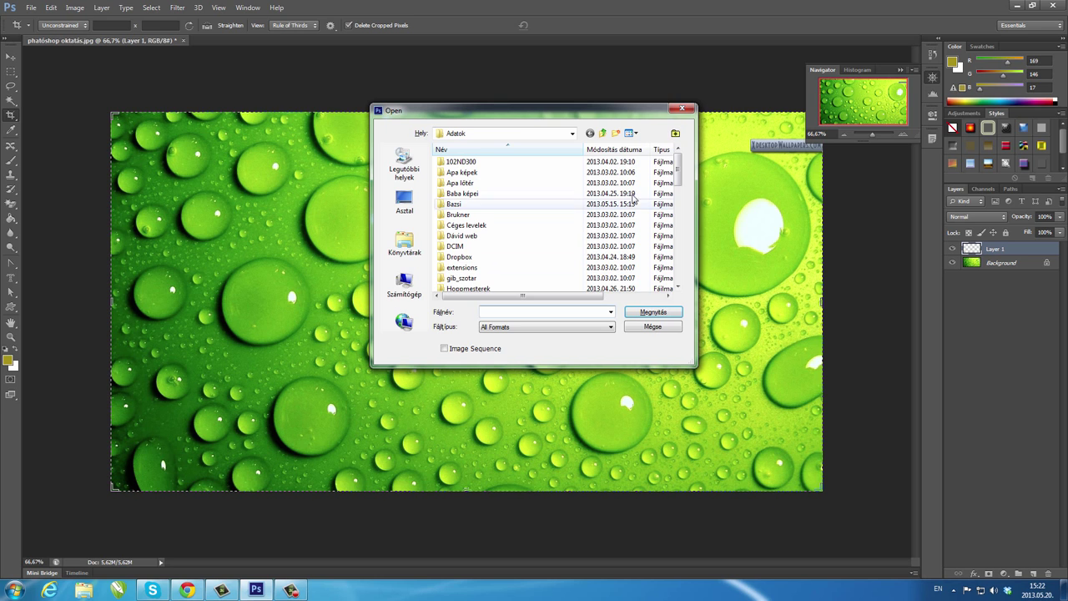
pyautogui.moveTo(678, 165); pyautogui.dragTo(681, 262)
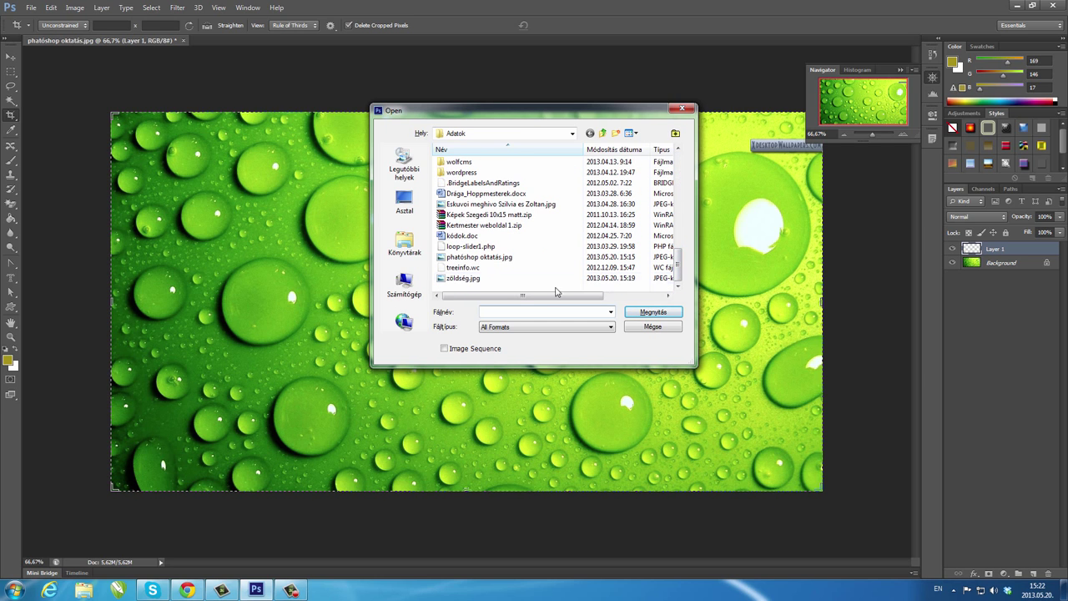
pyautogui.click(467, 278)
pyautogui.click(663, 312)
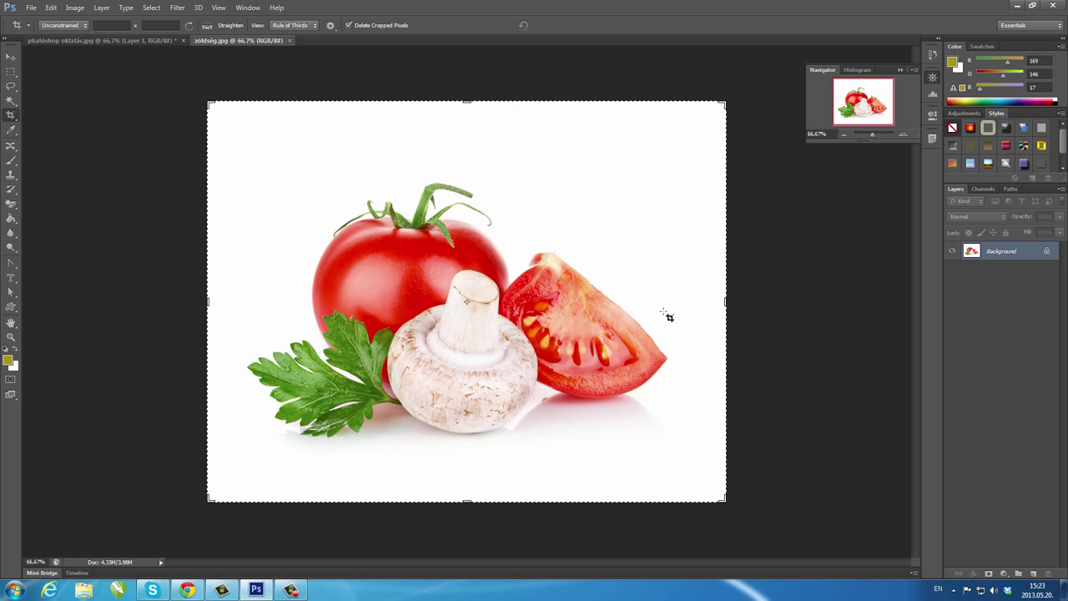
# - Duplicate the vegetables' Background layer into the water-drop document and return to that document
pyautogui.click(12, 59)
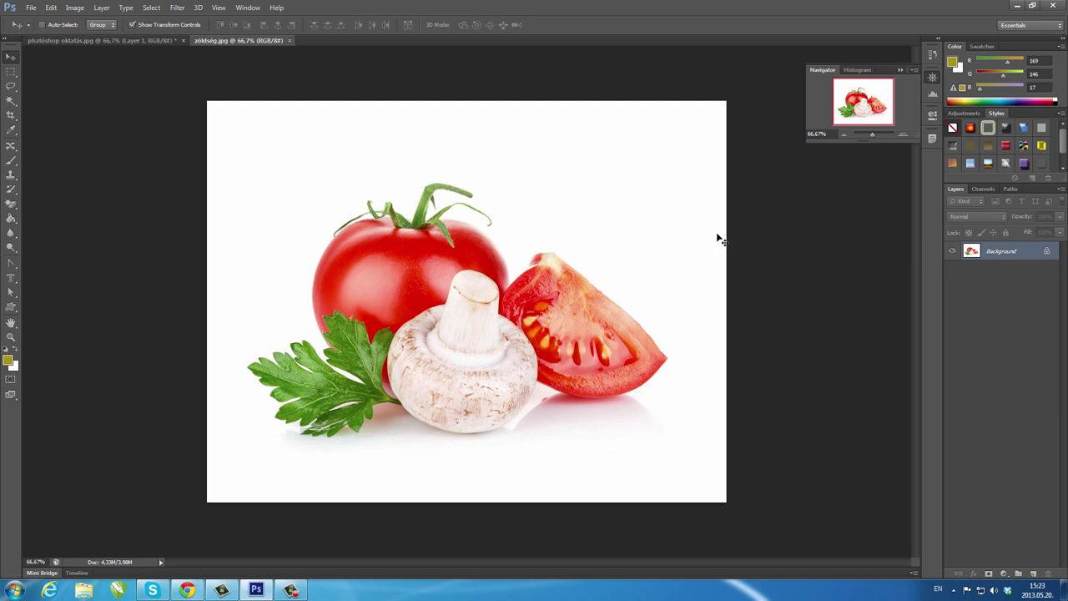
pyautogui.rightClick(1006, 252)
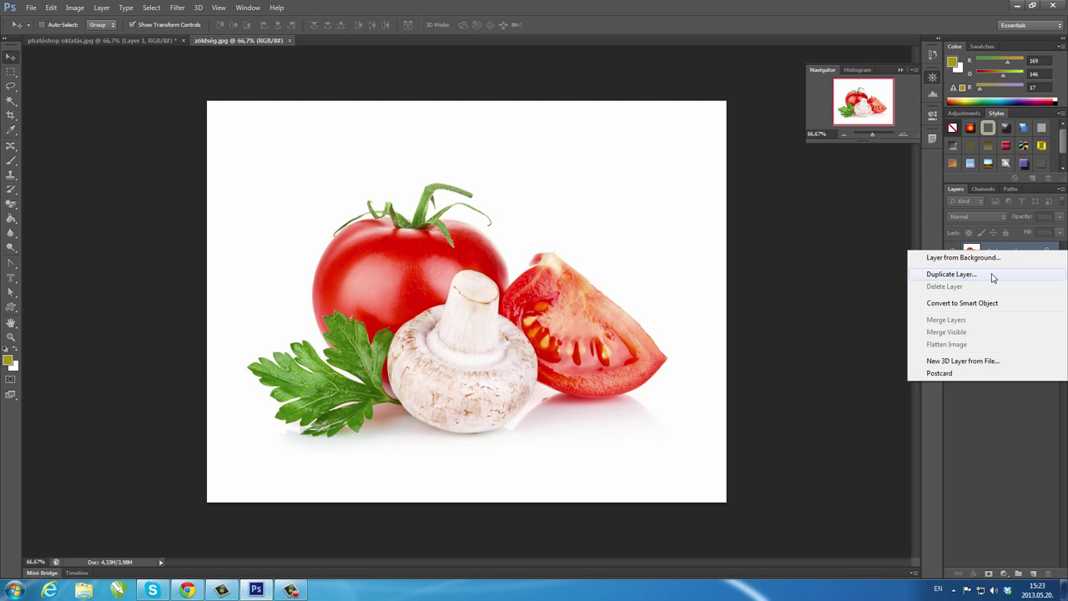
pyautogui.click(991, 274)
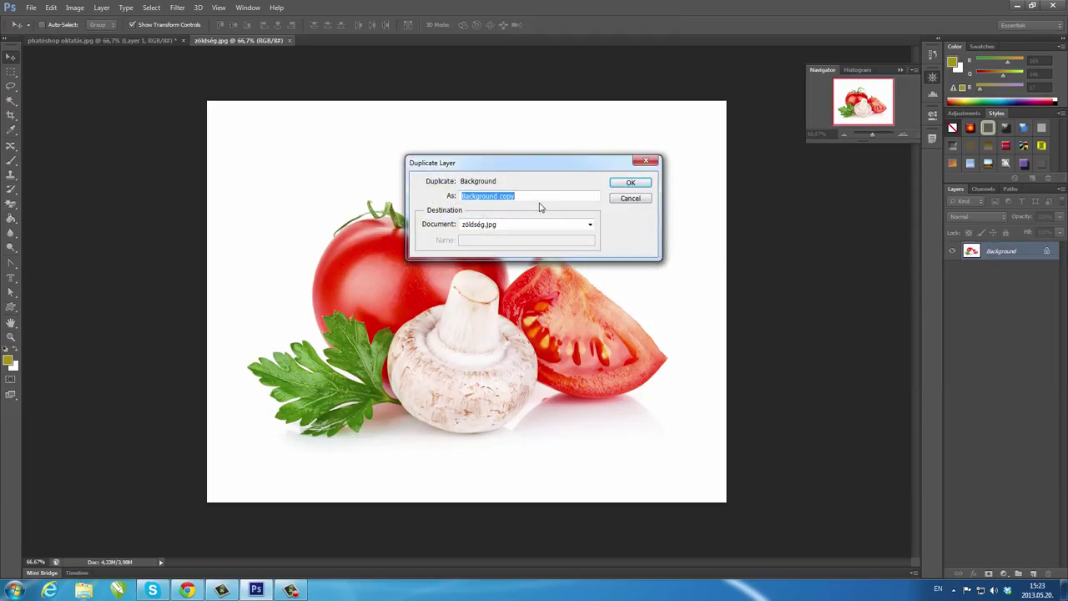
pyautogui.click(590, 225)
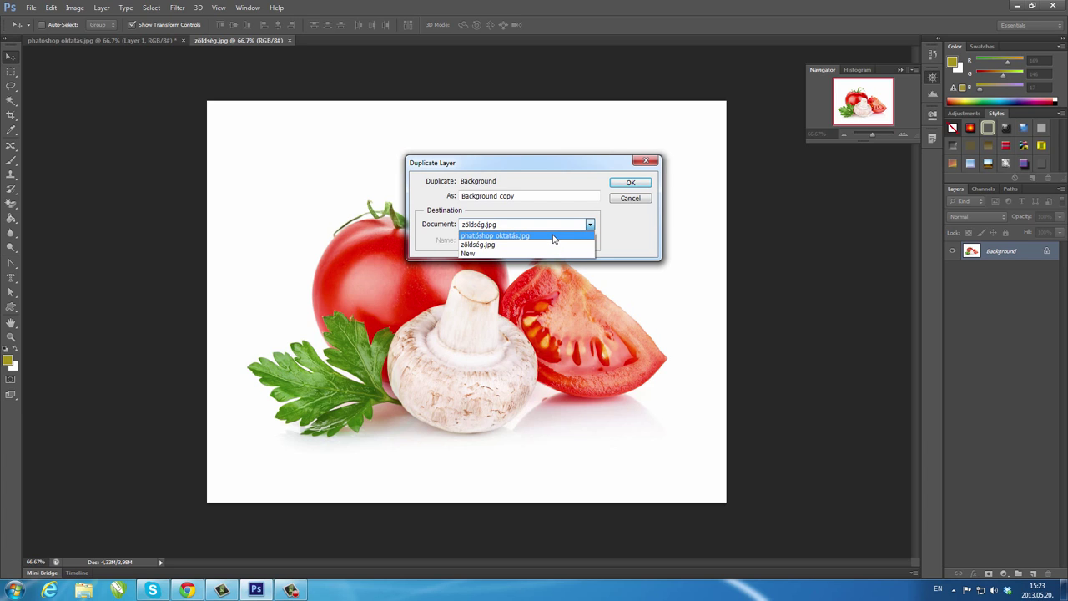
pyautogui.click(552, 236)
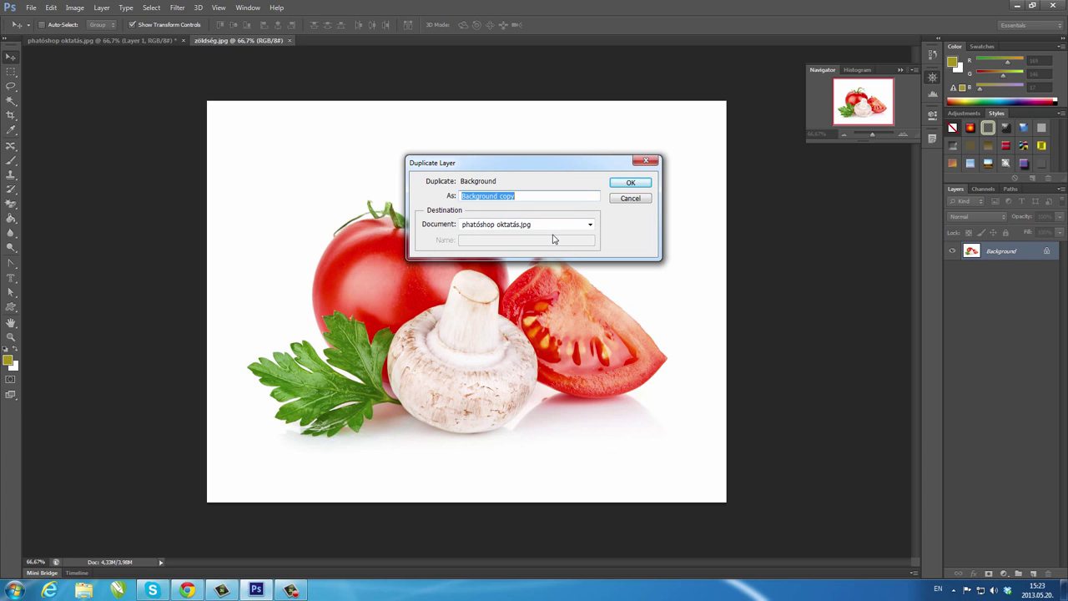
pyautogui.click(630, 184)
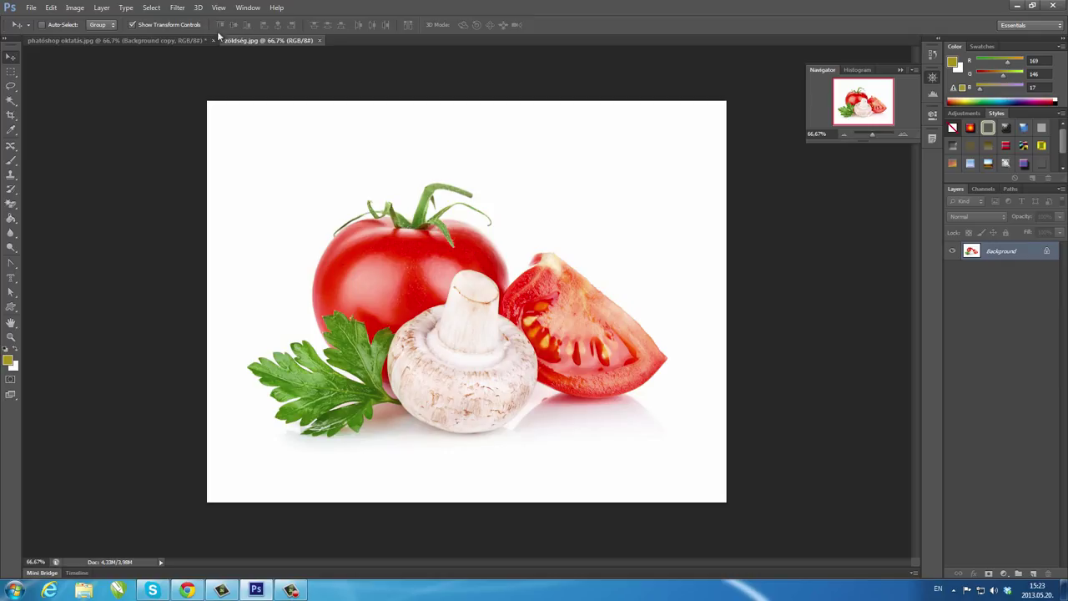
pyautogui.click(167, 41)
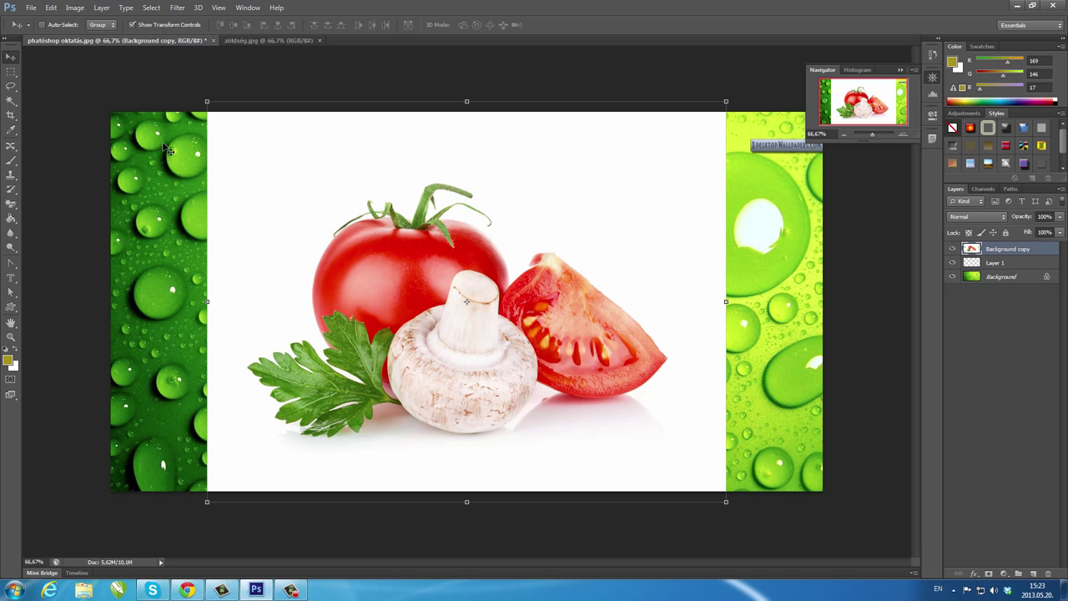
pyautogui.click(10, 98)
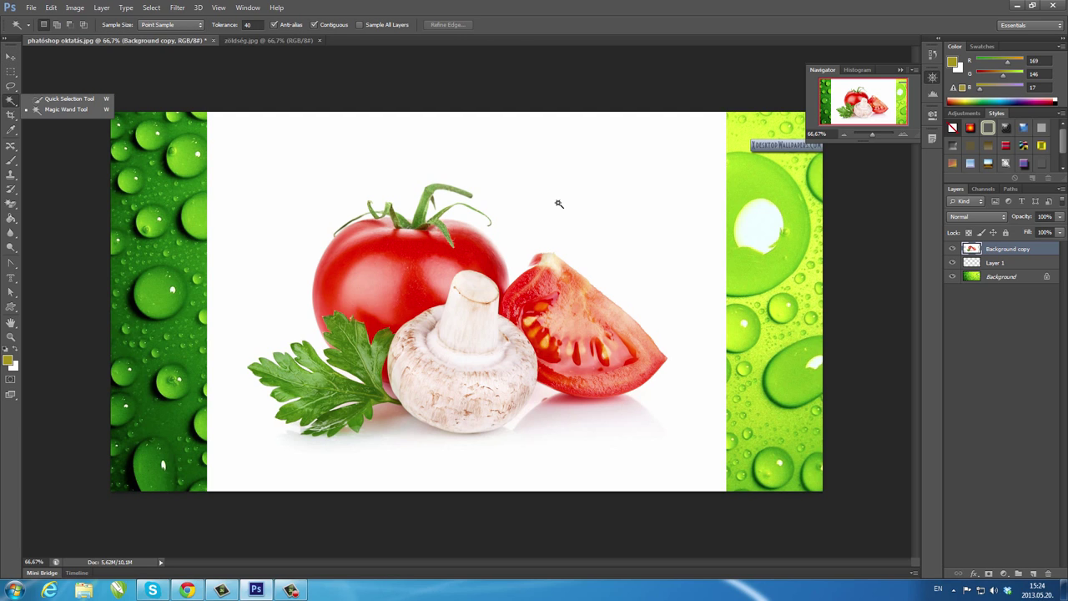
# - Select the white around the vegetables with the Magic Wand, then step back to discard it
pyautogui.click(559, 204)
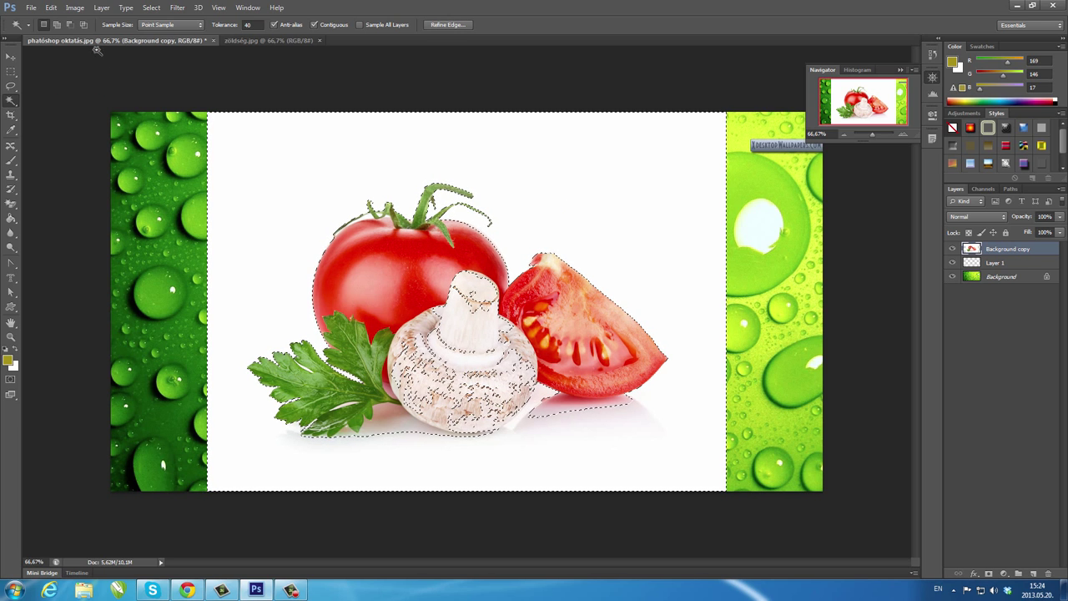
pyautogui.click(52, 9)
pyautogui.click(59, 40)
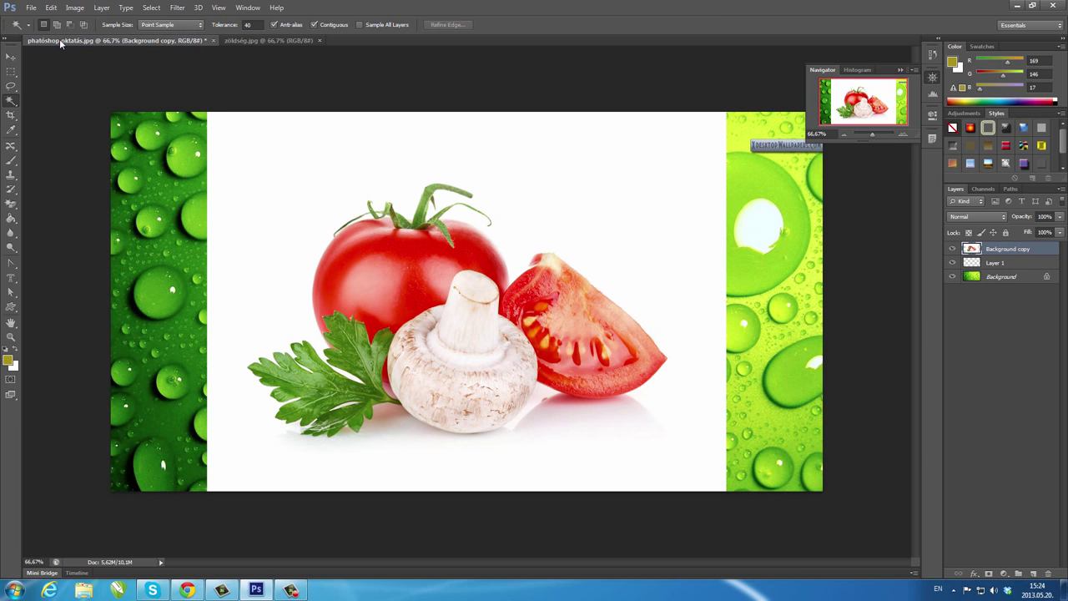
pyautogui.click(10, 176)
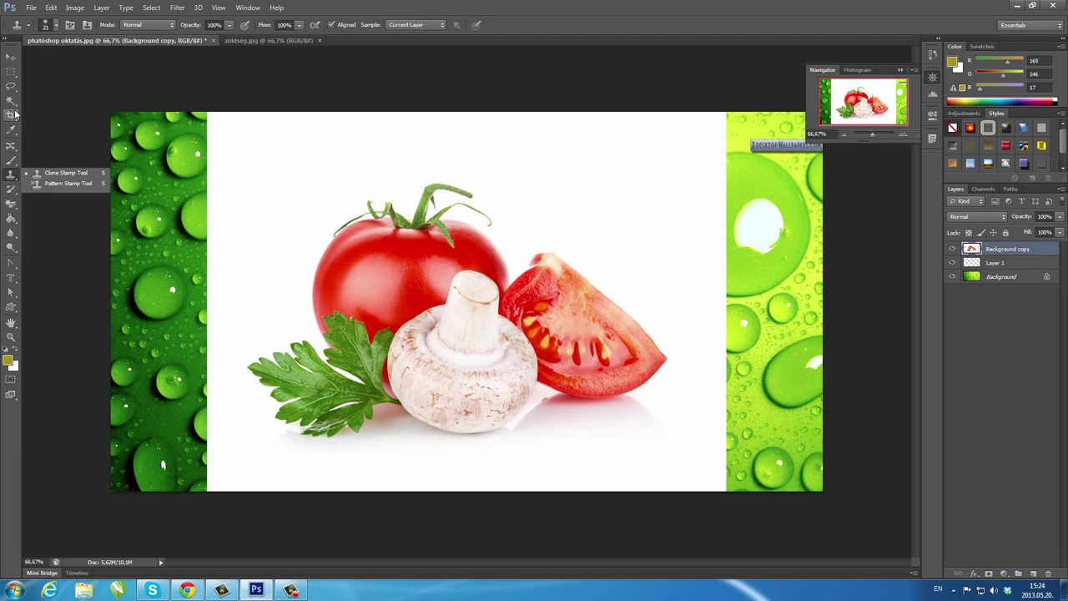
pyautogui.click(16, 205)
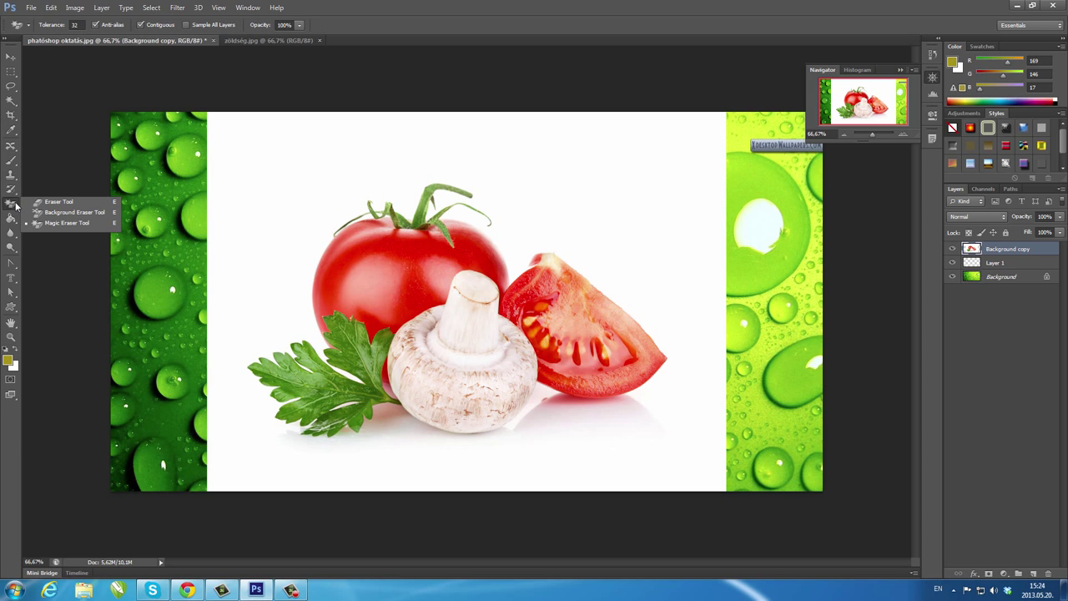
# - Try erasing the white above and along the tomato slice with the Background Eraser
pyautogui.click(73, 211)
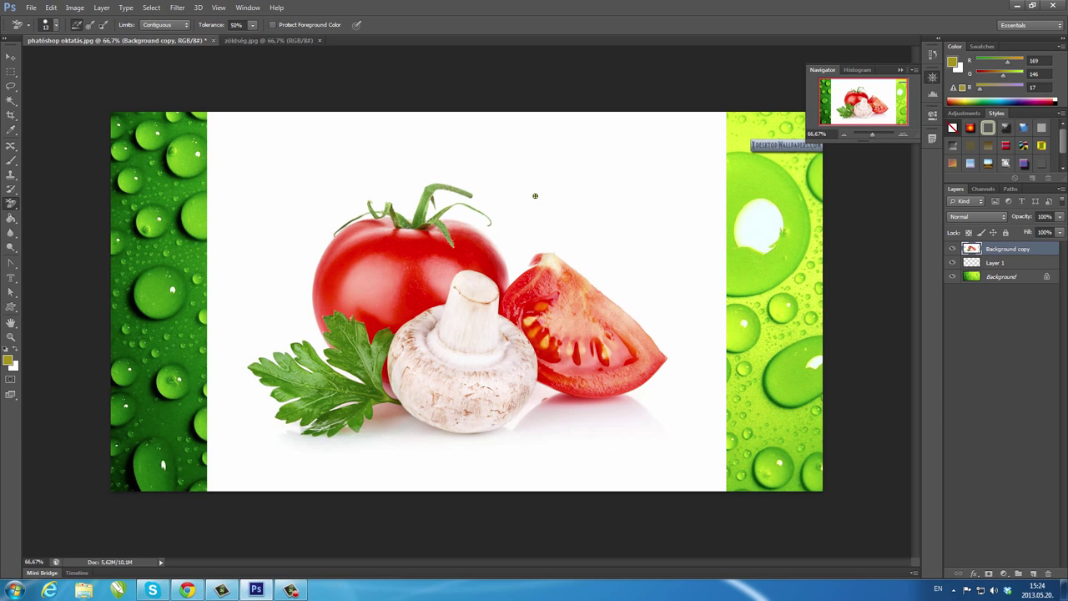
pyautogui.moveTo(476, 160); pyautogui.dragTo(634, 246)
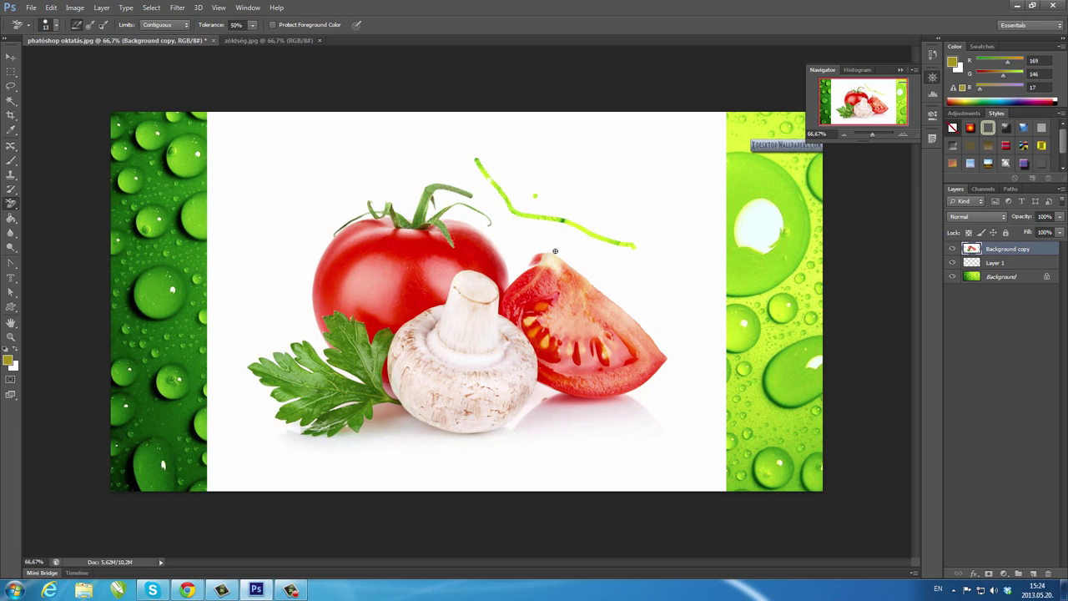
pyautogui.moveTo(555, 251); pyautogui.dragTo(622, 308)
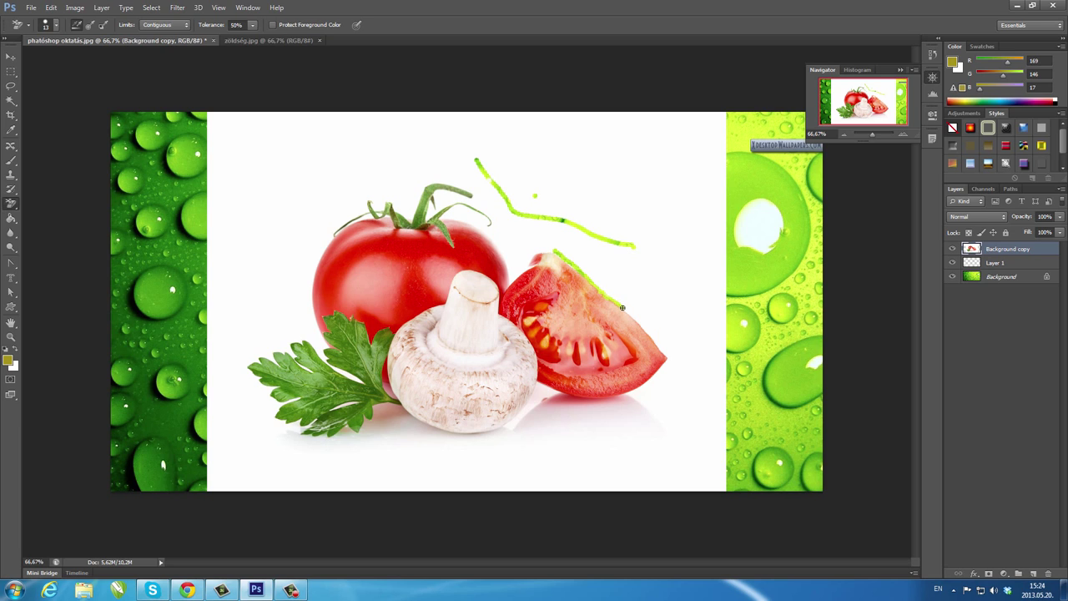
# - Step backward three times, undoing the erase strokes and the stray green stroke
pyautogui.click(52, 10)
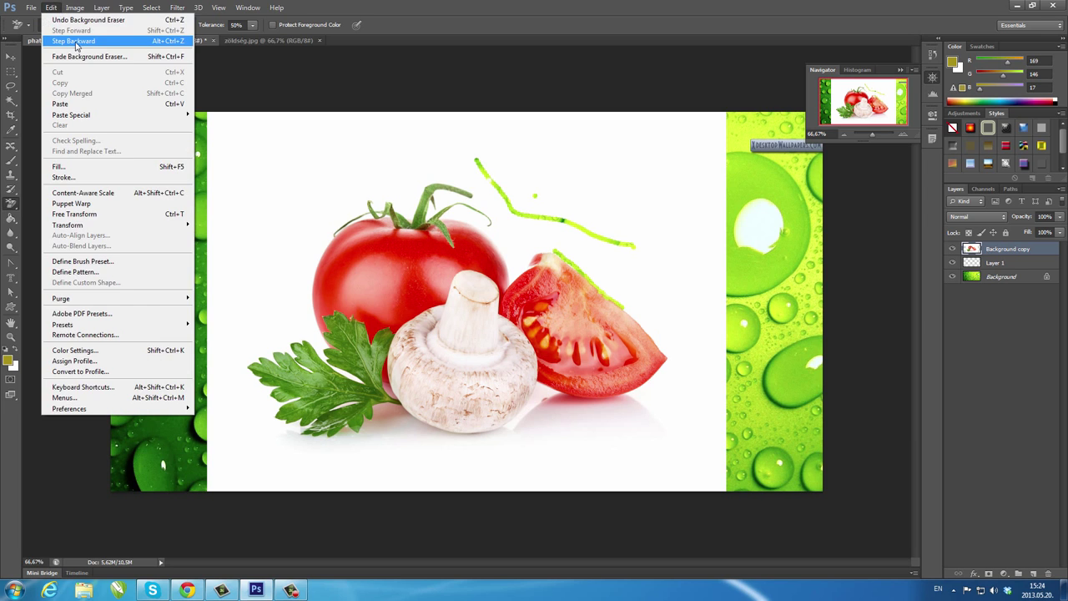
pyautogui.click(75, 41)
pyautogui.click(52, 8)
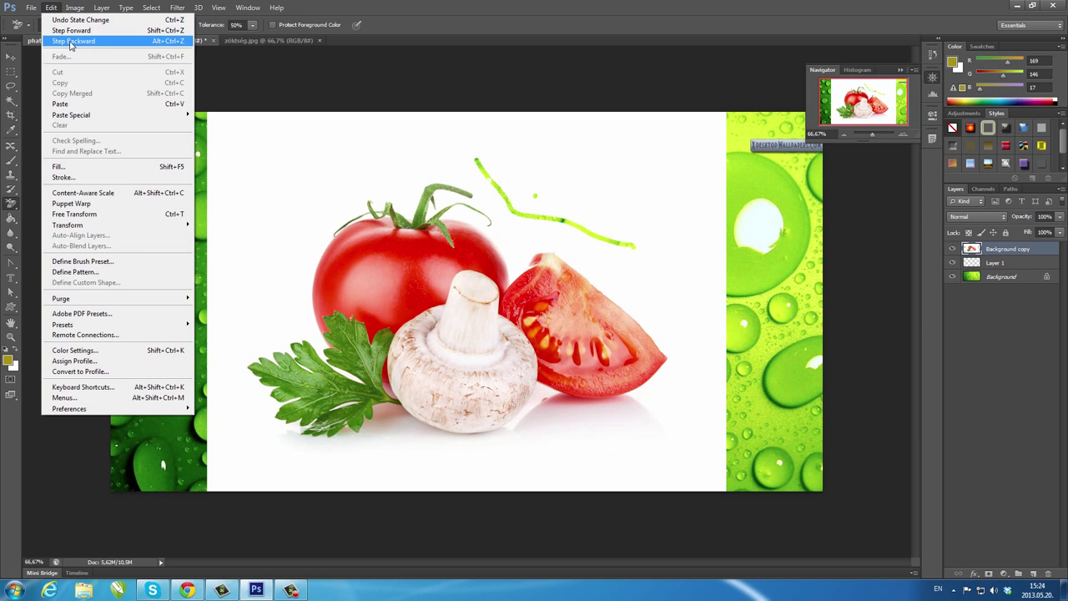
pyautogui.click(63, 39)
pyautogui.click(52, 7)
pyautogui.click(63, 39)
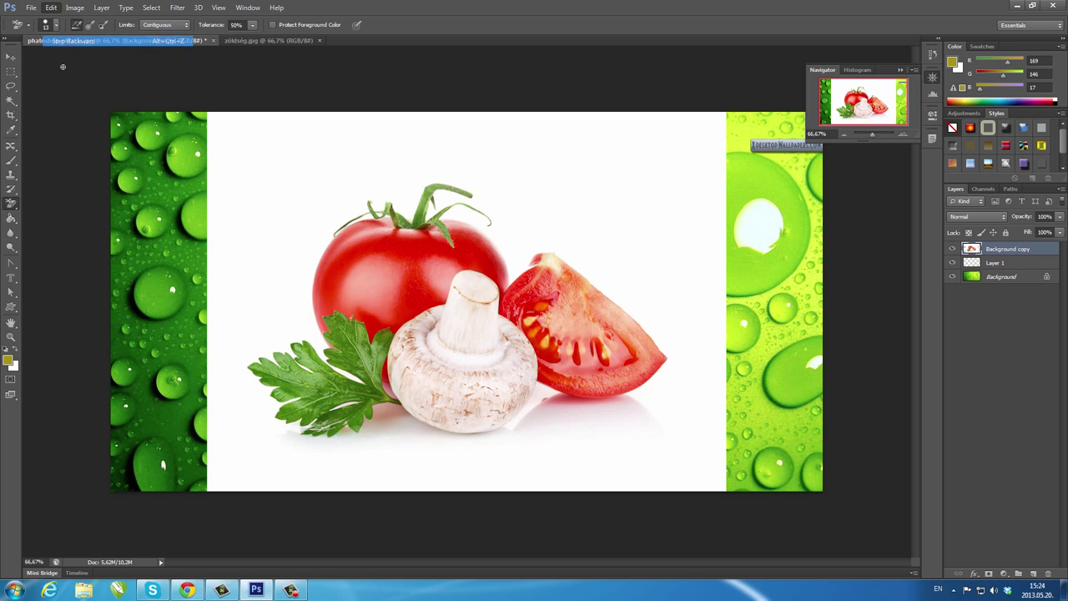
pyautogui.rightClick(16, 205)
# - Erase the white backdrop once with the Magic Eraser, then undo the result
pyautogui.click(55, 225)
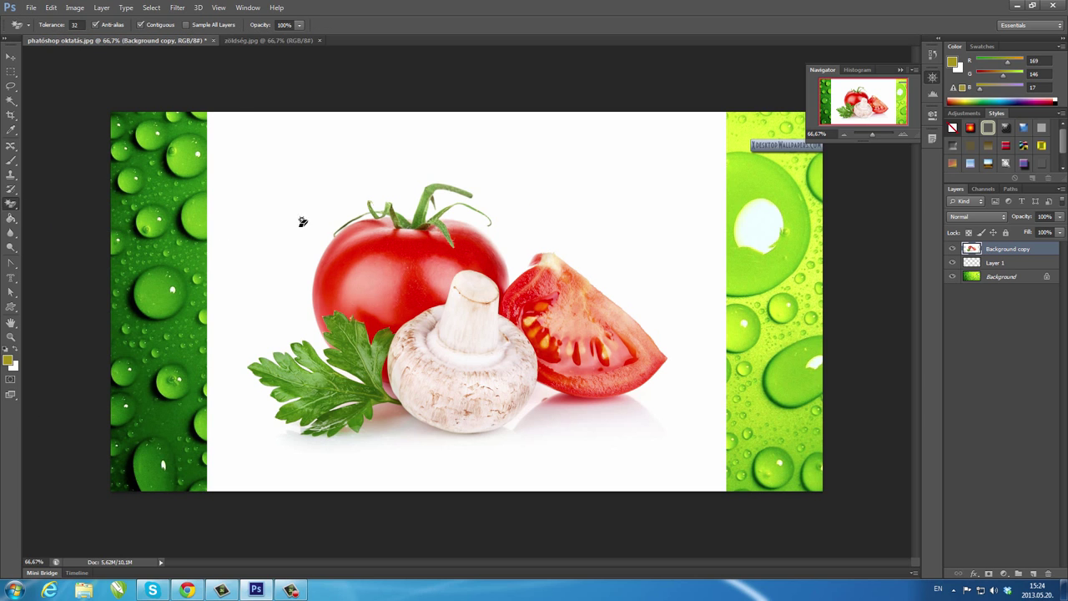
pyautogui.click(304, 220)
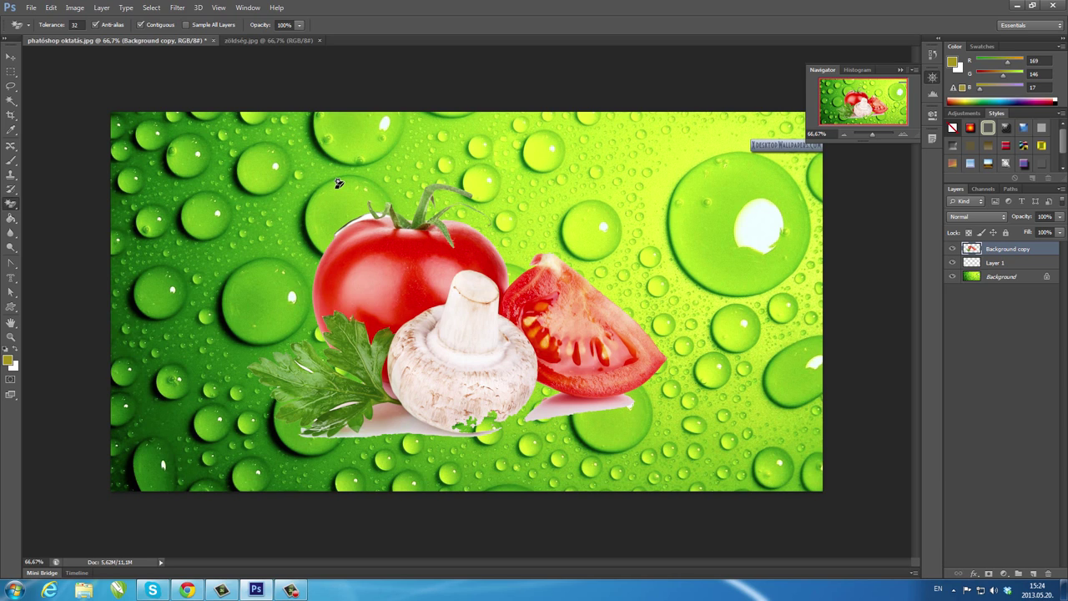
pyautogui.click(51, 7)
pyautogui.click(67, 42)
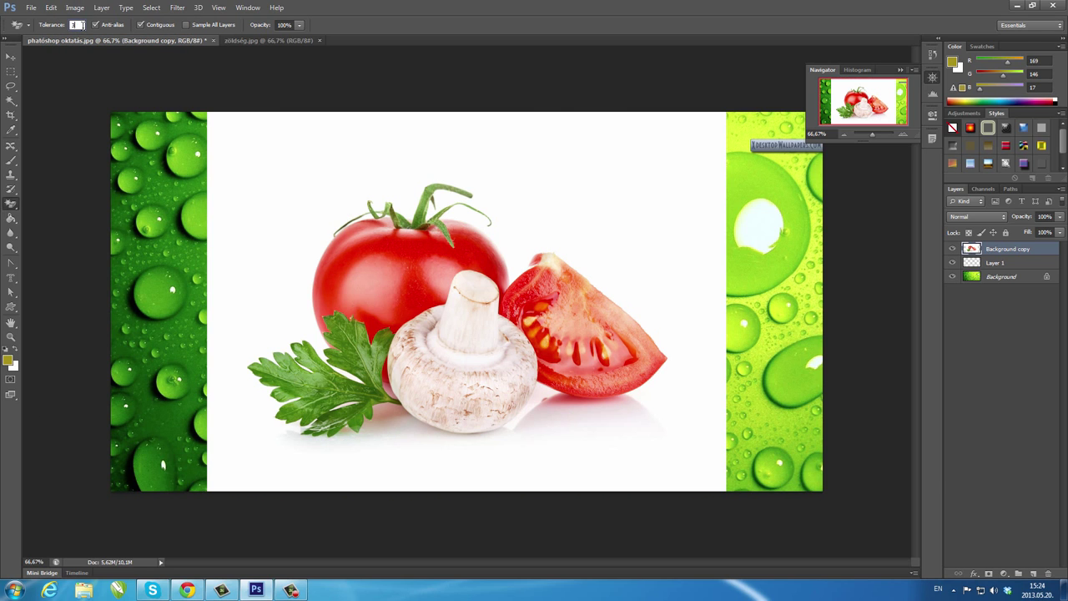
# - Try higher Magic Eraser tolerances, undoing the erases that wipe out the whole layer
pyautogui.write('20')
pyautogui.click(251, 182)
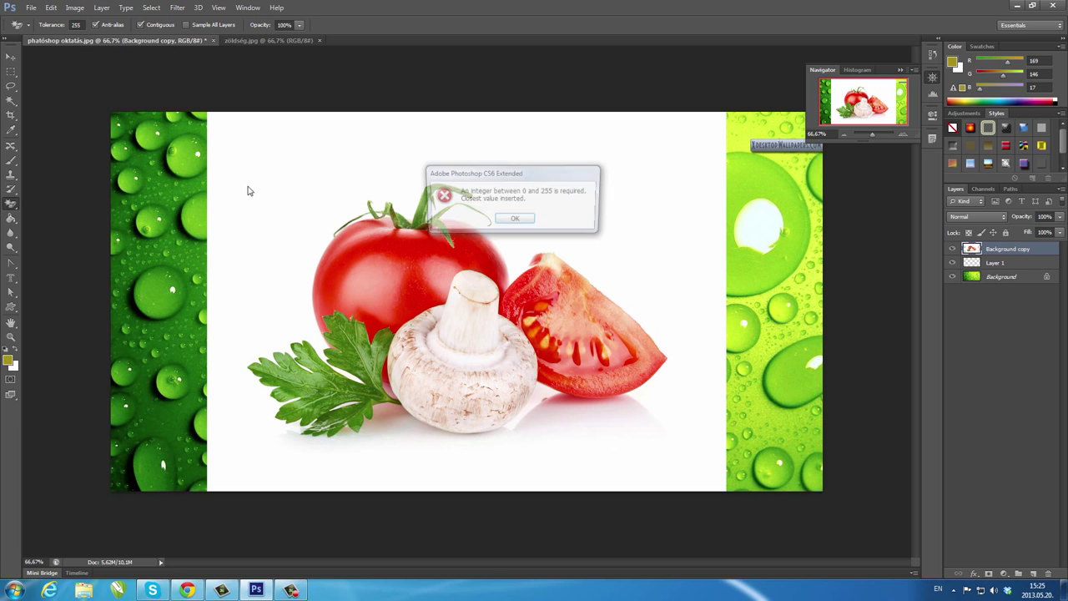
pyautogui.click(508, 220)
pyautogui.click(516, 206)
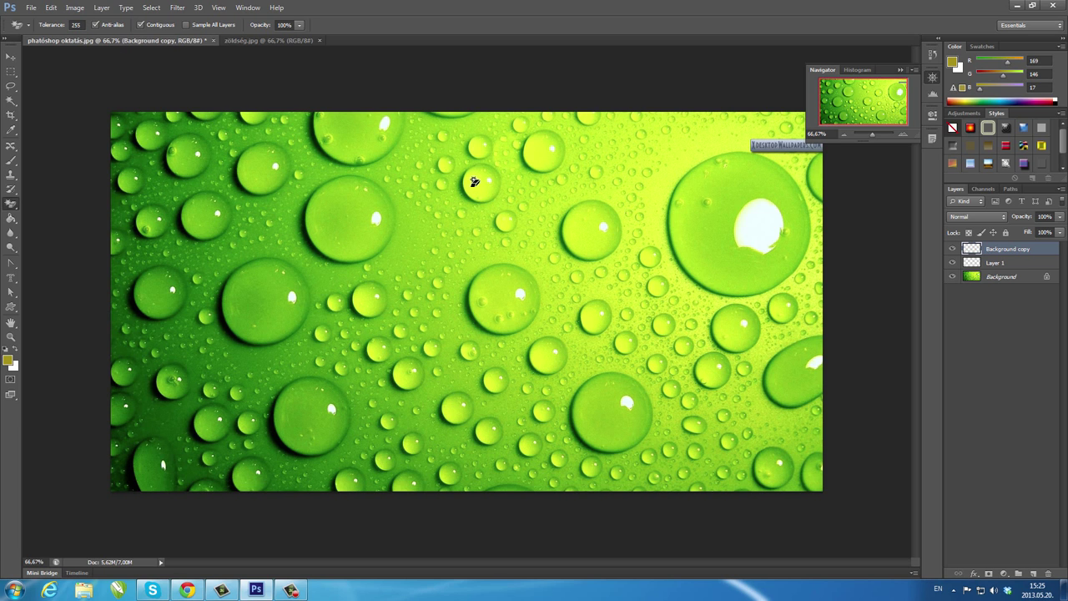
pyautogui.click(51, 7)
pyautogui.click(75, 43)
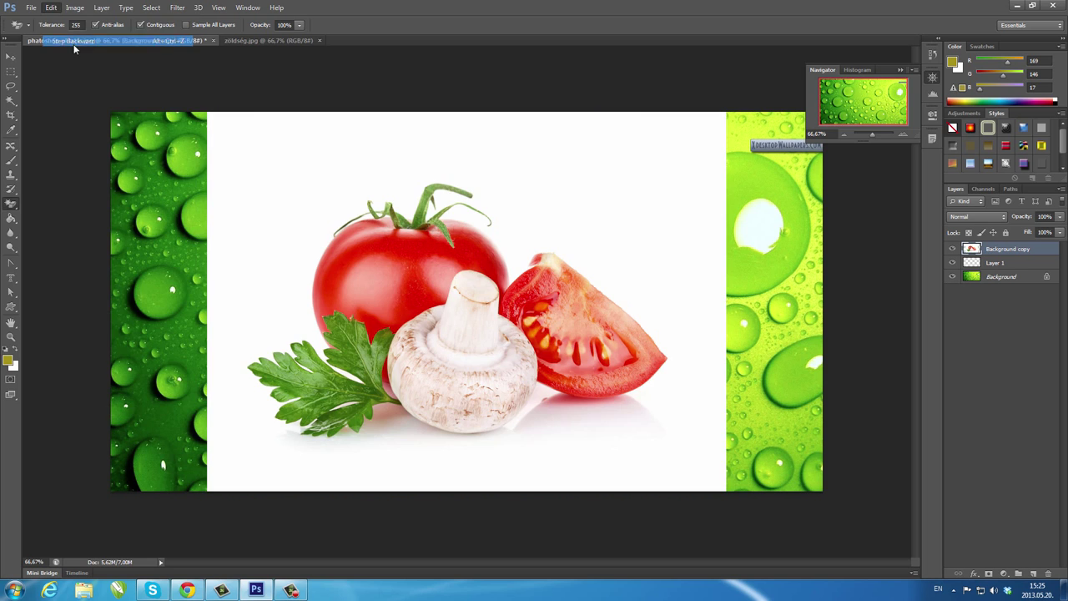
pyautogui.click(315, 163)
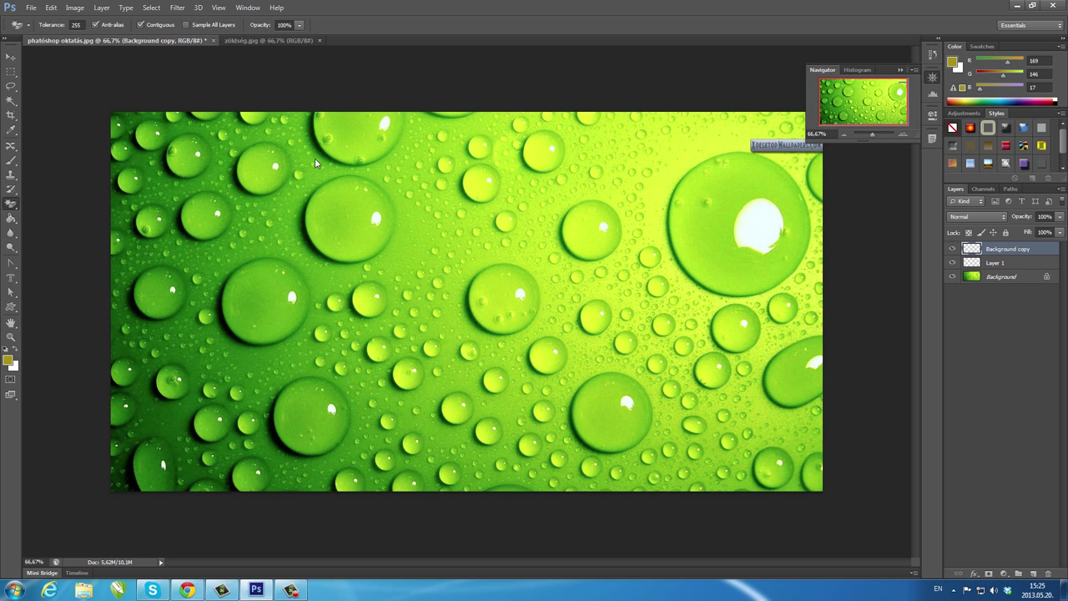
pyautogui.click(51, 8)
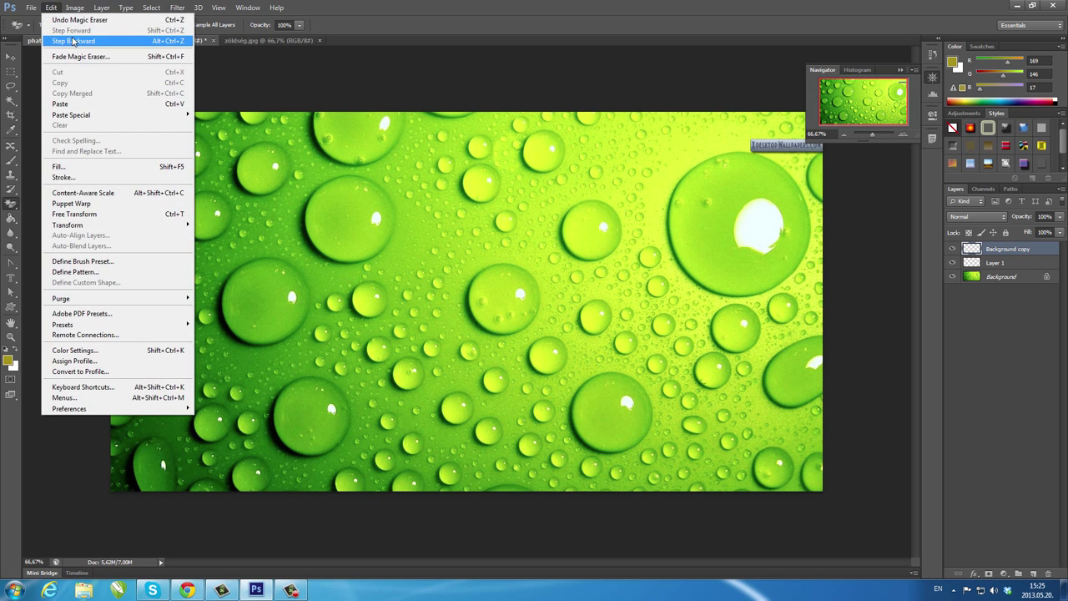
pyautogui.click(74, 41)
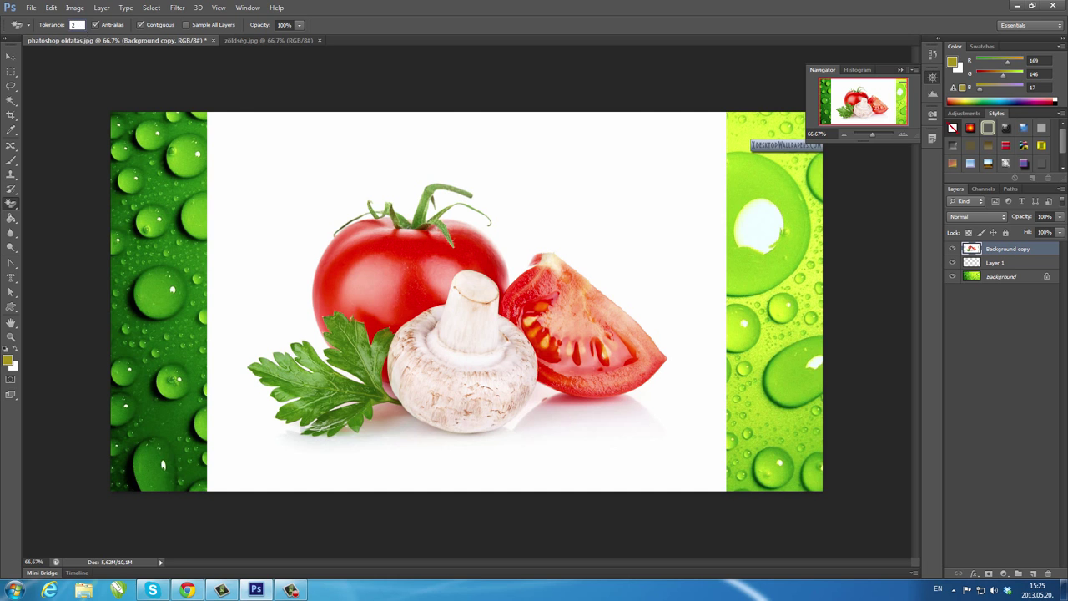
# - Erase the white backdrop at Tolerance 20, undoing a follow-up erase that hit the mushroom
pyautogui.write('0')
pyautogui.click(260, 188)
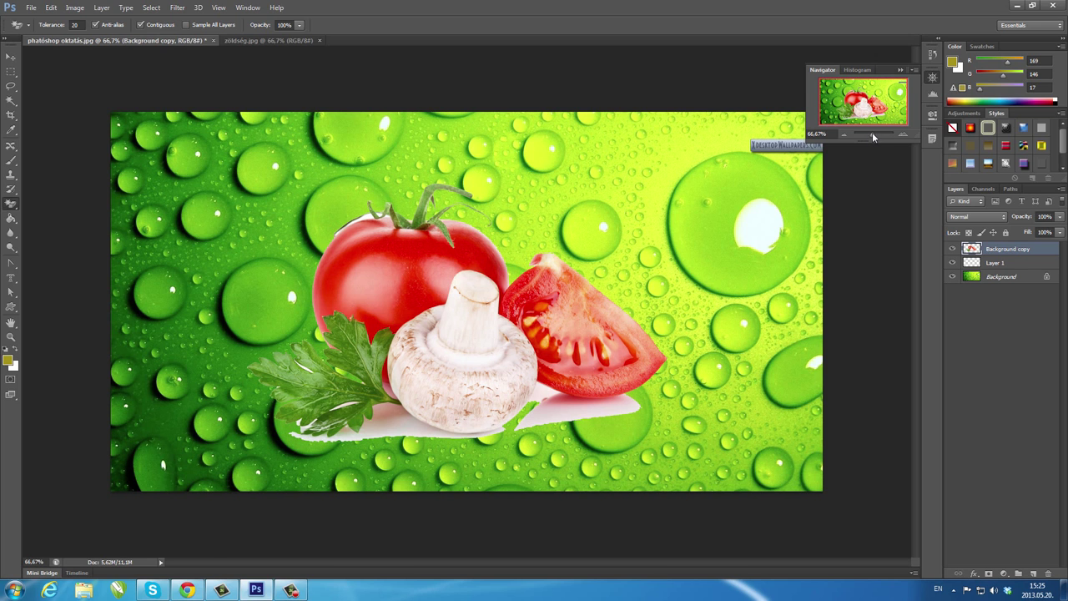
pyautogui.moveTo(872, 131); pyautogui.dragTo(862, 108)
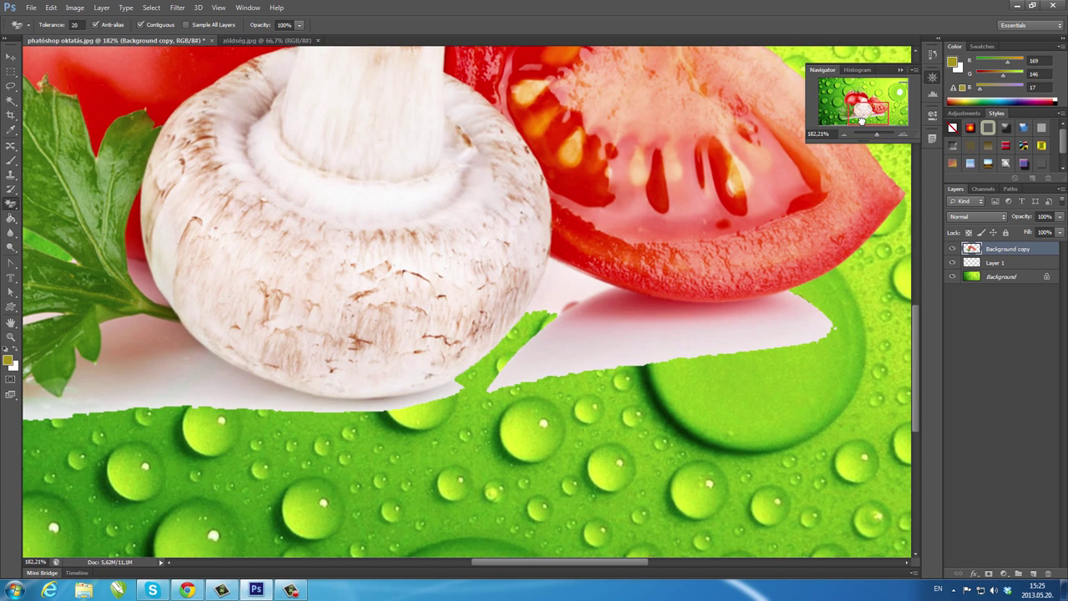
pyautogui.click(790, 327)
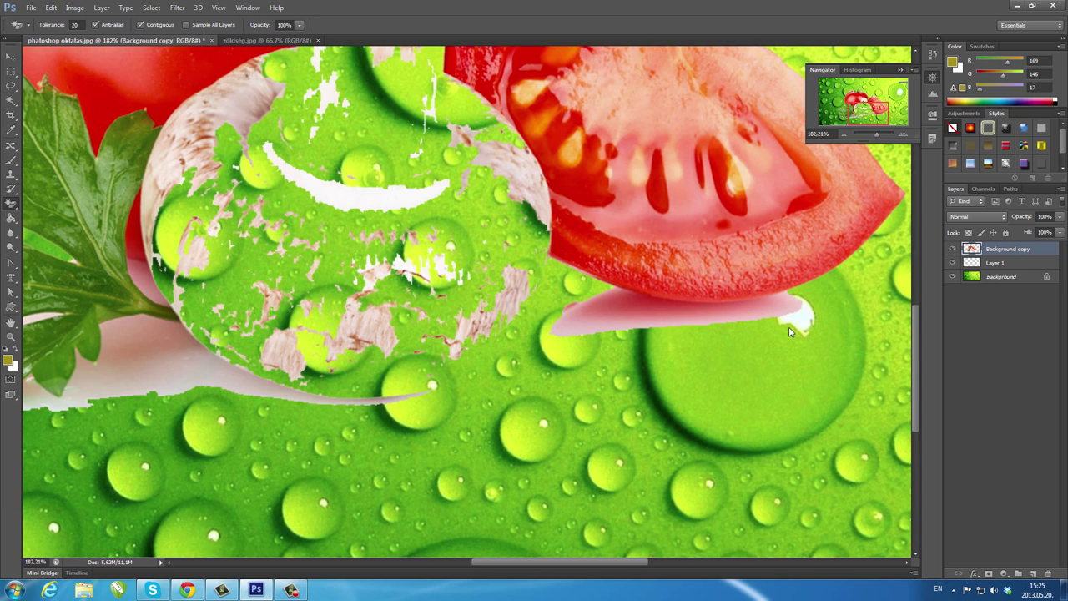
pyautogui.click(52, 8)
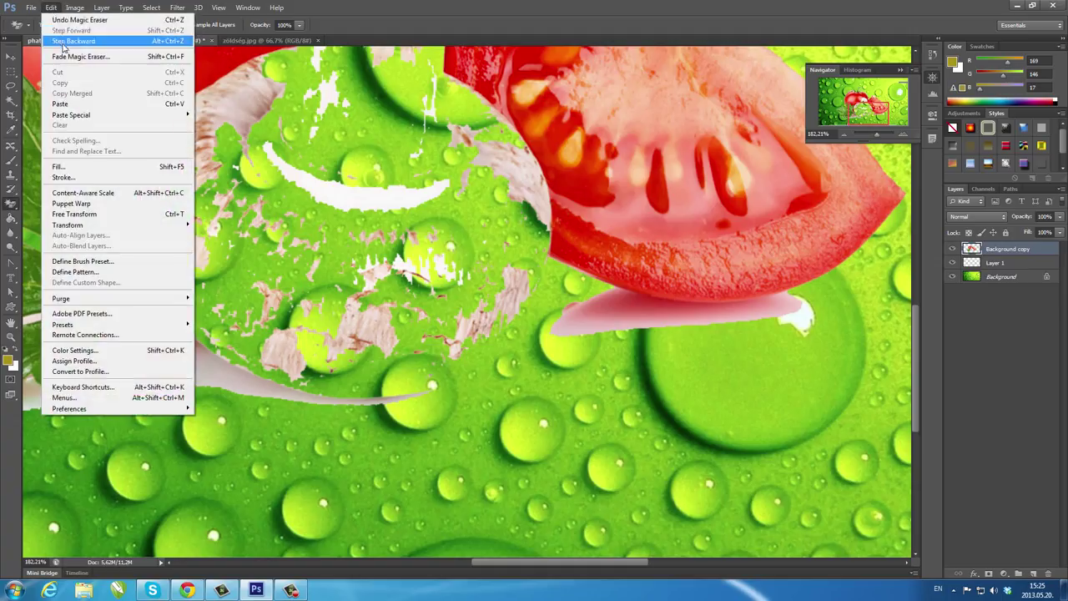
pyautogui.click(62, 42)
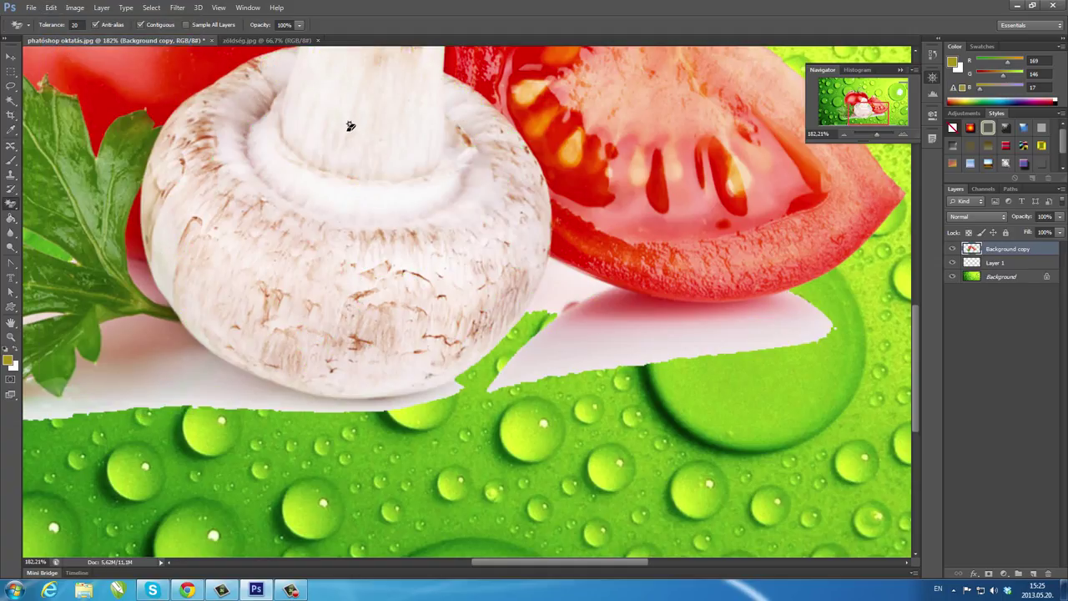
# - Start a Pen path below the mushroom, running along the tomato edge around the strip's right end
pyautogui.click(10, 264)
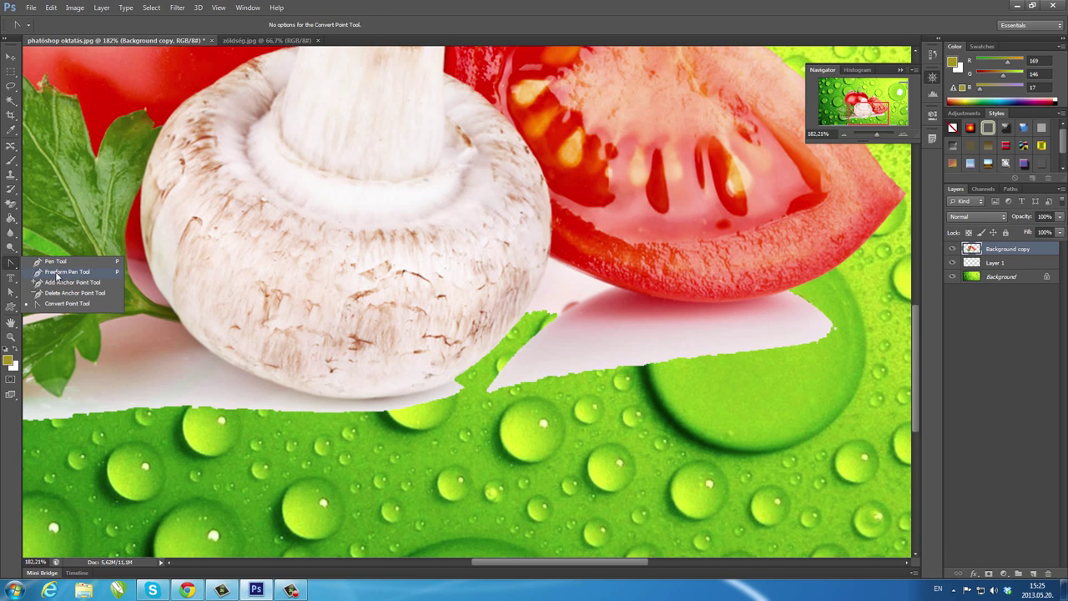
pyautogui.click(50, 261)
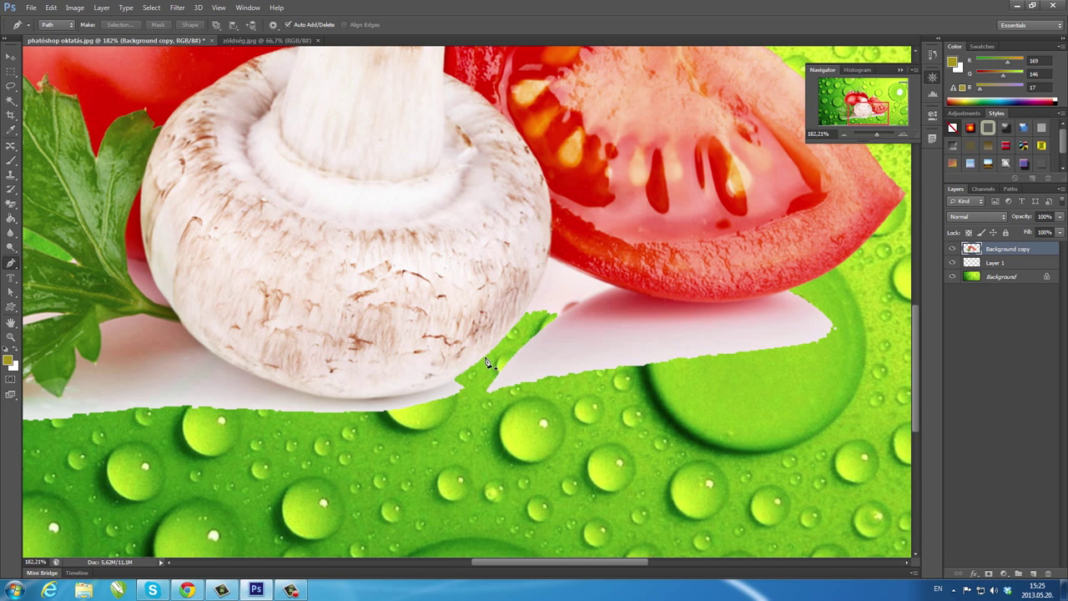
pyautogui.click(522, 316)
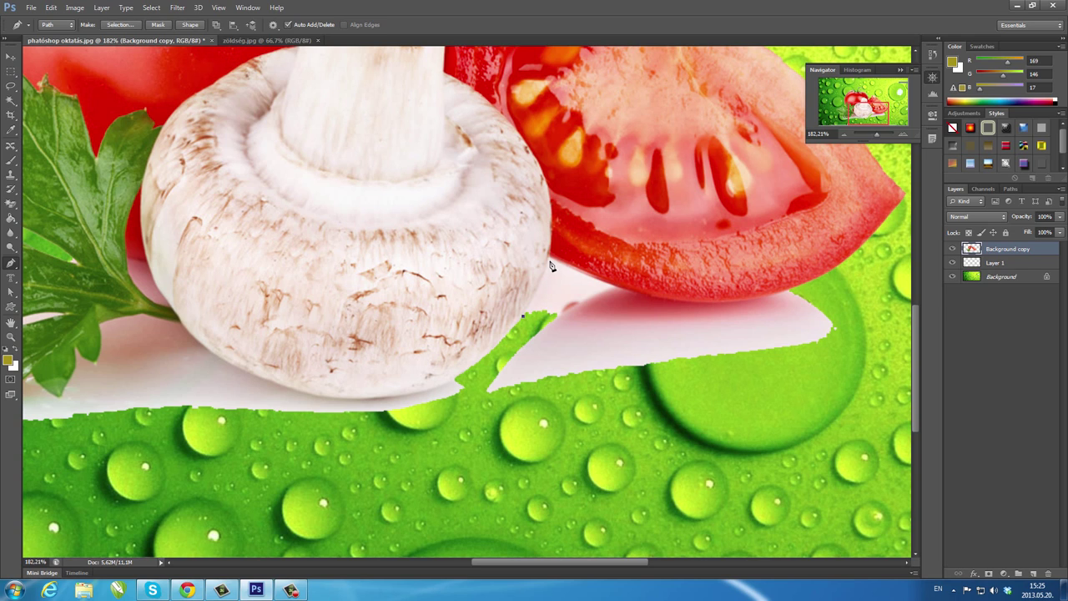
pyautogui.click(548, 256)
pyautogui.click(626, 293)
pyautogui.moveTo(790, 293); pyautogui.dragTo(864, 305)
pyautogui.moveTo(680, 423); pyautogui.dragTo(498, 450)
pyautogui.moveTo(544, 567); pyautogui.dragTo(483, 572)
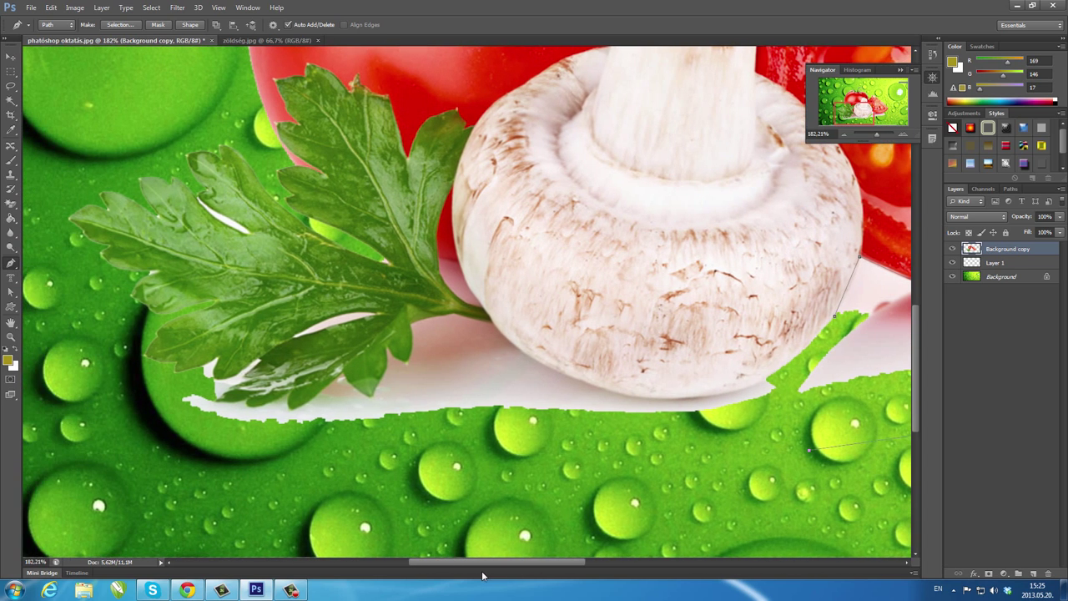
# - Continue the path along the bottom and up under the parsley, closing it at the start
pyautogui.click(153, 447)
pyautogui.click(145, 392)
pyautogui.click(213, 402)
pyautogui.click(372, 398)
pyautogui.click(406, 364)
pyautogui.moveTo(412, 325); pyautogui.dragTo(452, 317)
pyautogui.click(834, 317)
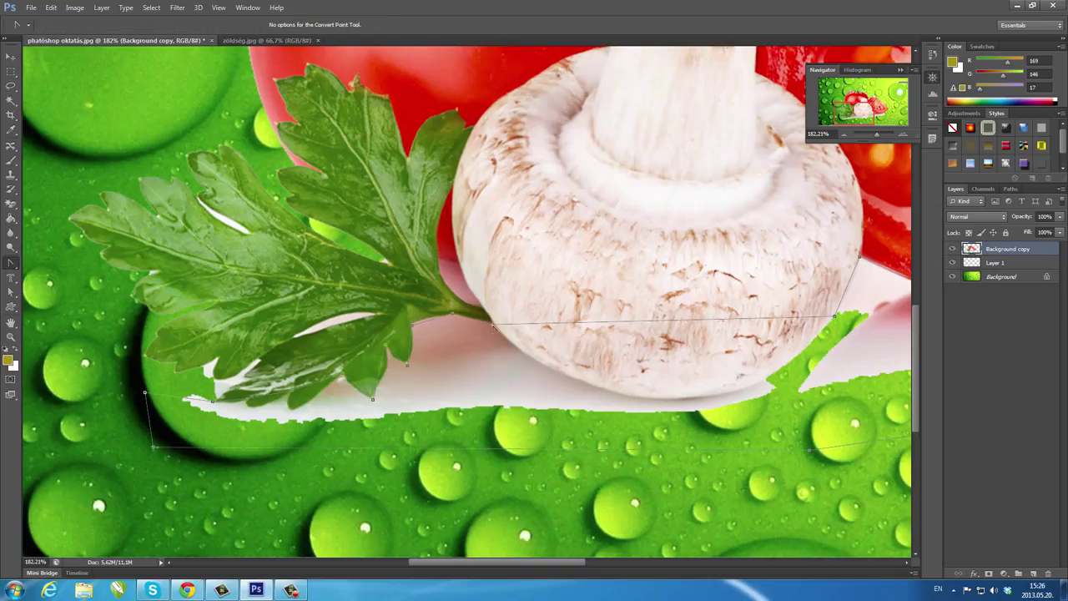
# - Drag Convert Point handles to curve the path along the mushroom's rounded underside
pyautogui.moveTo(584, 323); pyautogui.dragTo(593, 410)
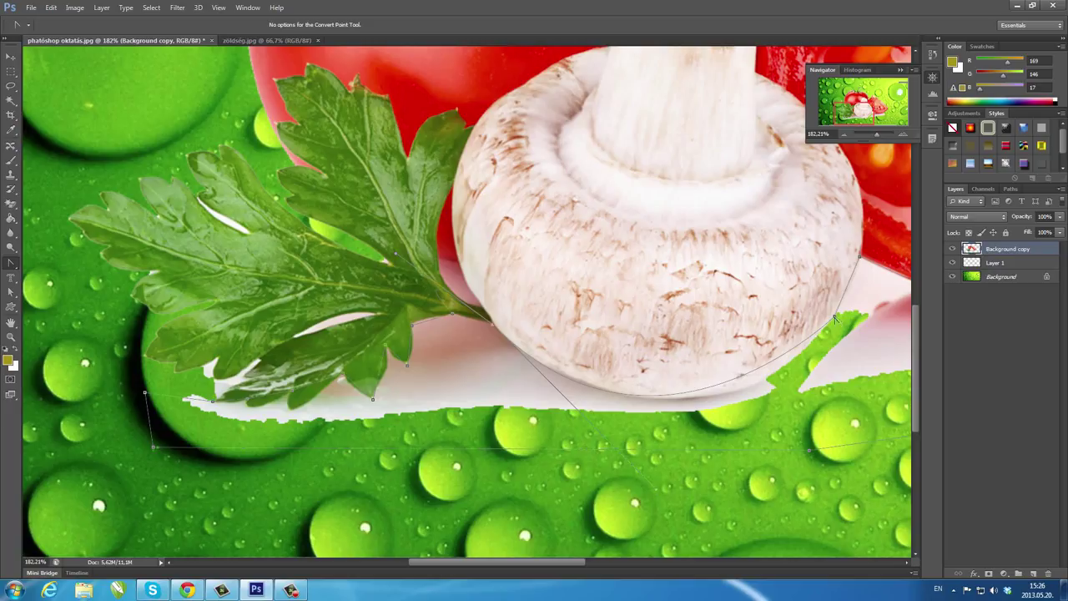
pyautogui.moveTo(835, 317)
pyautogui.mouseDown()
pyautogui.moveTo(836, 338)
pyautogui.moveTo(817, 357)
pyautogui.mouseUp()
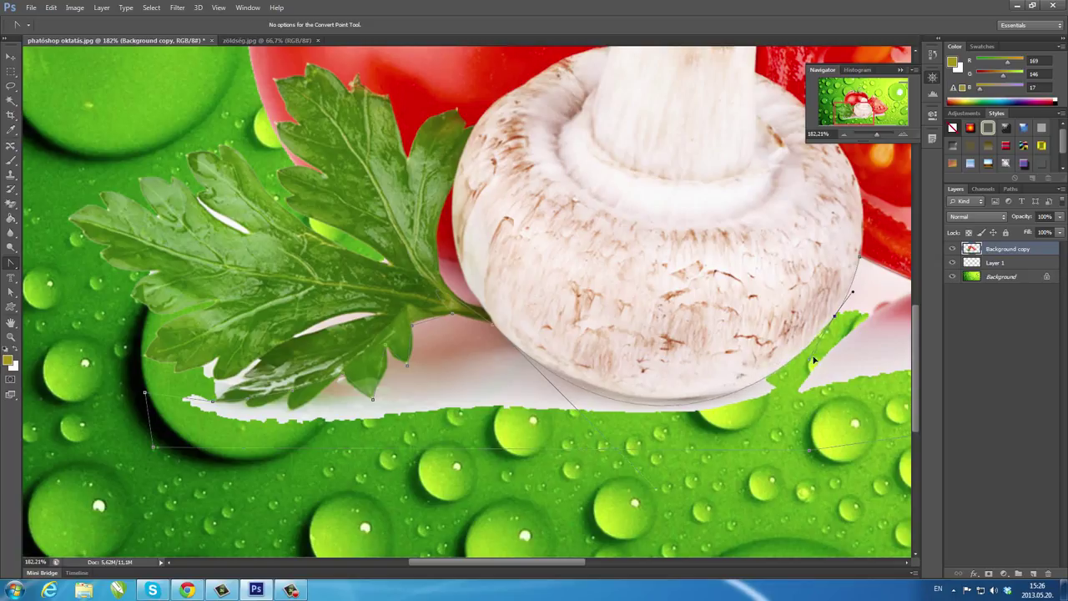
pyautogui.moveTo(816, 342)
pyautogui.mouseDown()
pyautogui.moveTo(832, 338)
pyautogui.moveTo(803, 362)
pyautogui.mouseUp()
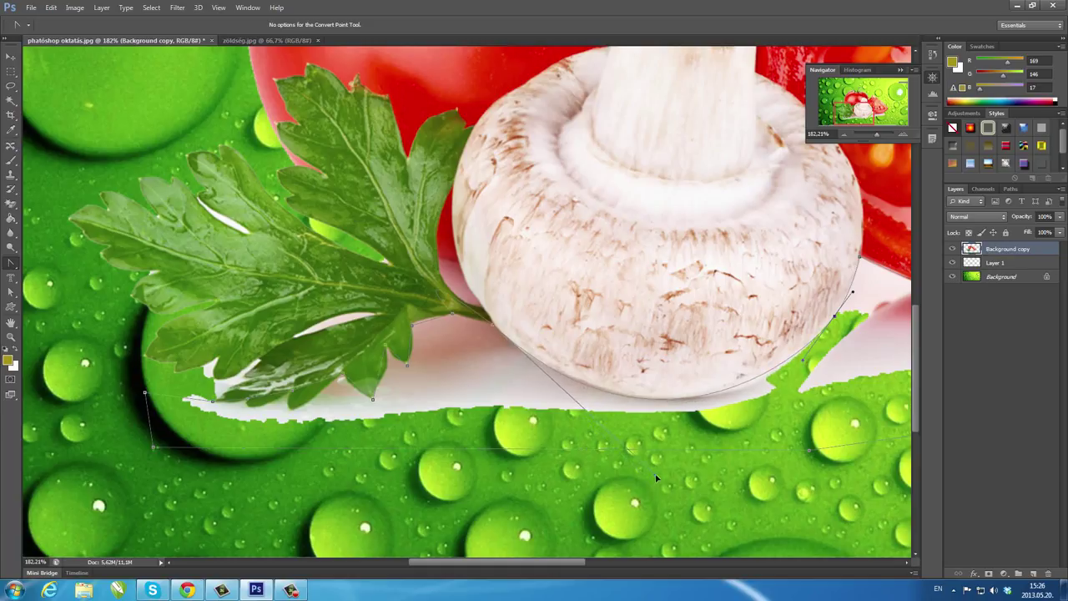
pyautogui.moveTo(657, 493)
pyautogui.mouseDown()
pyautogui.moveTo(692, 475)
pyautogui.moveTo(662, 477)
pyautogui.moveTo(680, 480)
pyautogui.mouseUp()
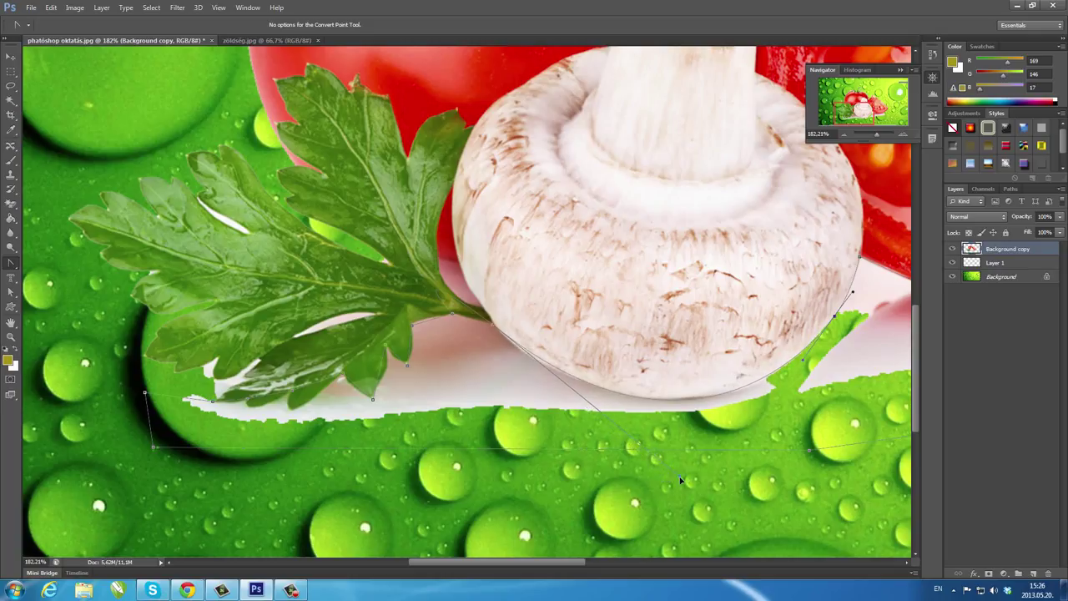
pyautogui.moveTo(486, 561); pyautogui.dragTo(559, 572)
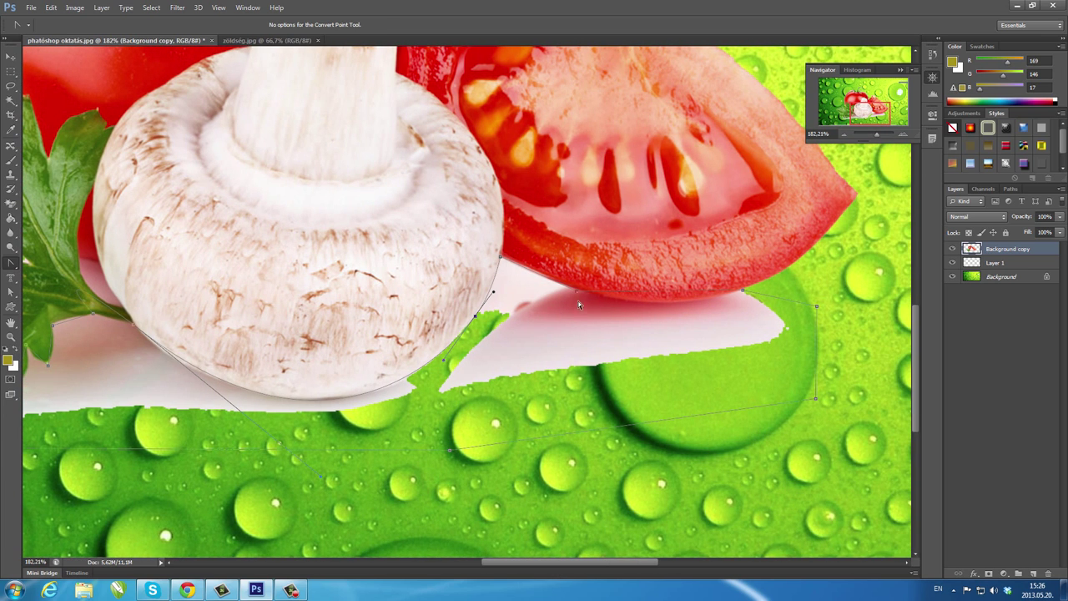
# - Bend the path from the mushroom-edge anchor to follow the tomato slice's edge
pyautogui.click(500, 258)
pyautogui.moveTo(500, 257); pyautogui.dragTo(502, 251)
pyautogui.moveTo(503, 251); pyautogui.dragTo(521, 273)
pyautogui.moveTo(524, 273); pyautogui.dragTo(528, 273)
pyautogui.click(575, 297)
pyautogui.moveTo(576, 294); pyautogui.dragTo(674, 316)
pyautogui.moveTo(594, 561); pyautogui.dragTo(503, 577)
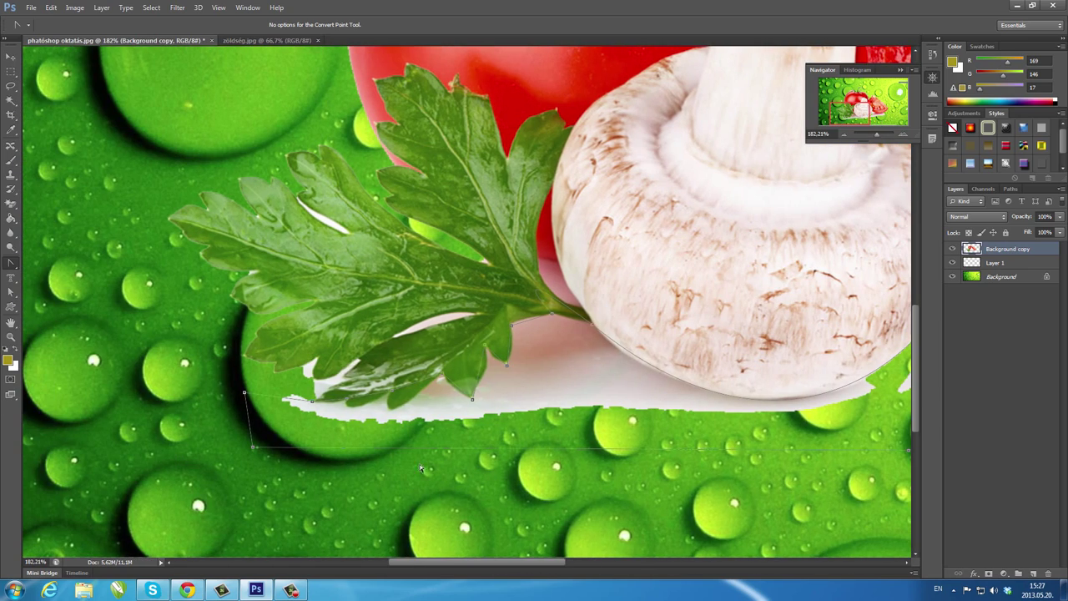
pyautogui.moveTo(875, 134); pyautogui.dragTo(843, 121)
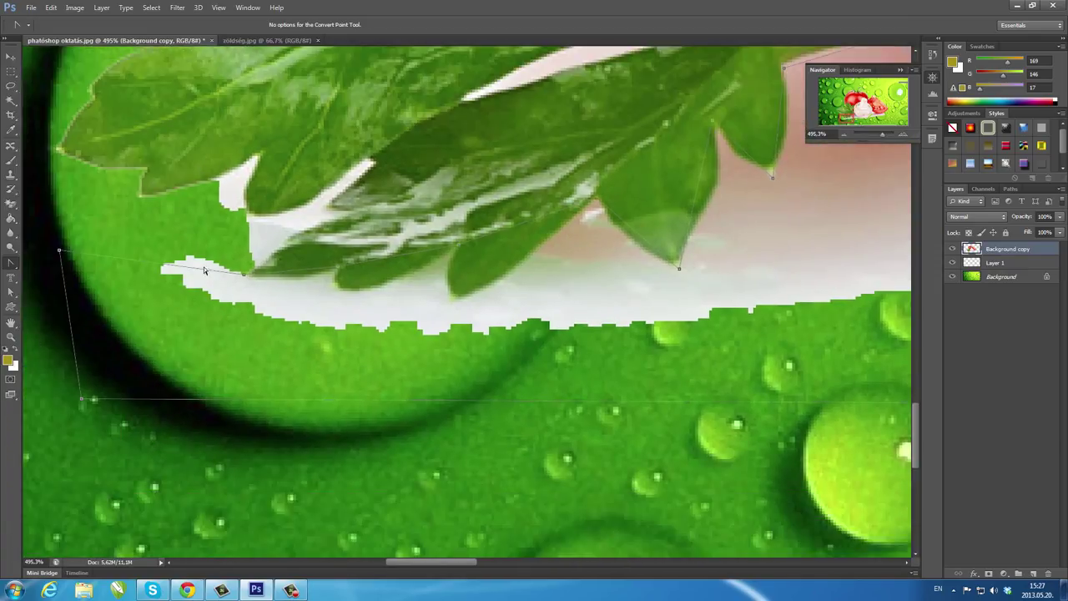
# - Curve the path segments along the parsley's lower edge and around its leaves
pyautogui.moveTo(242, 274)
pyautogui.mouseDown()
pyautogui.moveTo(277, 292)
pyautogui.moveTo(313, 287)
pyautogui.moveTo(318, 328)
pyautogui.mouseUp()
pyautogui.moveTo(461, 247); pyautogui.dragTo(401, 382)
pyautogui.moveTo(680, 271); pyautogui.dragTo(694, 210)
pyautogui.moveTo(722, 124); pyautogui.dragTo(724, 169)
pyautogui.moveTo(597, 201); pyautogui.dragTo(618, 242)
pyautogui.moveTo(414, 561); pyautogui.dragTo(445, 561)
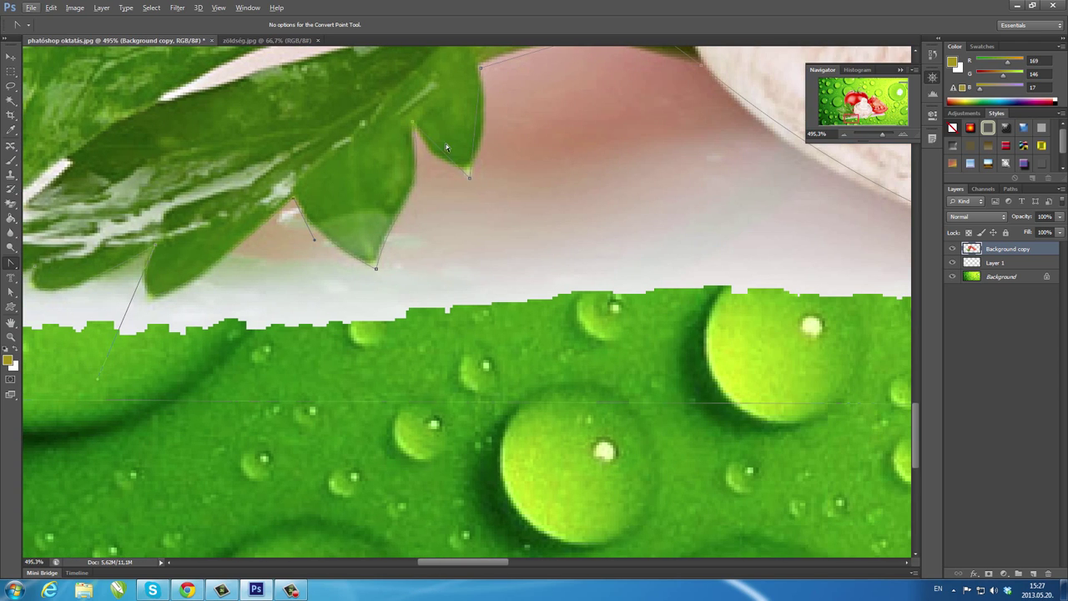
# - Reshape the leaf-tip and leaf-notch anchors so the path follows the pointed parsley leaves
pyautogui.click(469, 174)
pyautogui.moveTo(480, 68); pyautogui.dragTo(490, 110)
pyautogui.scroll(1, 496, 73)
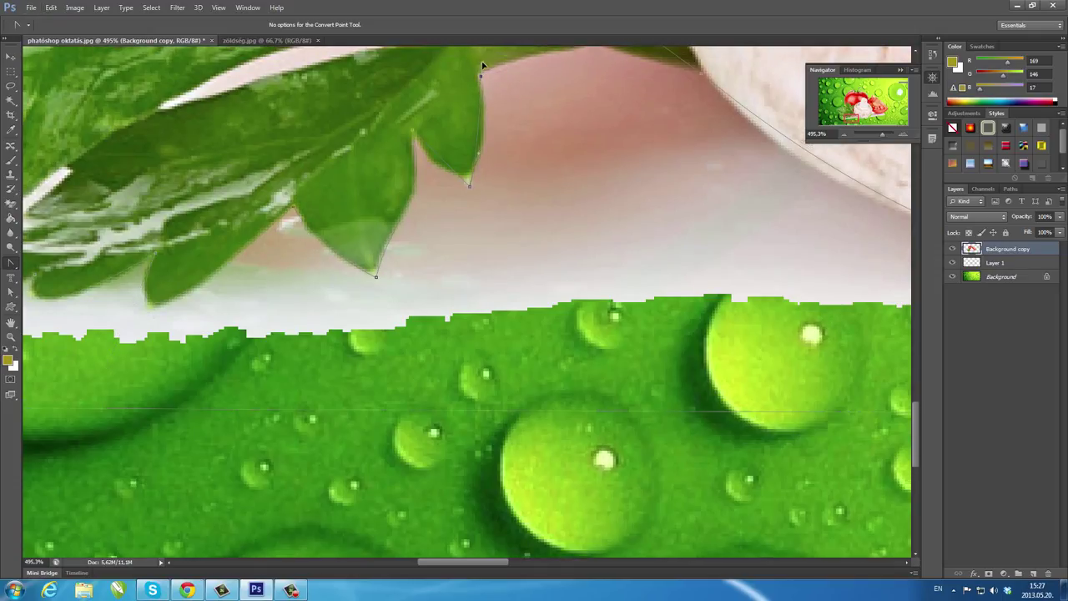
pyautogui.moveTo(481, 75); pyautogui.dragTo(492, 117)
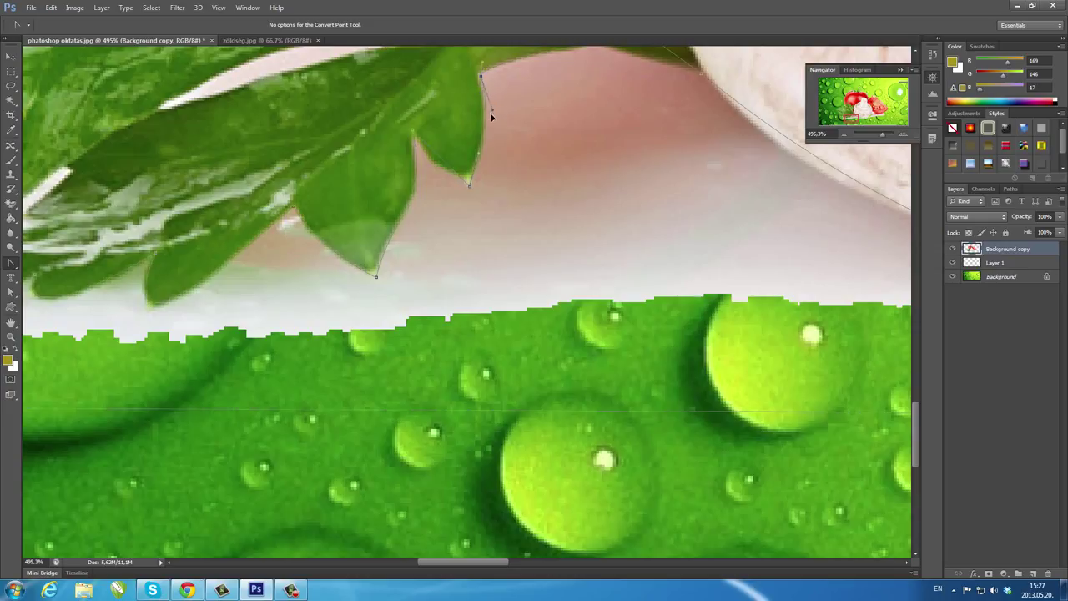
pyautogui.click(413, 132)
pyautogui.moveTo(390, 218); pyautogui.dragTo(377, 224)
pyautogui.moveTo(413, 135)
pyautogui.mouseDown()
pyautogui.moveTo(431, 181)
pyautogui.moveTo(441, 173)
pyautogui.moveTo(433, 176)
pyautogui.mouseUp()
pyautogui.moveTo(391, 87); pyautogui.dragTo(426, 222)
pyautogui.moveTo(482, 190)
pyautogui.mouseDown()
pyautogui.moveTo(493, 193)
pyautogui.moveTo(458, 170)
pyautogui.mouseUp()
pyautogui.click(14, 266)
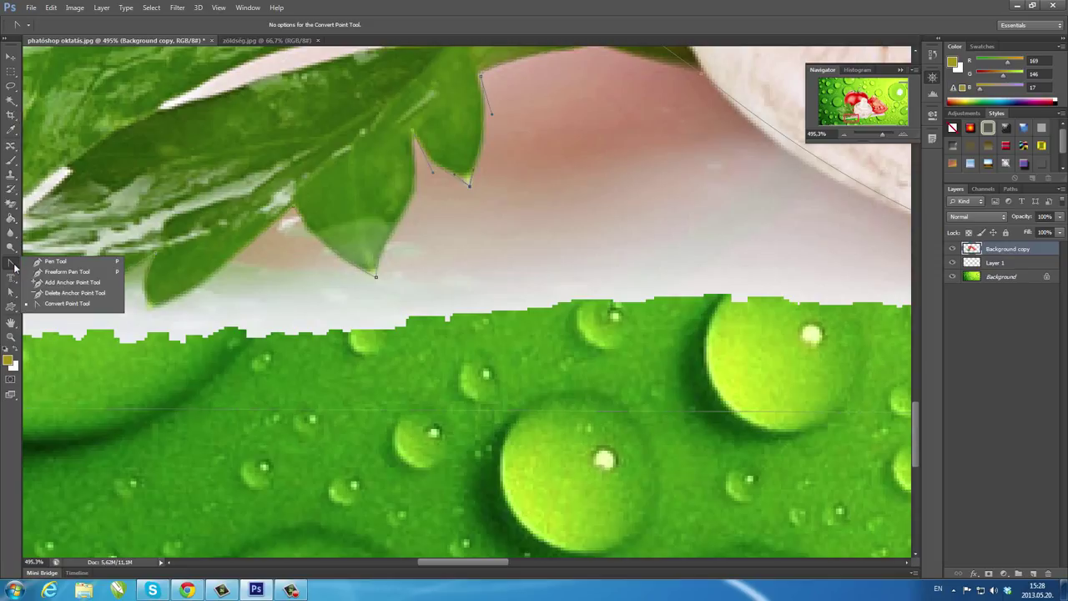
# - Drag the handle of the stem-mushroom anchor so the path follows the parsley stem's underside
pyautogui.click(12, 293)
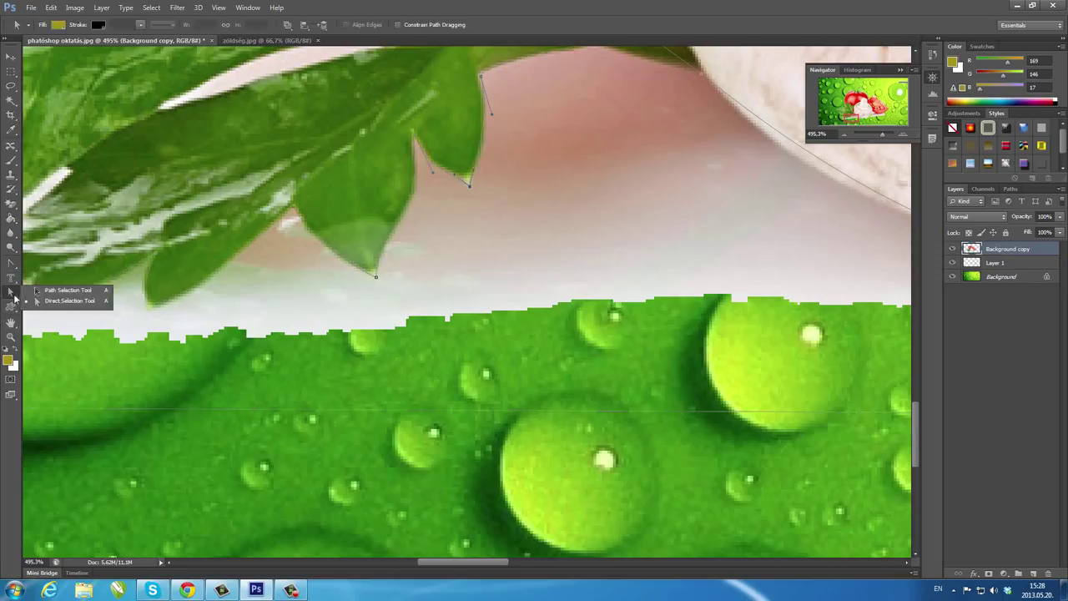
pyautogui.click(46, 304)
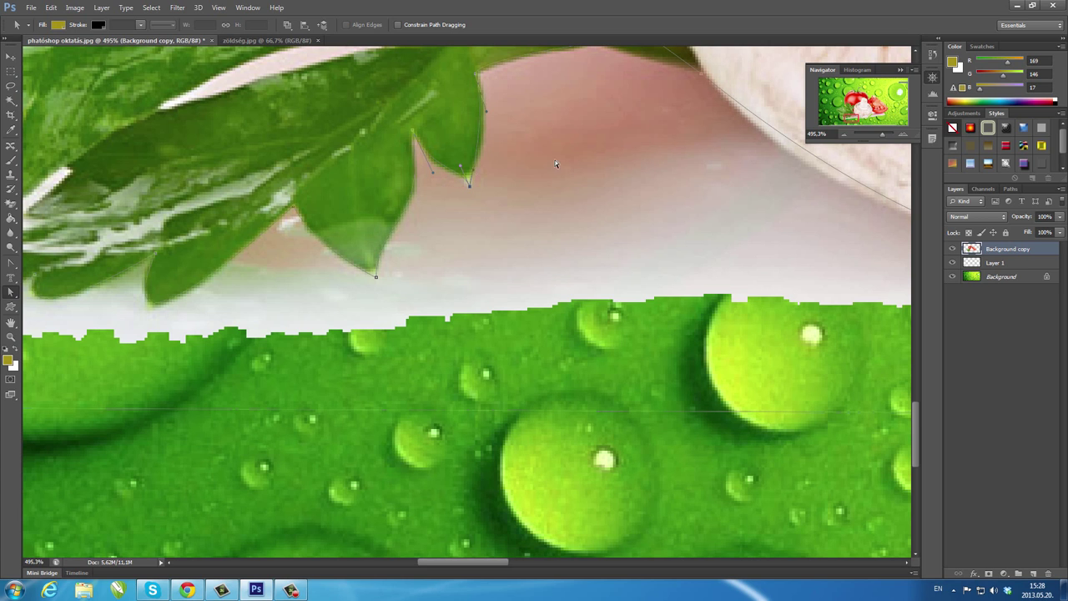
pyautogui.click(858, 112)
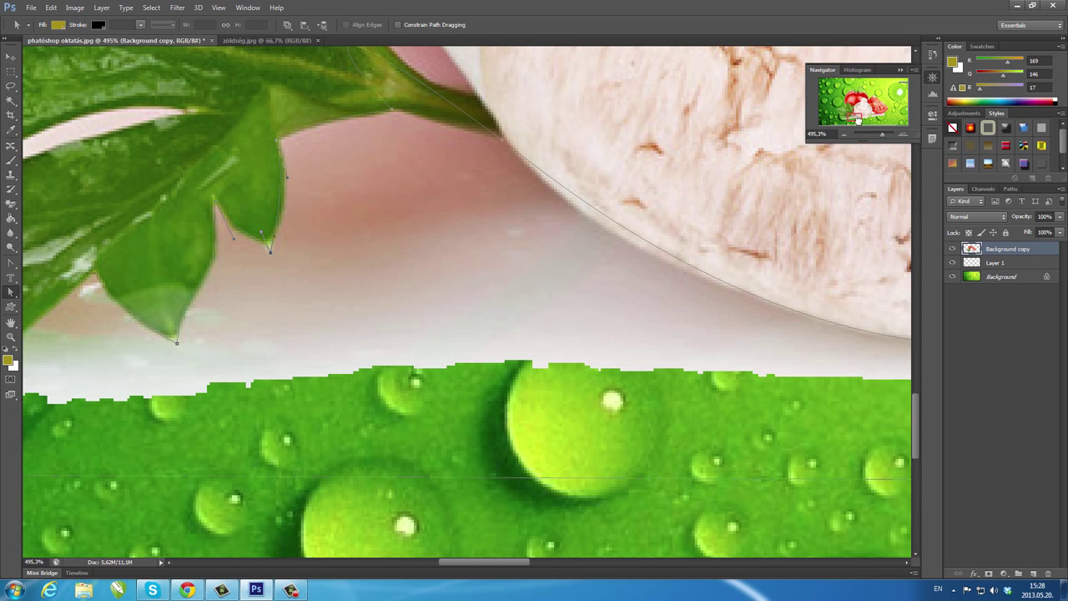
pyautogui.moveTo(859, 111); pyautogui.dragTo(859, 117)
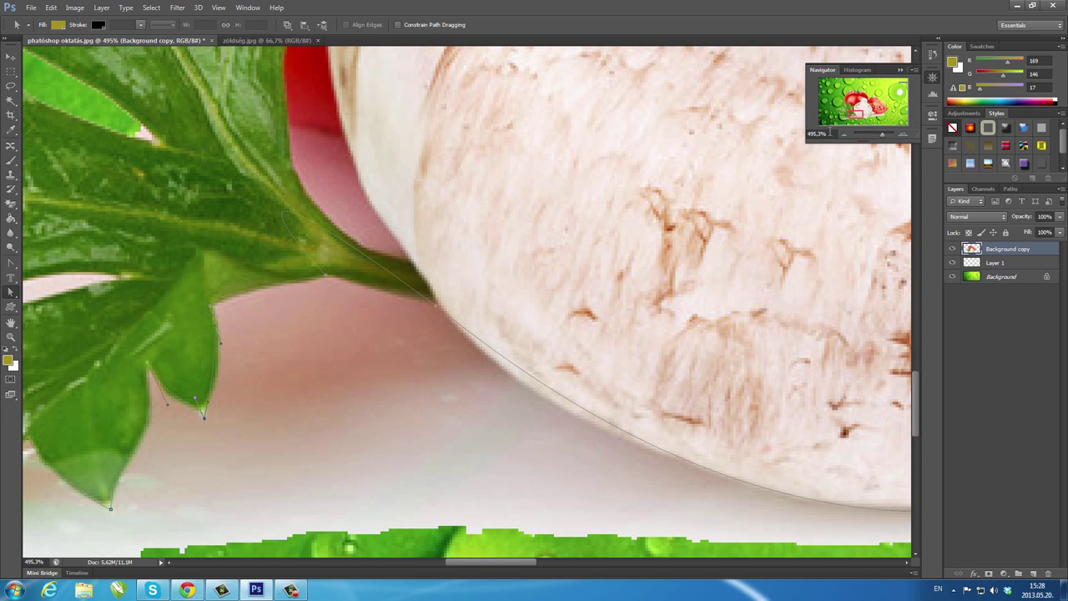
pyautogui.click(327, 276)
pyautogui.moveTo(172, 113); pyautogui.dragTo(356, 288)
pyautogui.click(437, 308)
pyautogui.scroll(-2, 653, 453)
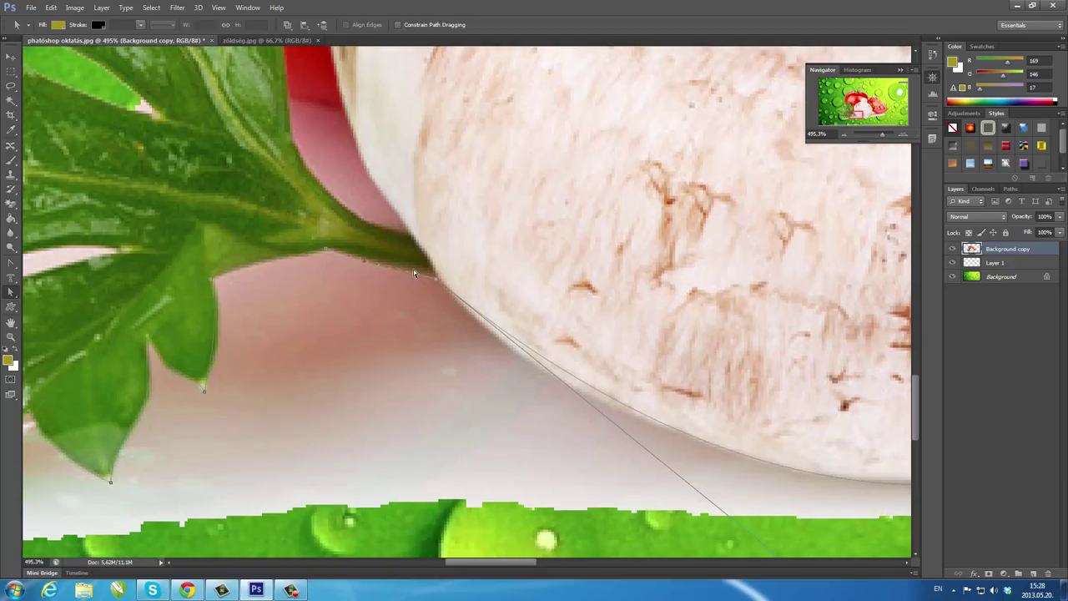
pyautogui.click(13, 265)
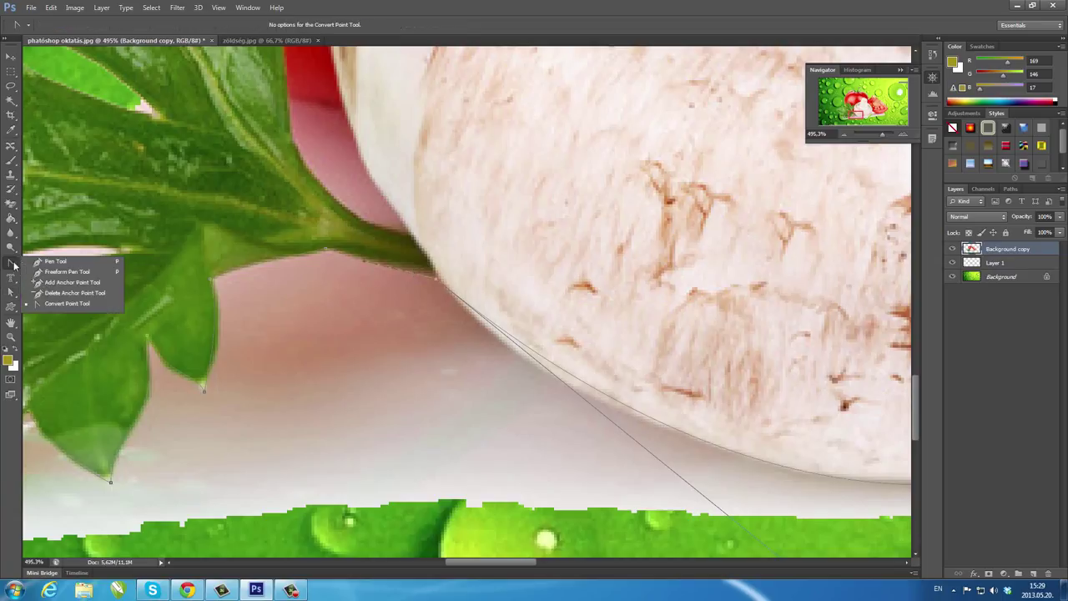
# - Add an anchor on the curve below the mushroom and move it onto the mushroom's edge
pyautogui.click(56, 284)
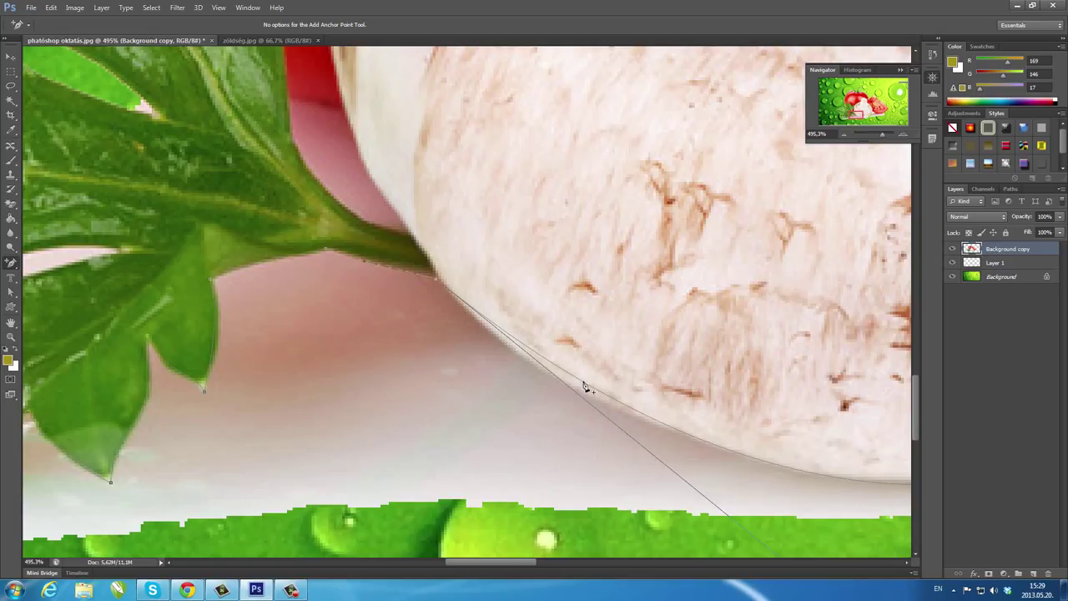
pyautogui.moveTo(583, 382); pyautogui.dragTo(586, 386)
pyautogui.click(10, 293)
pyautogui.click(61, 301)
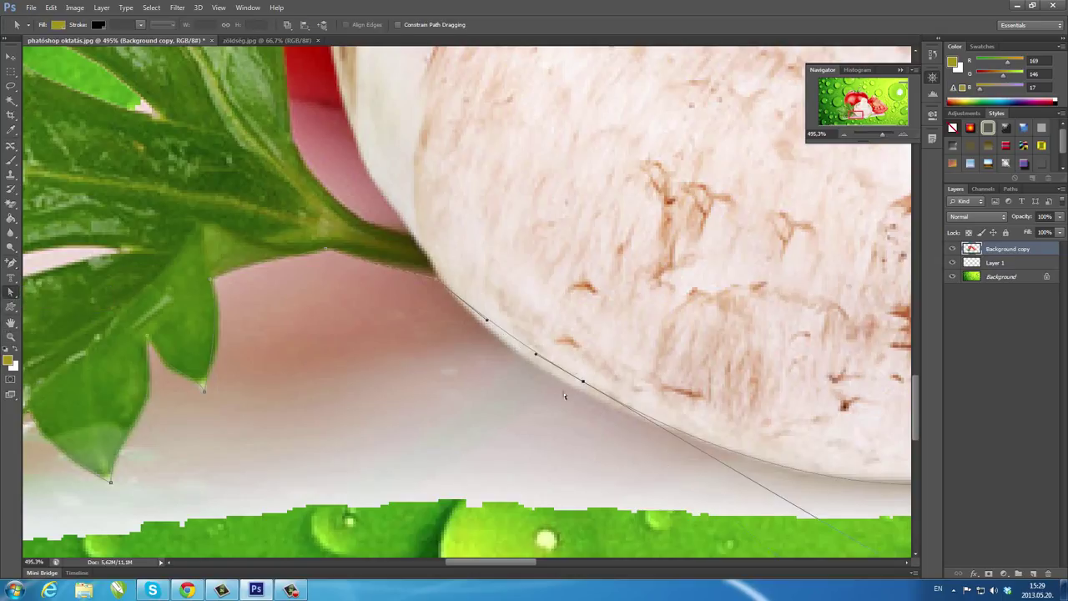
pyautogui.moveTo(582, 381); pyautogui.dragTo(576, 390)
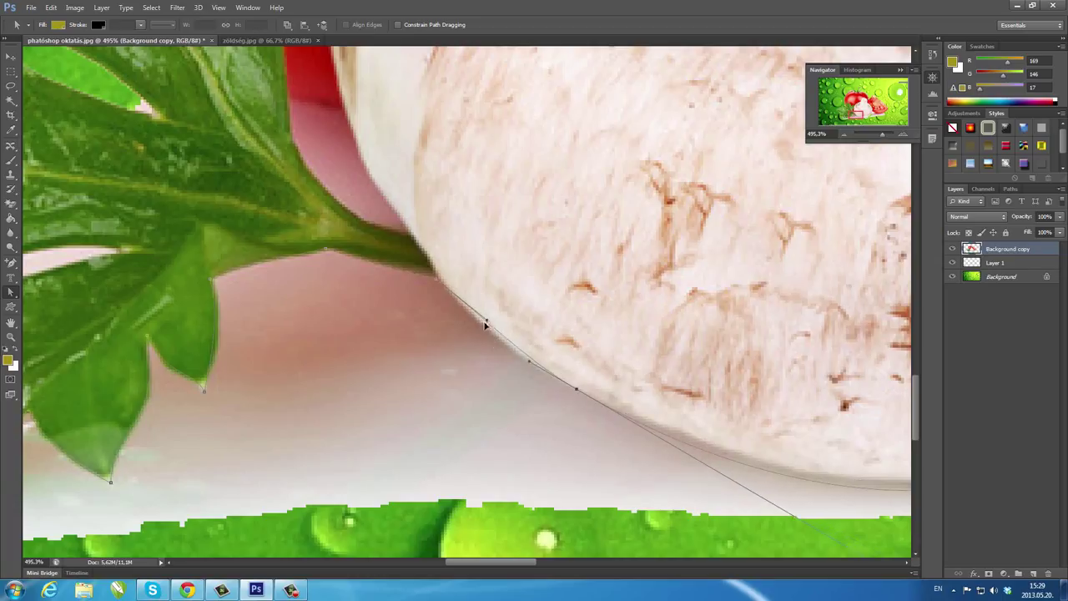
pyautogui.moveTo(484, 325); pyautogui.dragTo(480, 331)
# - Bend the path along the mushroom's bottom and right edges
pyautogui.moveTo(487, 564); pyautogui.dragTo(510, 563)
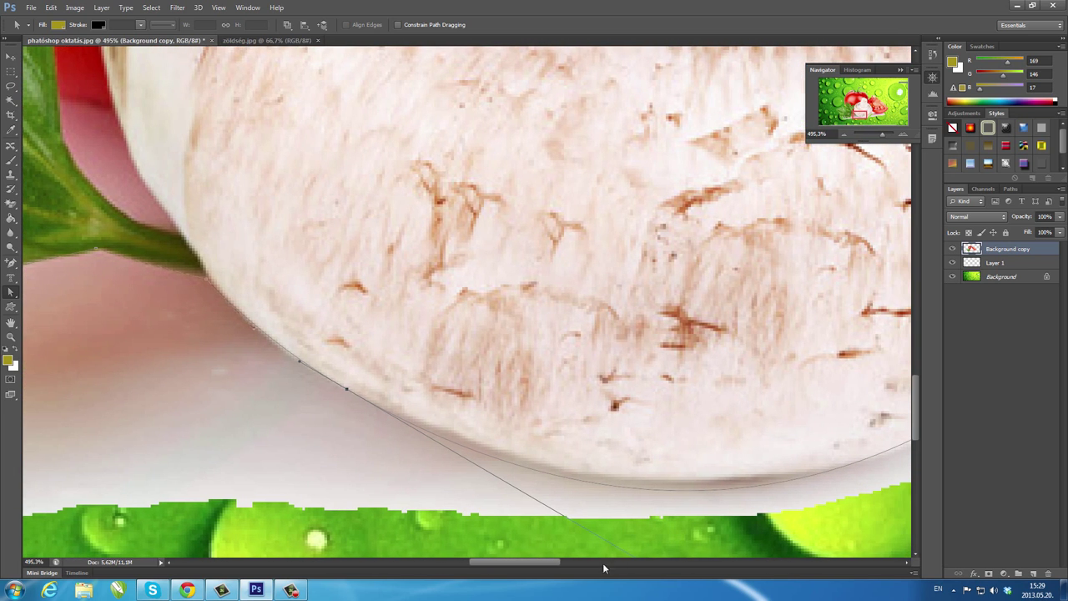
pyautogui.click(915, 554)
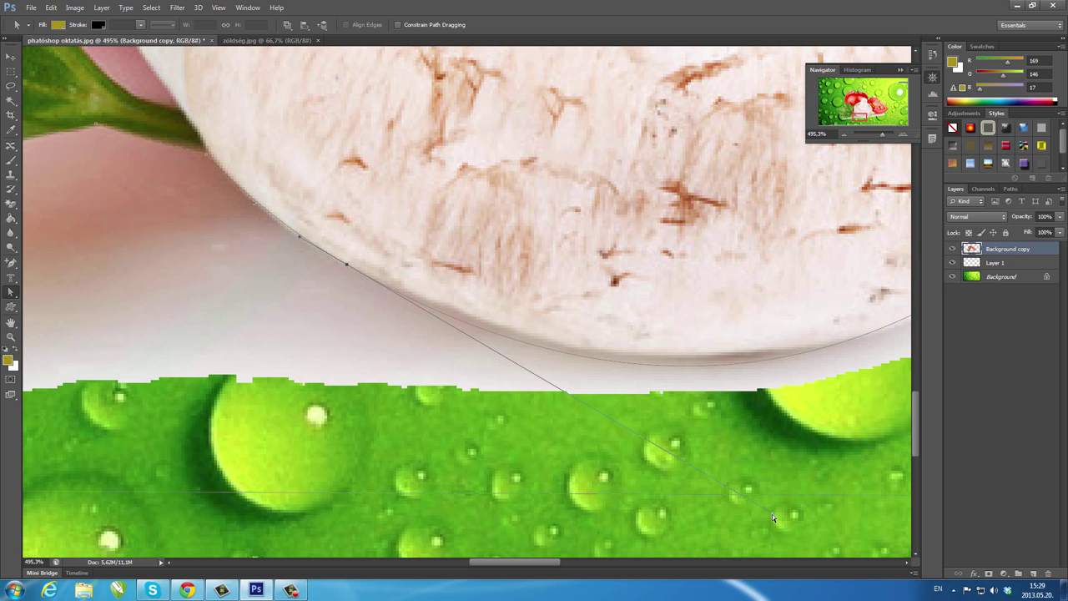
pyautogui.moveTo(772, 514)
pyautogui.mouseDown()
pyautogui.moveTo(759, 493)
pyautogui.moveTo(803, 498)
pyautogui.mouseUp()
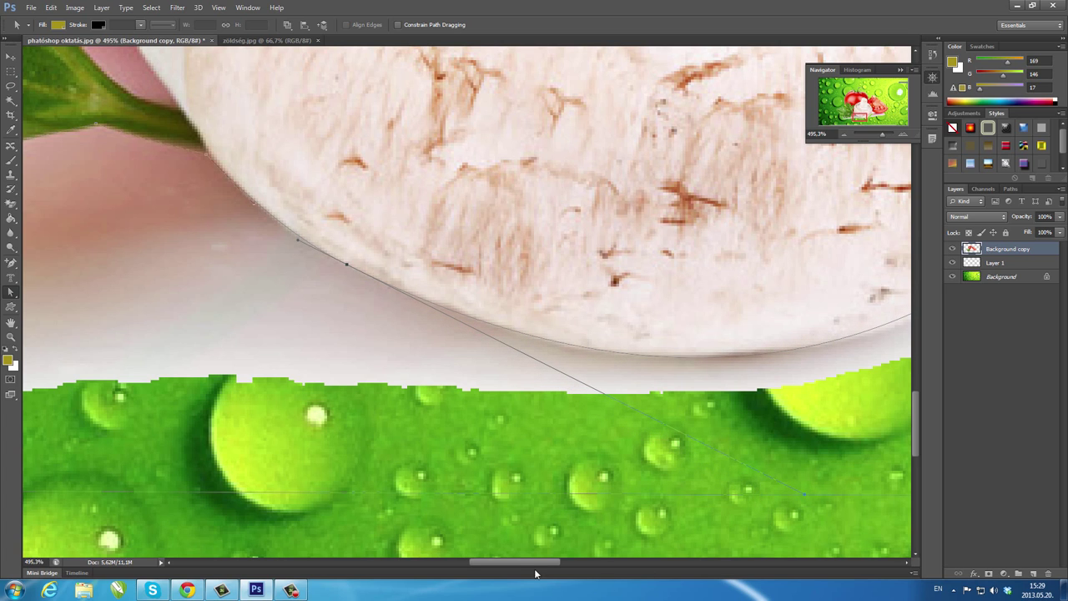
pyautogui.moveTo(546, 562); pyautogui.dragTo(577, 562)
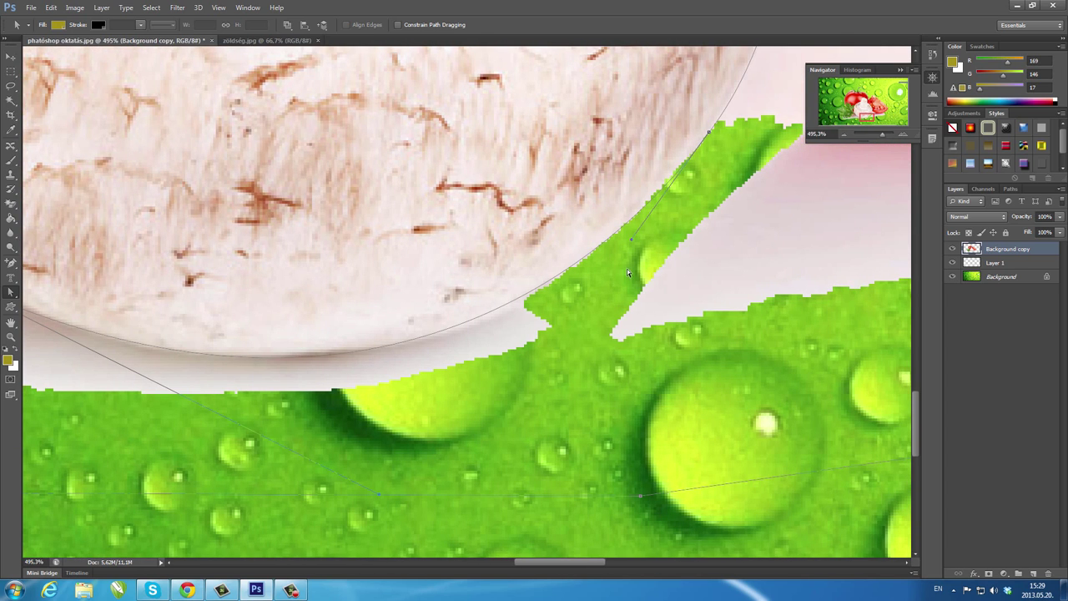
pyautogui.moveTo(631, 241); pyautogui.dragTo(631, 250)
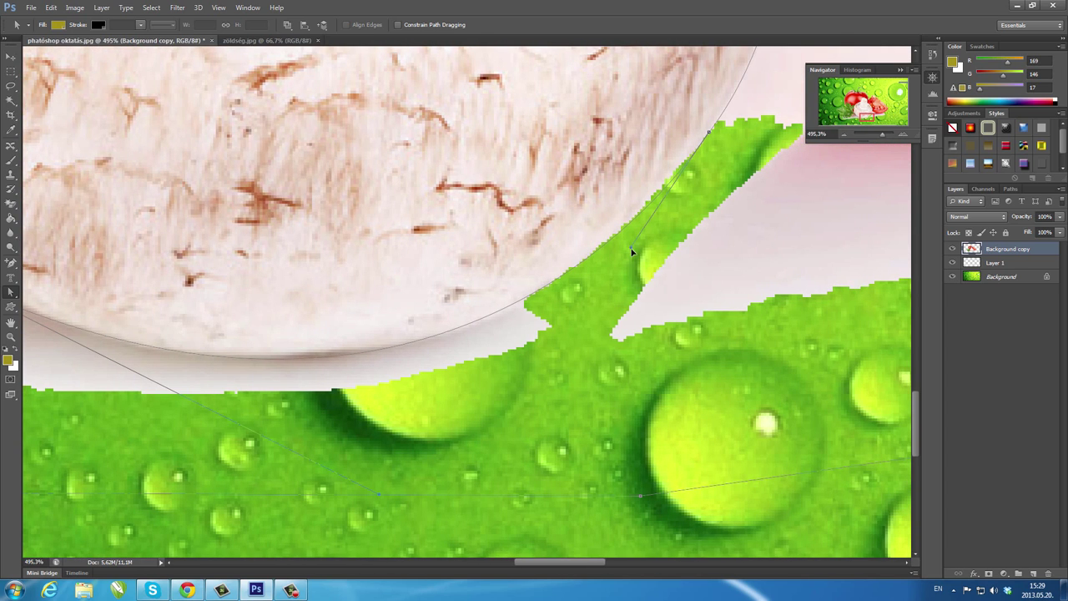
pyautogui.moveTo(709, 135); pyautogui.dragTo(708, 130)
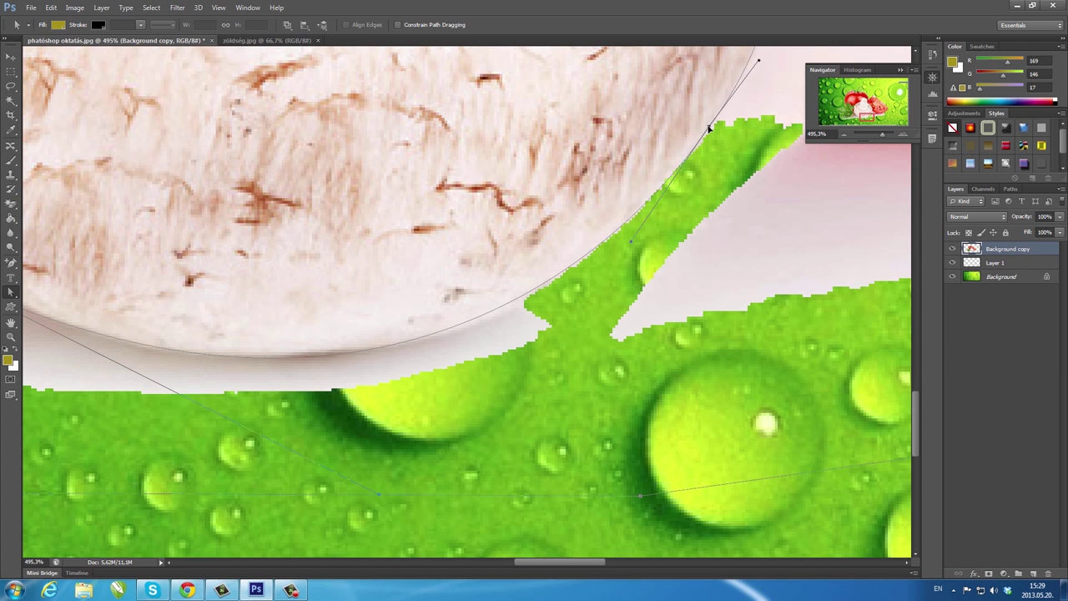
pyautogui.scroll(-2, 608, 315)
pyautogui.moveTo(546, 561); pyautogui.dragTo(599, 560)
pyautogui.moveTo(912, 417); pyautogui.dragTo(909, 388)
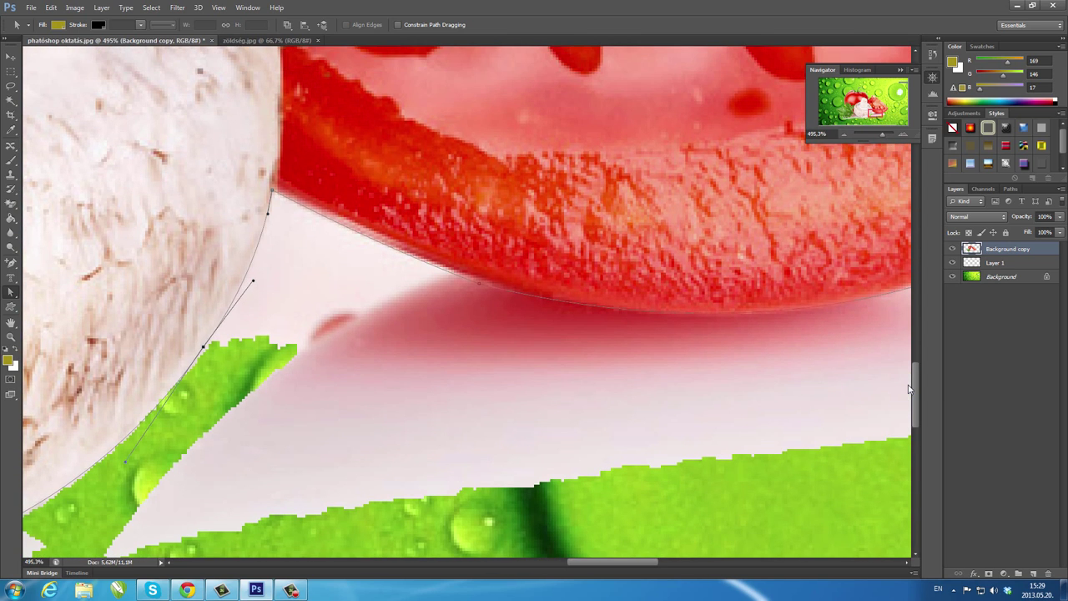
# - Adjust the mushroom-tomato corner anchor and raise the lower-left anchor onto the droplet edge
pyautogui.click(478, 283)
pyautogui.click(272, 193)
pyautogui.click(278, 185)
pyautogui.click(277, 186)
pyautogui.scroll(-2, 276, 184)
pyautogui.moveTo(576, 563)
pyautogui.mouseDown()
pyautogui.moveTo(540, 576)
pyautogui.moveTo(411, 575)
pyautogui.mouseUp()
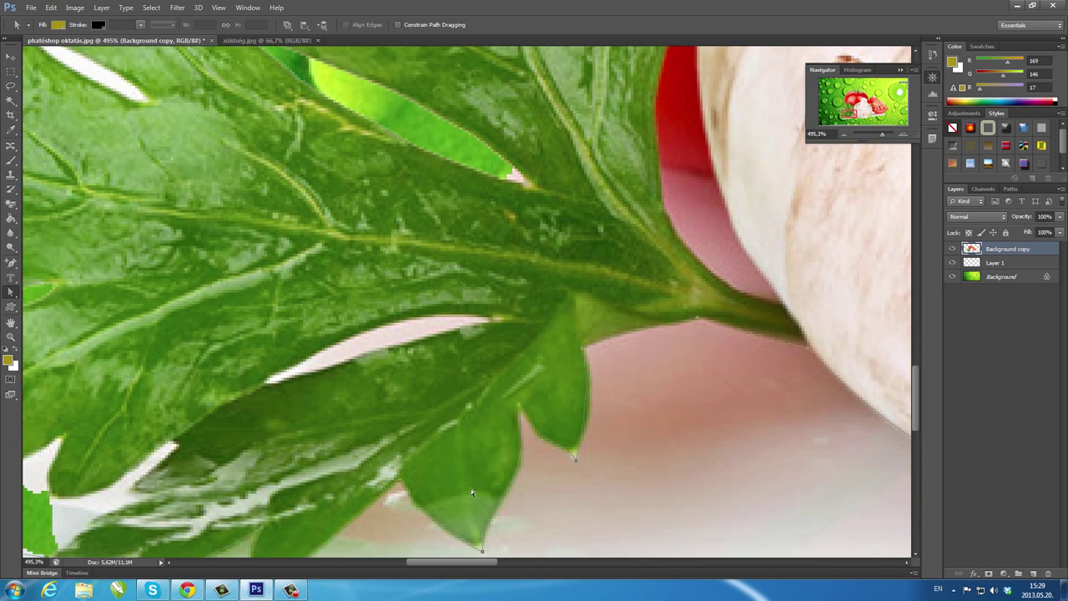
pyautogui.moveTo(846, 115); pyautogui.dragTo(842, 117)
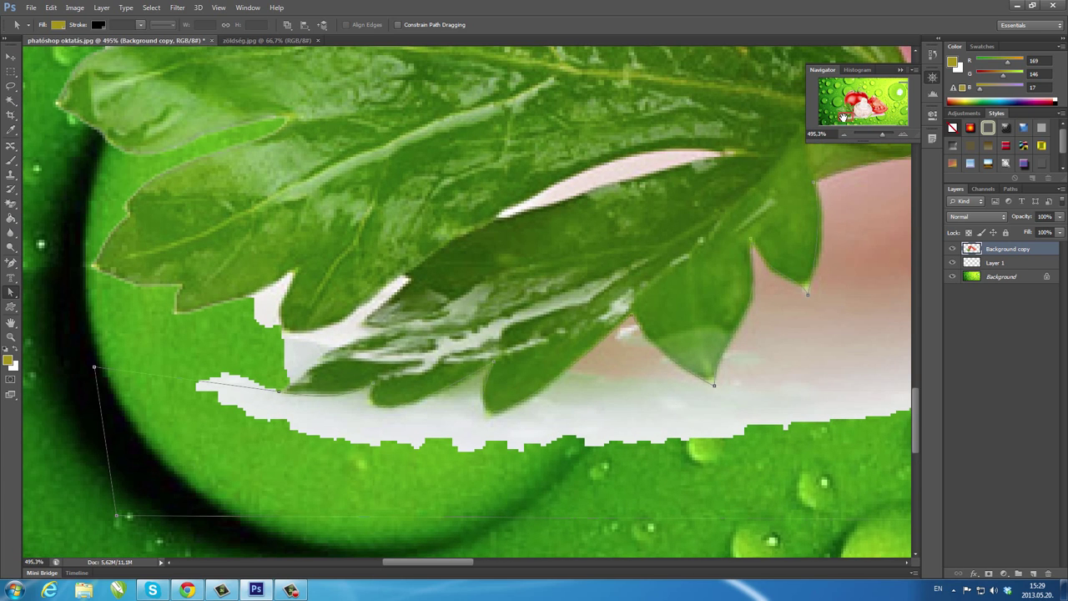
pyautogui.moveTo(94, 369); pyautogui.dragTo(131, 300)
pyautogui.click(11, 56)
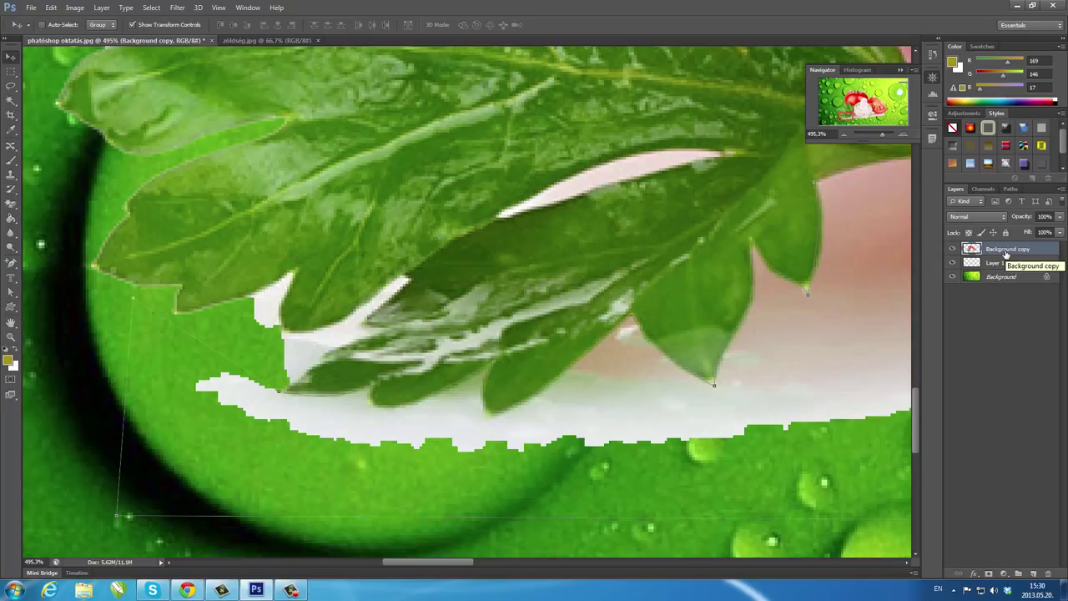
# - Load the Work Path as a selection, delete the pale backdrop inside it, then deselect
pyautogui.click(1010, 190)
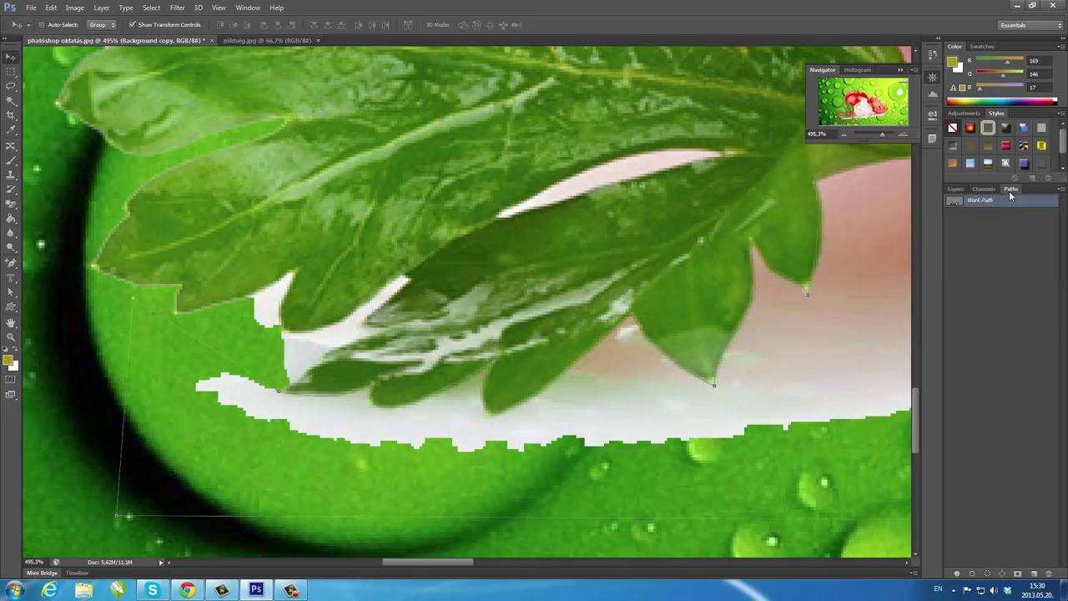
pyautogui.click(986, 573)
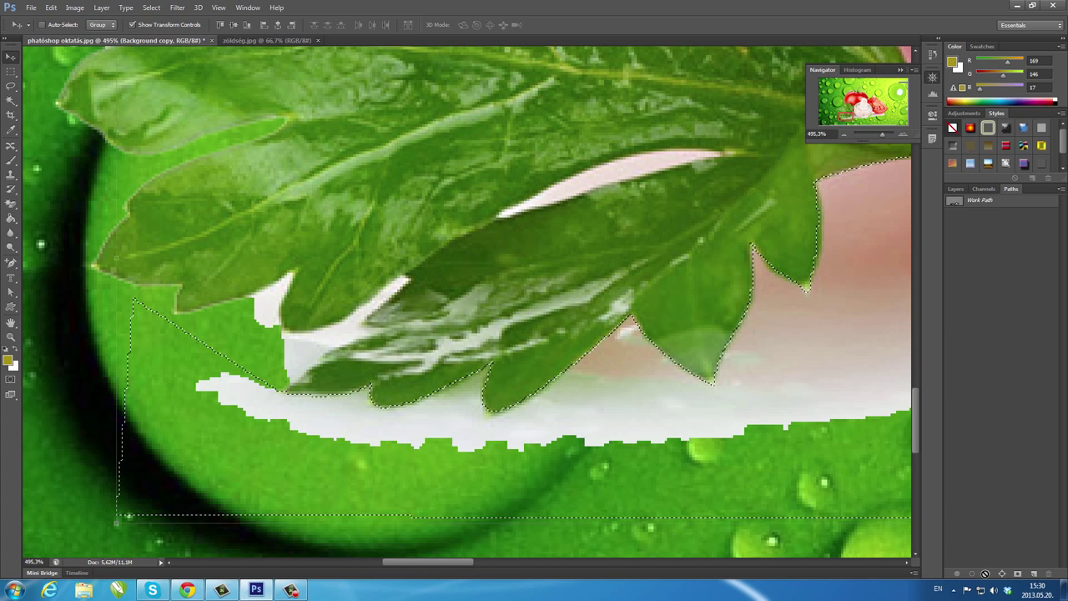
pyautogui.press('Delete')
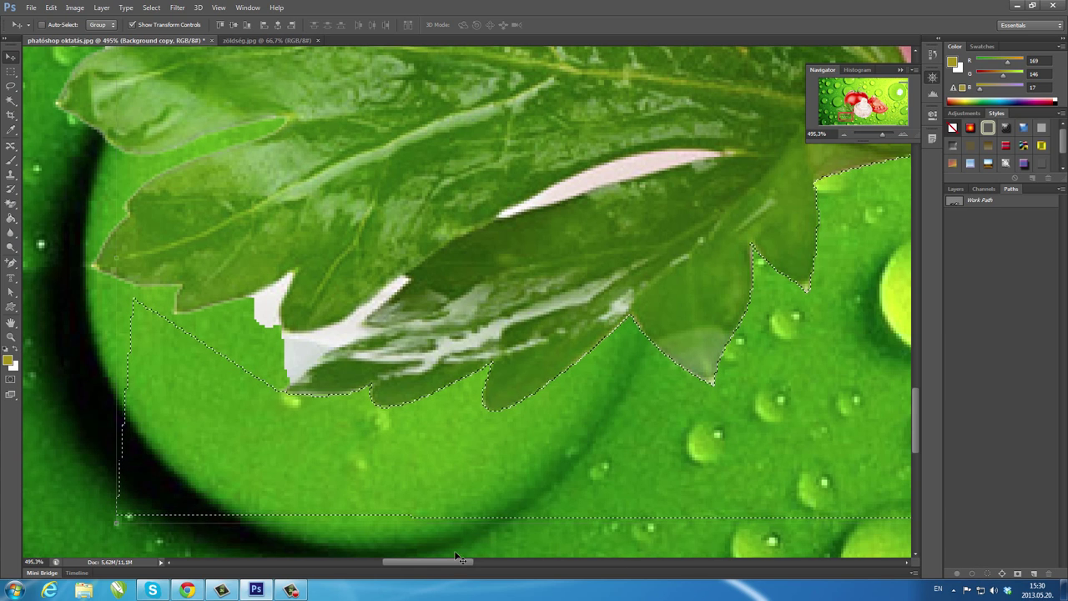
pyautogui.moveTo(884, 138); pyautogui.dragTo(873, 140)
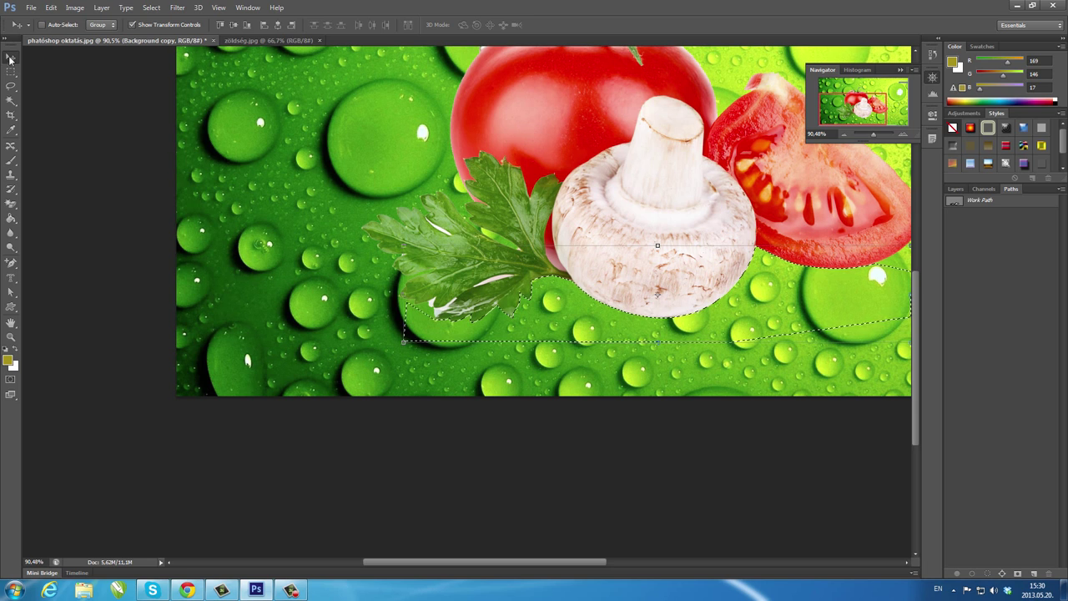
pyautogui.click(151, 9)
pyautogui.click(161, 31)
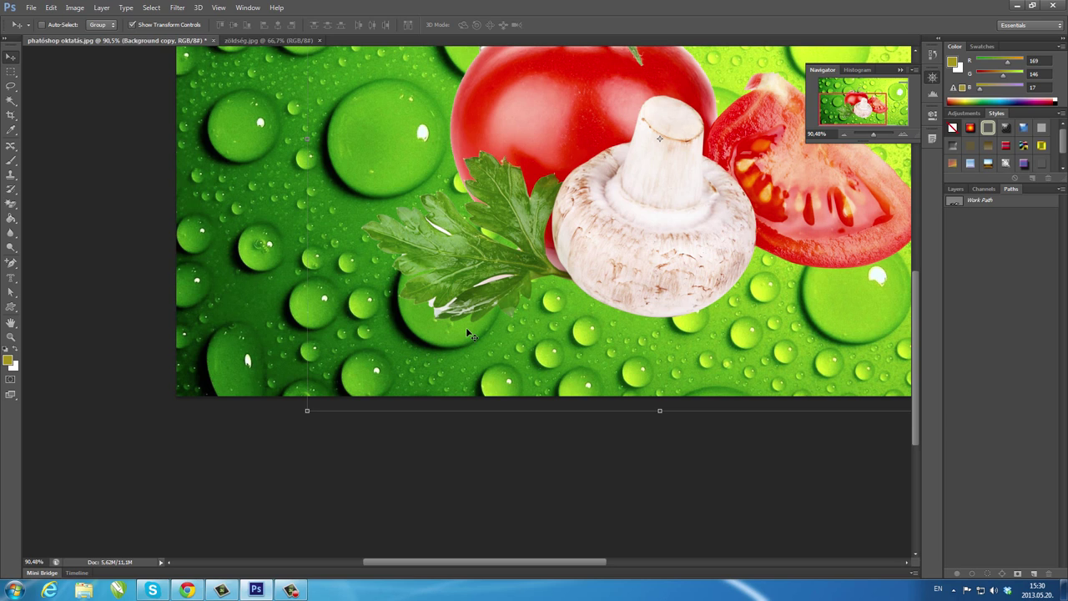
pyautogui.click(10, 100)
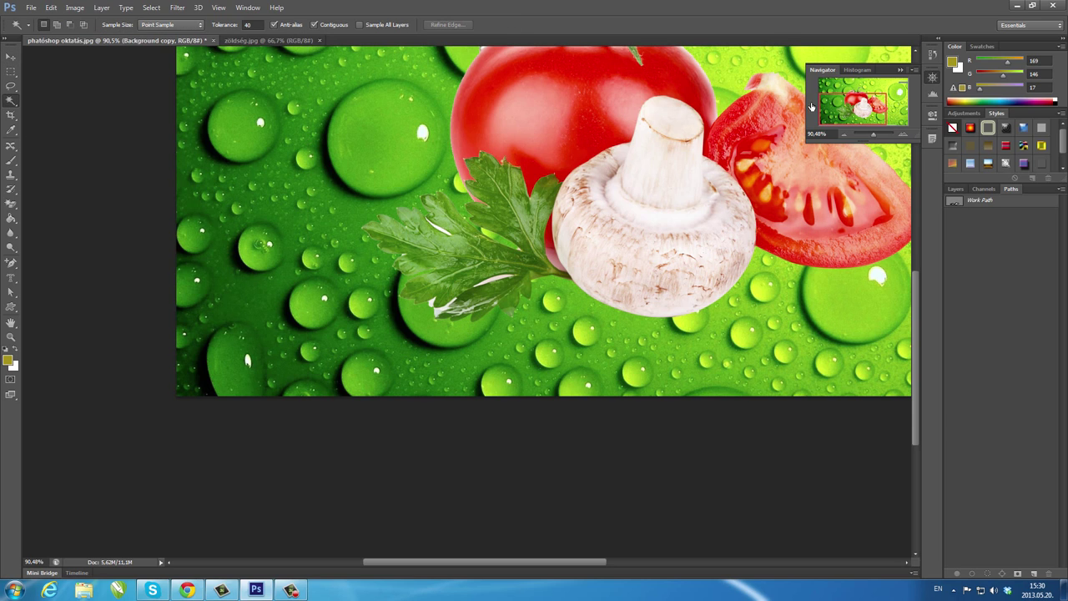
# - Zoom in to about 332% and delete the white gaps in the upper parsley leaf
pyautogui.moveTo(873, 135); pyautogui.dragTo(884, 138)
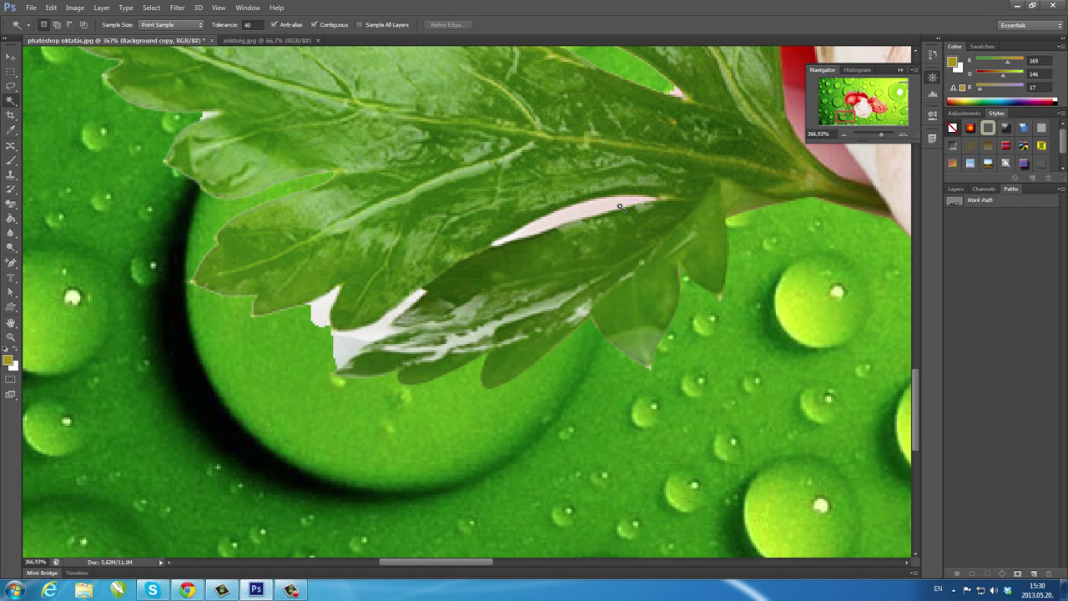
pyautogui.click(205, 116)
pyautogui.scroll(2, 235, 152)
pyautogui.scroll(2, 236, 152)
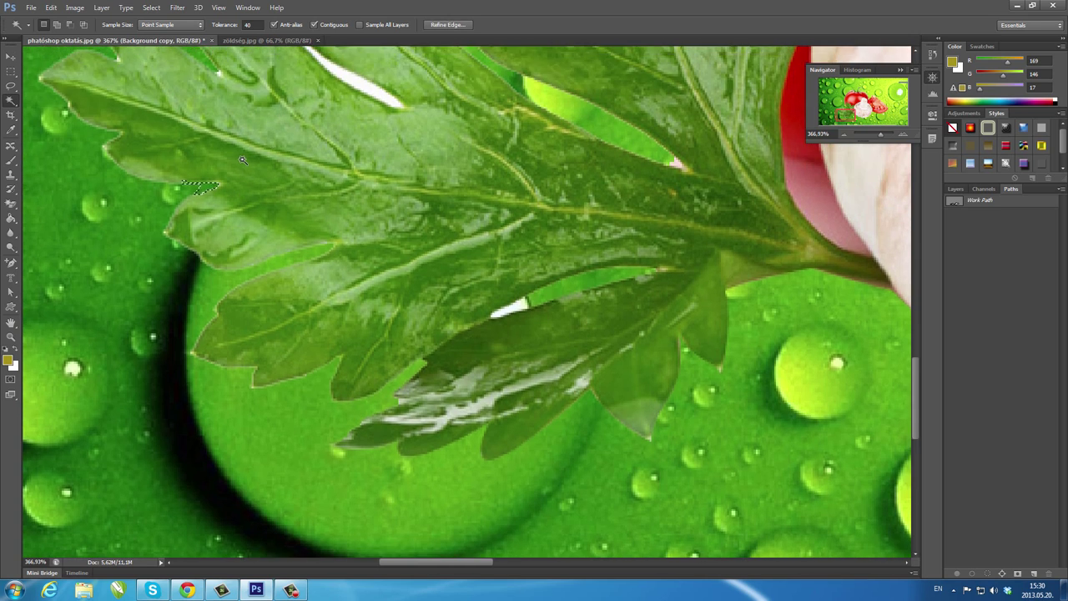
pyautogui.click(357, 86)
pyautogui.press('Delete')
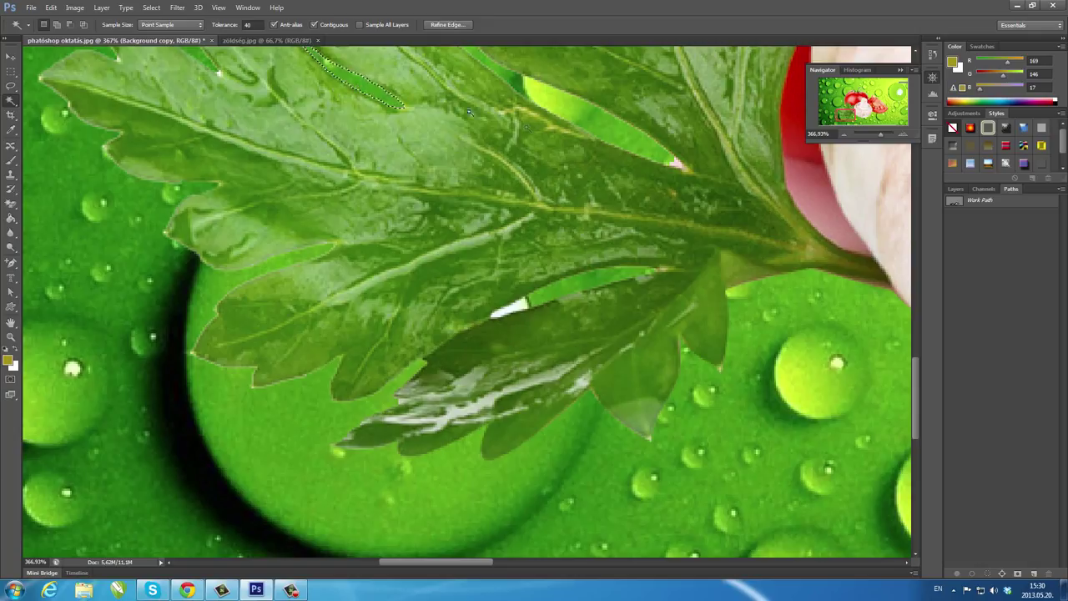
# - Select the remaining white flecks along the leaf edge, then zoom back out to the whole image
pyautogui.click(674, 164)
pyautogui.scroll(2, 507, 333)
pyautogui.scroll(3, 506, 333)
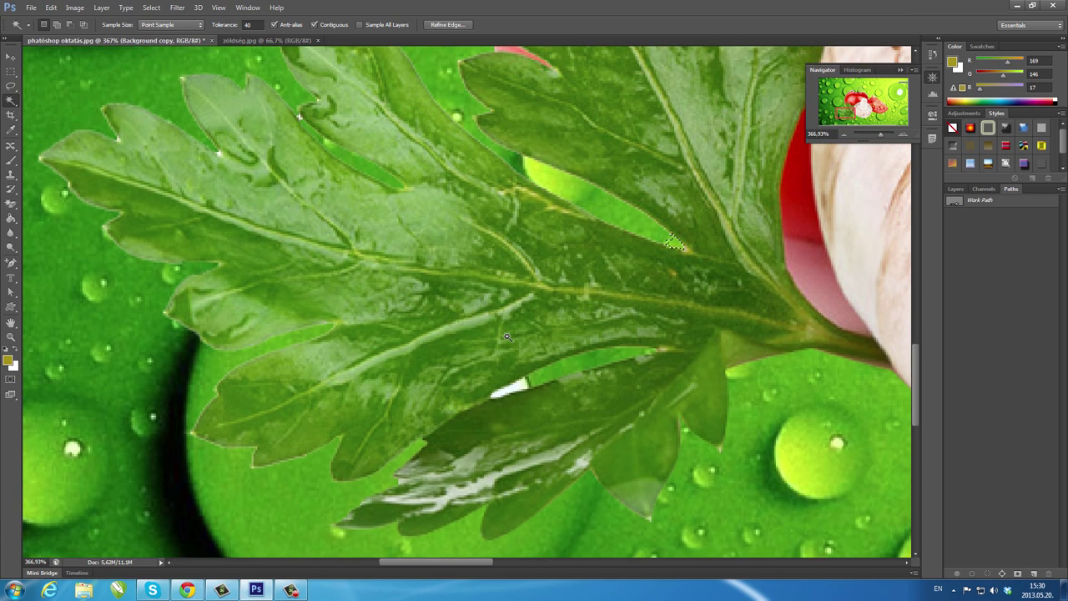
pyautogui.scroll(3, 417, 292)
pyautogui.click(219, 207)
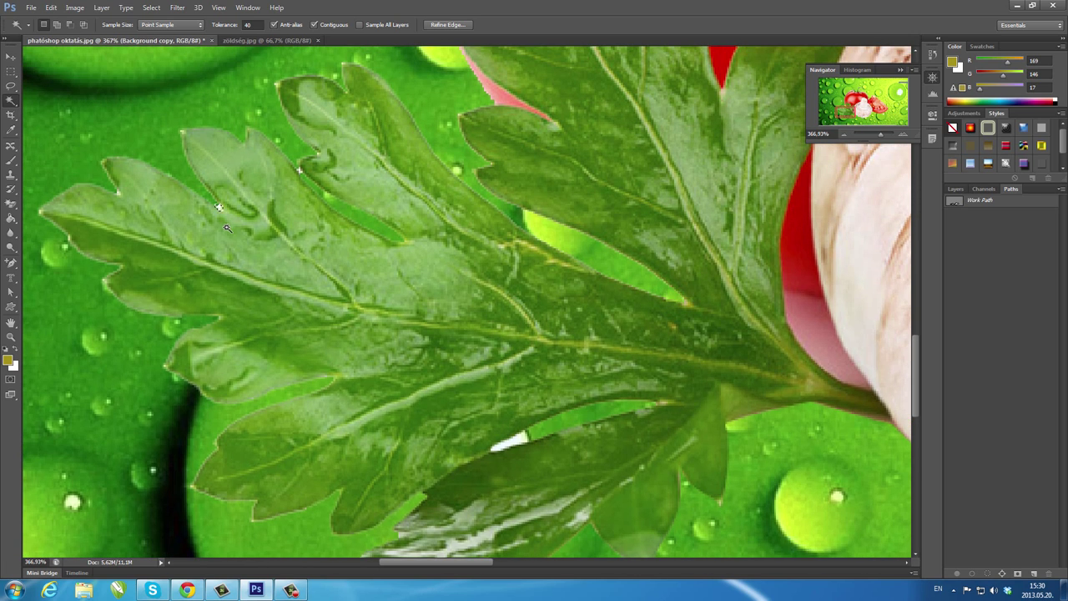
pyautogui.click(298, 171)
pyautogui.scroll(3, 203, 299)
pyautogui.scroll(2, 206, 307)
pyautogui.scroll(2, 207, 307)
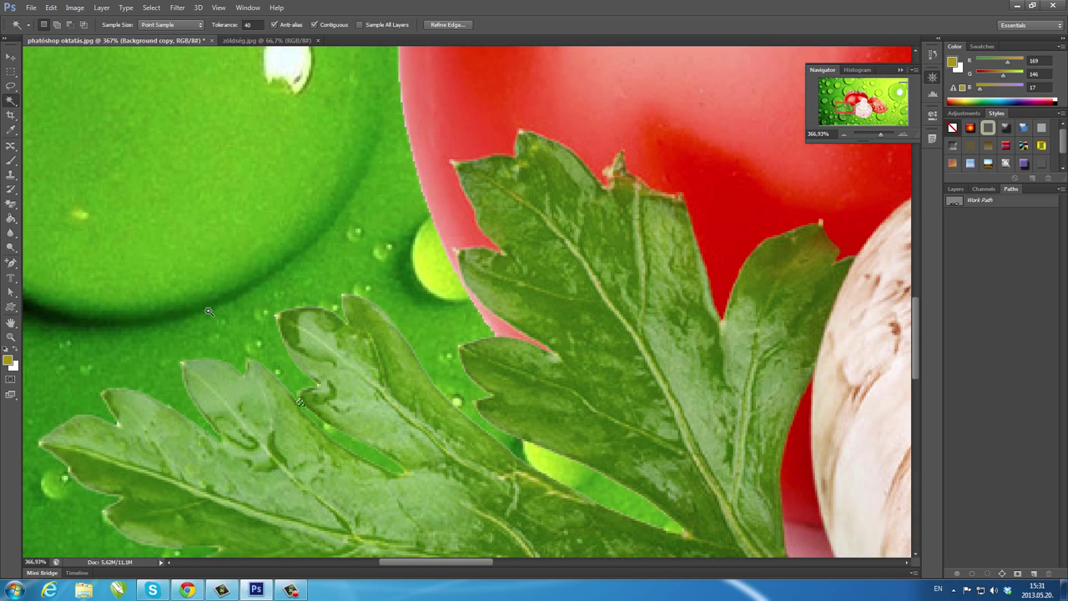
pyautogui.scroll(2, 208, 309)
pyautogui.scroll(2, 208, 311)
pyautogui.scroll(2, 209, 311)
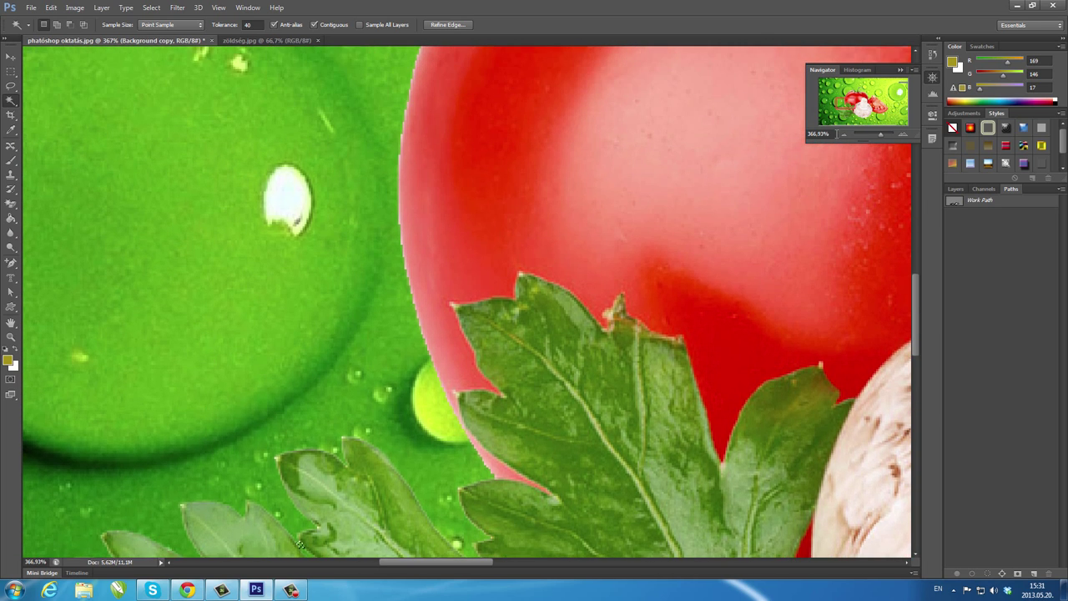
pyautogui.hotkey('ctrl', '-')
pyautogui.scroll(-1, 632, 305)
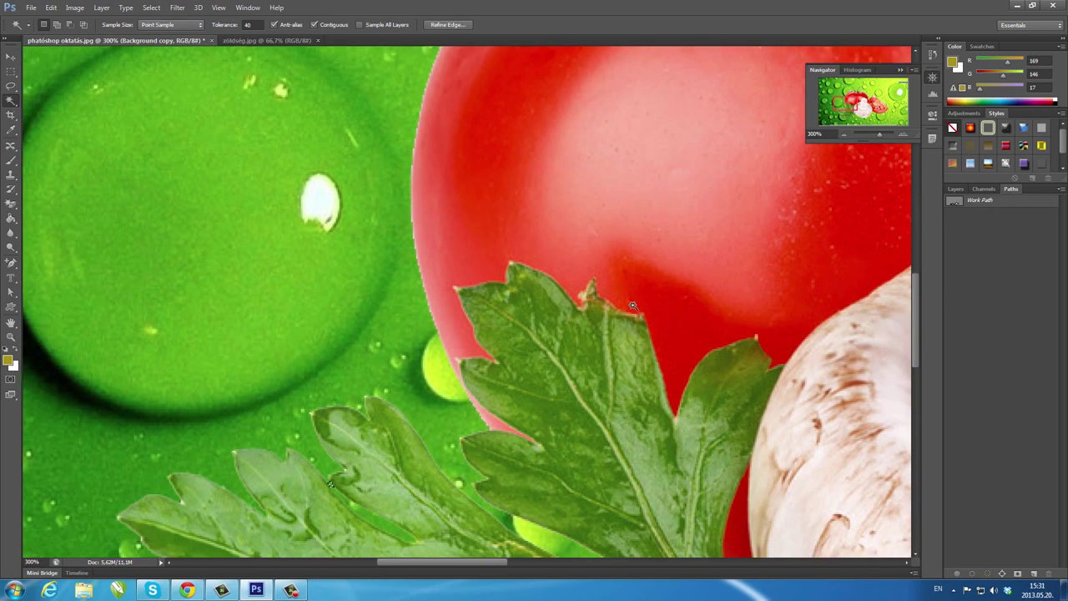
pyautogui.scroll(-3, 633, 305)
pyautogui.scroll(-1, 632, 305)
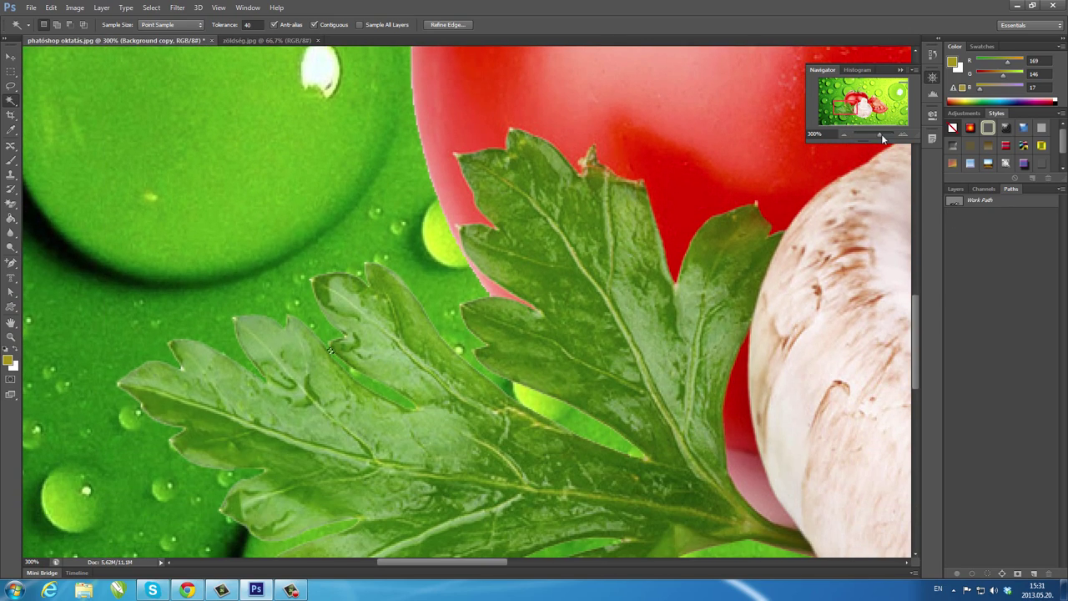
pyautogui.moveTo(880, 133); pyautogui.dragTo(871, 138)
# - Move the vegetables layer down-right and delete the exposed white bar along the top
pyautogui.click(10, 57)
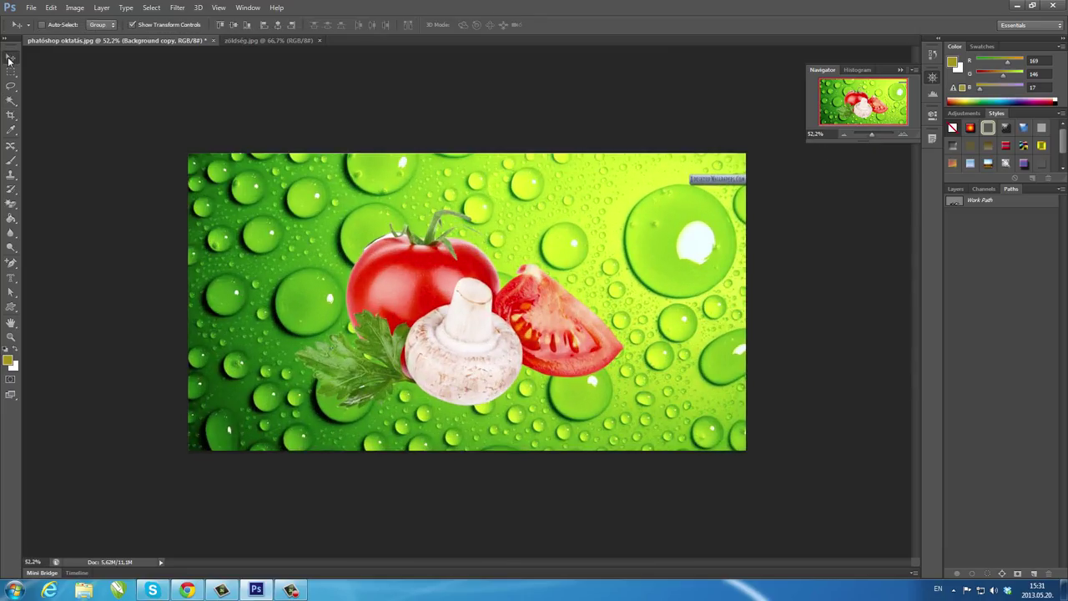
pyautogui.moveTo(386, 270); pyautogui.dragTo(390, 296)
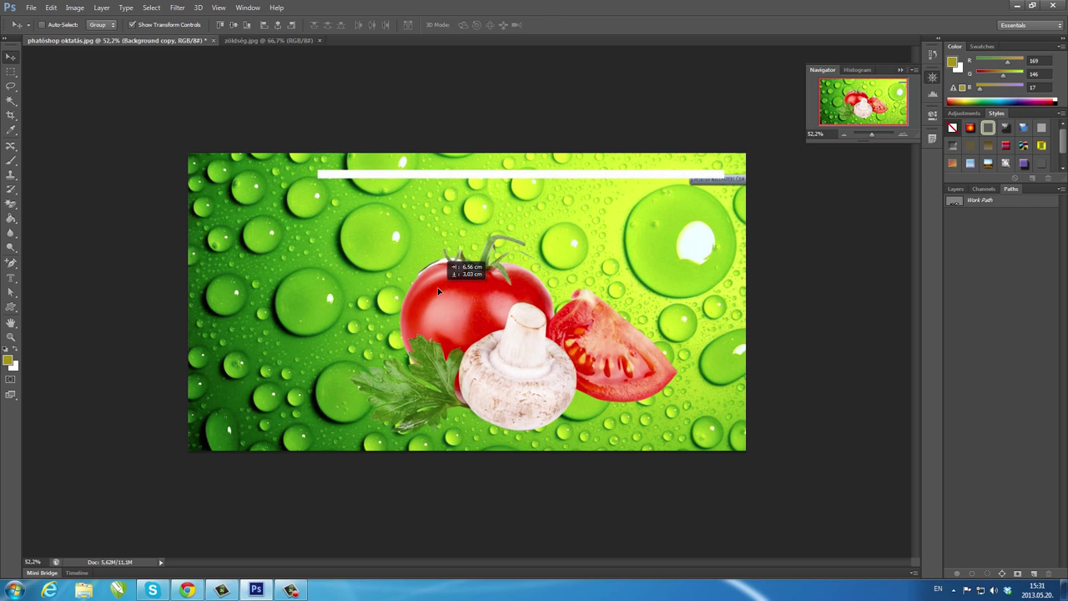
pyautogui.moveTo(389, 296)
pyautogui.mouseDown()
pyautogui.moveTo(457, 305)
pyautogui.moveTo(388, 291)
pyautogui.mouseUp()
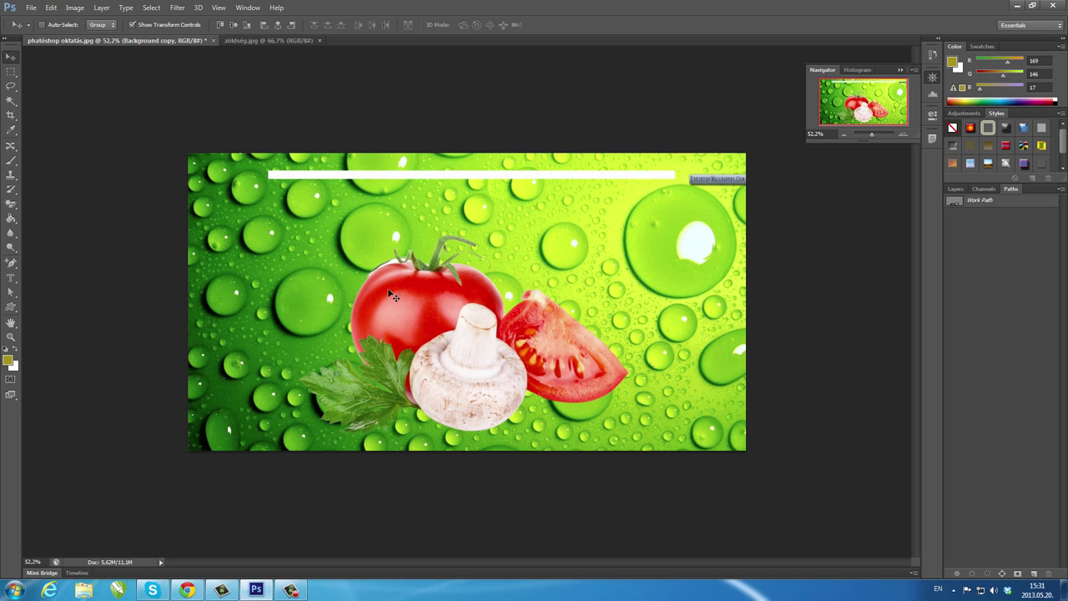
pyautogui.click(11, 72)
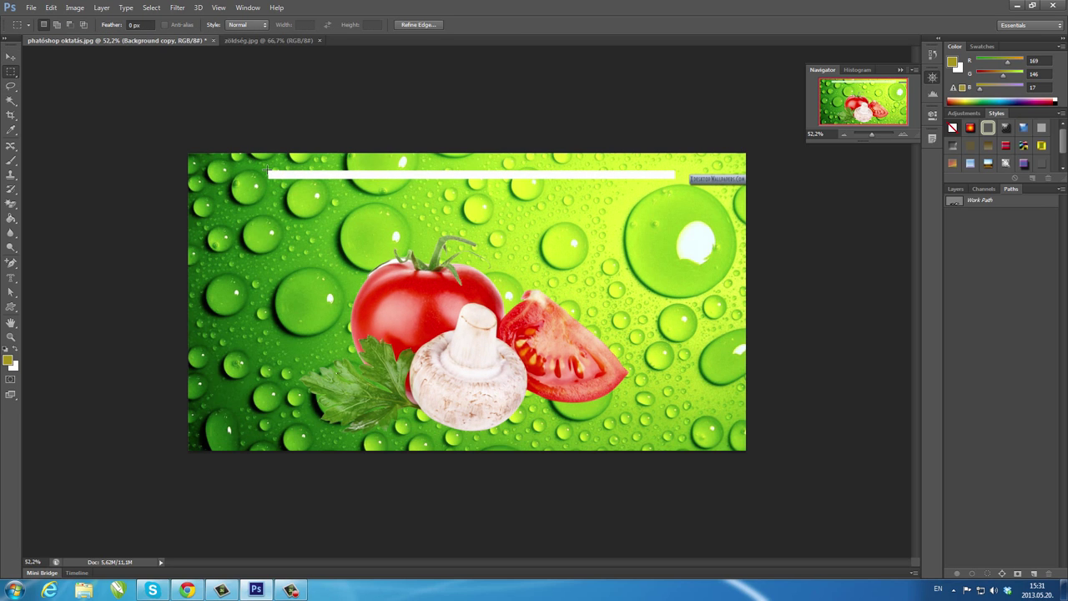
pyautogui.moveTo(253, 161); pyautogui.dragTo(682, 200)
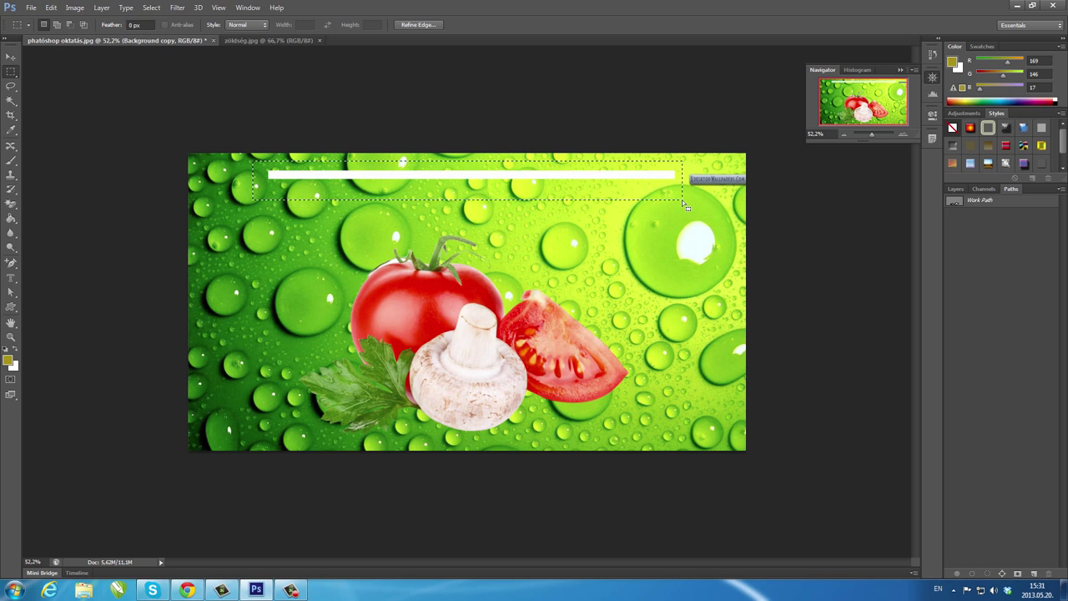
pyautogui.press('Delete')
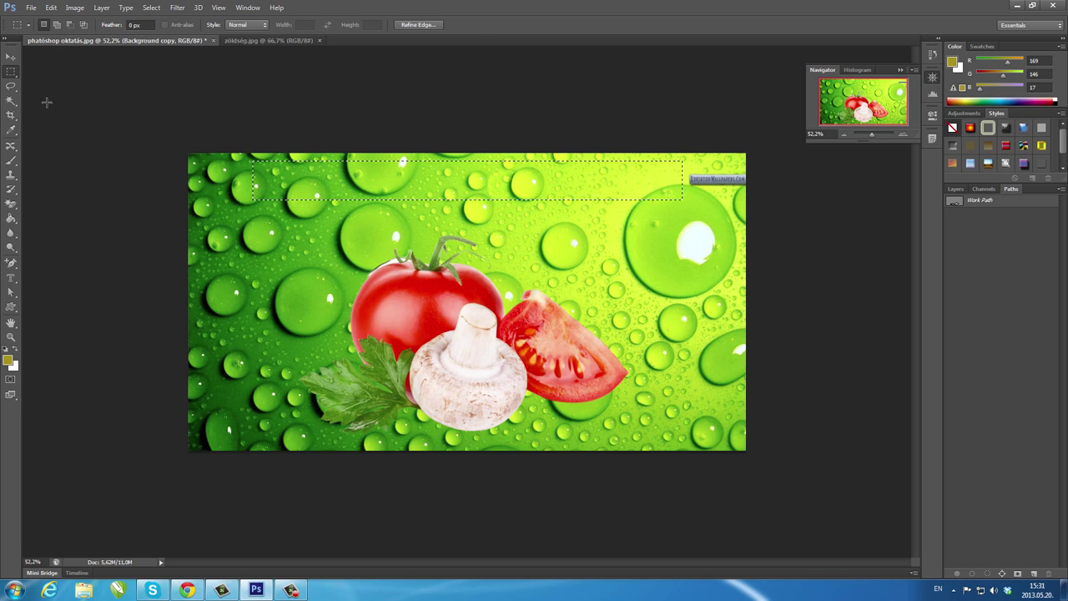
# - Deselect, shift the vegetables up and right, and delete the white bar near the bottom
pyautogui.click(12, 59)
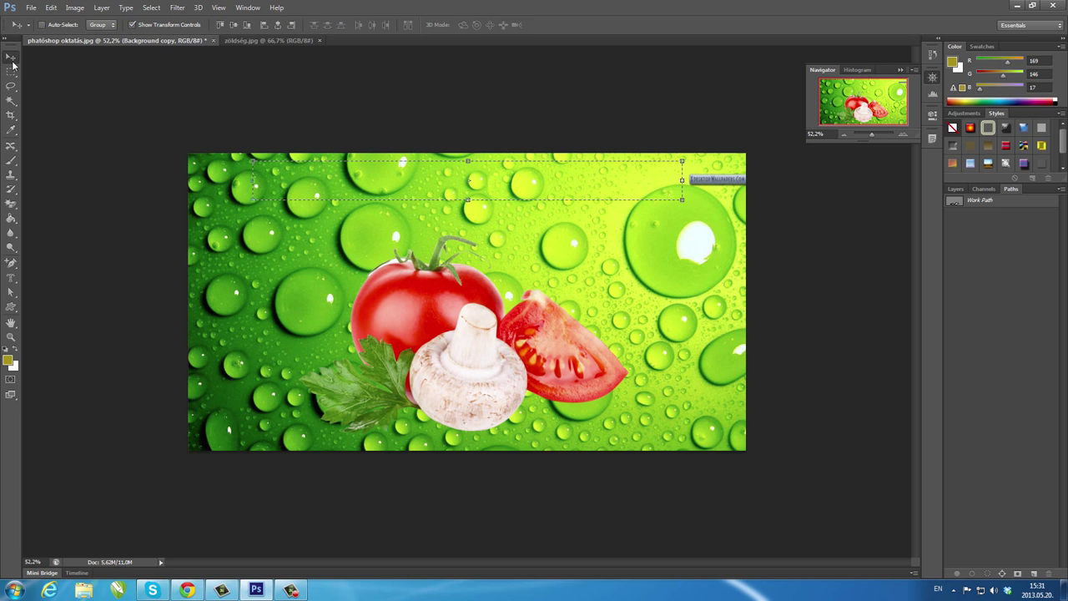
pyautogui.click(151, 8)
pyautogui.click(178, 31)
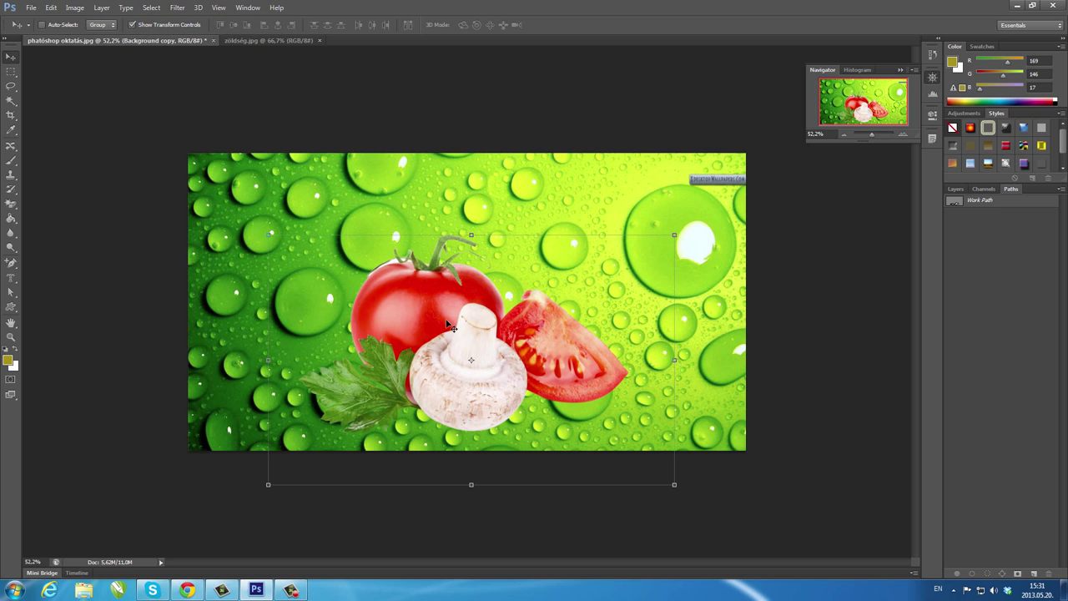
pyautogui.moveTo(439, 308)
pyautogui.mouseDown()
pyautogui.moveTo(459, 273)
pyautogui.moveTo(447, 231)
pyautogui.mouseUp()
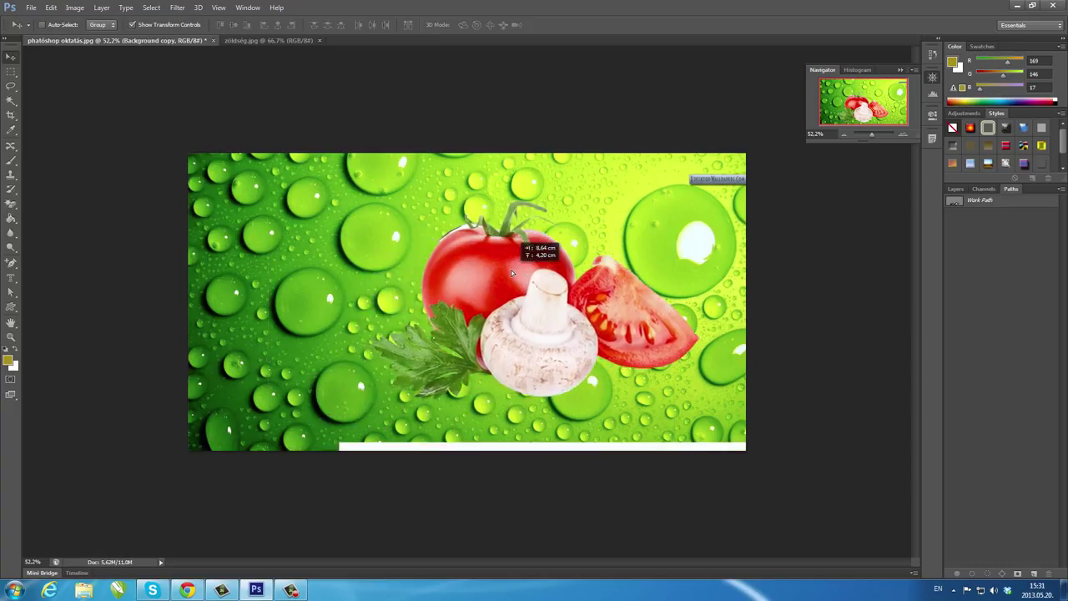
pyautogui.click(11, 72)
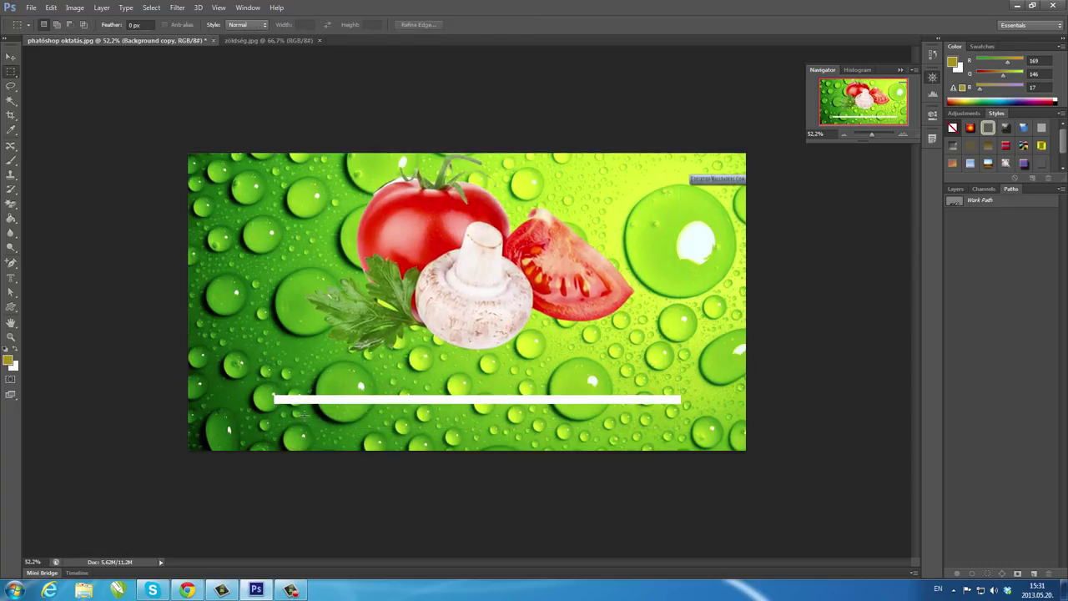
pyautogui.moveTo(264, 381); pyautogui.dragTo(697, 426)
pyautogui.press('Delete')
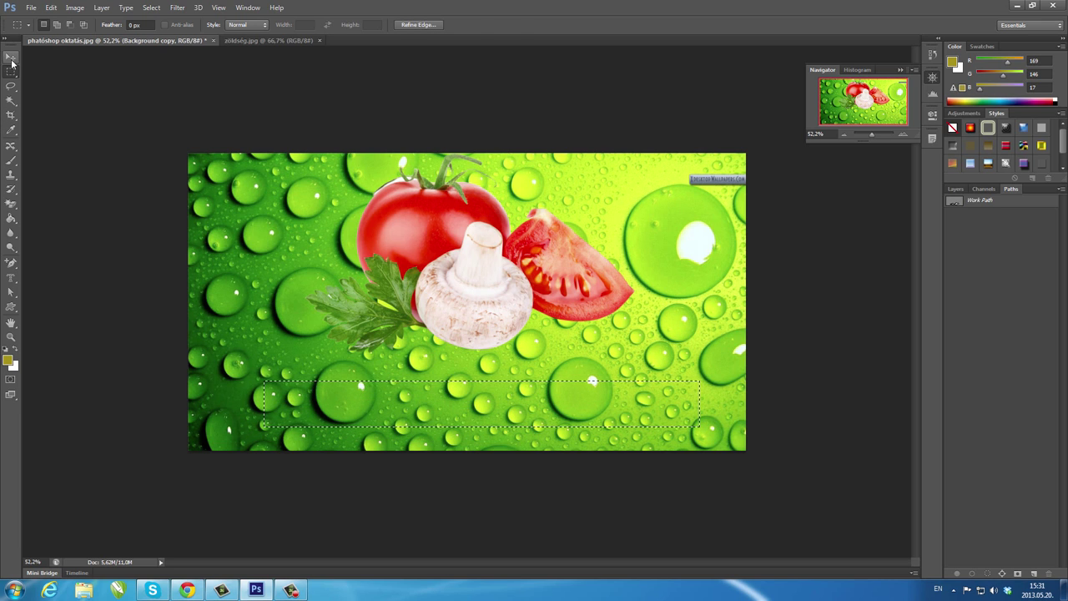
pyautogui.click(11, 57)
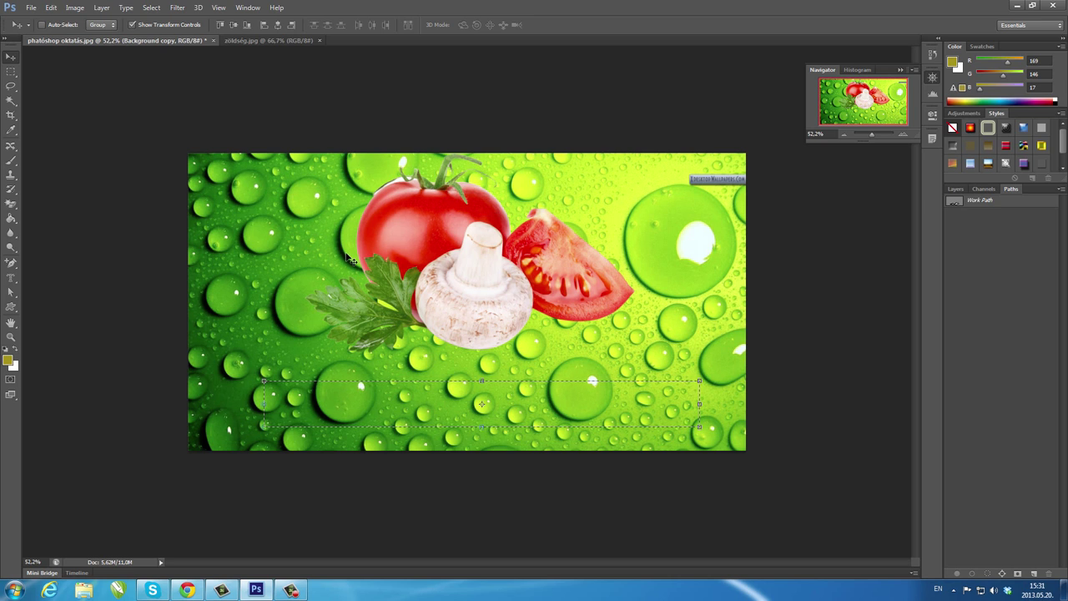
# - On Layer 1, set up the Rectangle tool in Pixels mode with white foreground
pyautogui.click(955, 189)
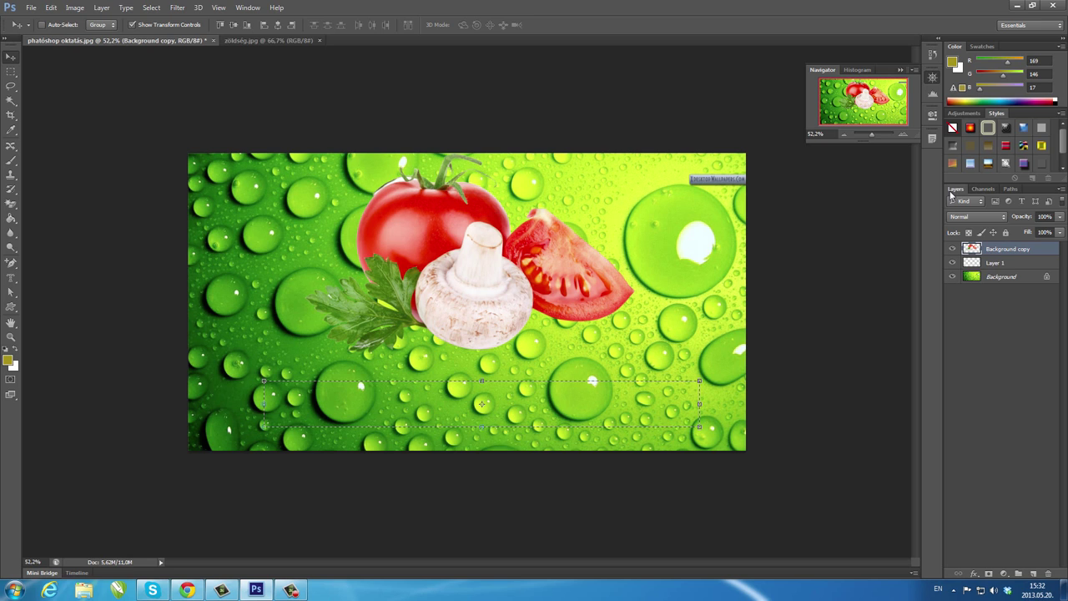
pyautogui.click(993, 263)
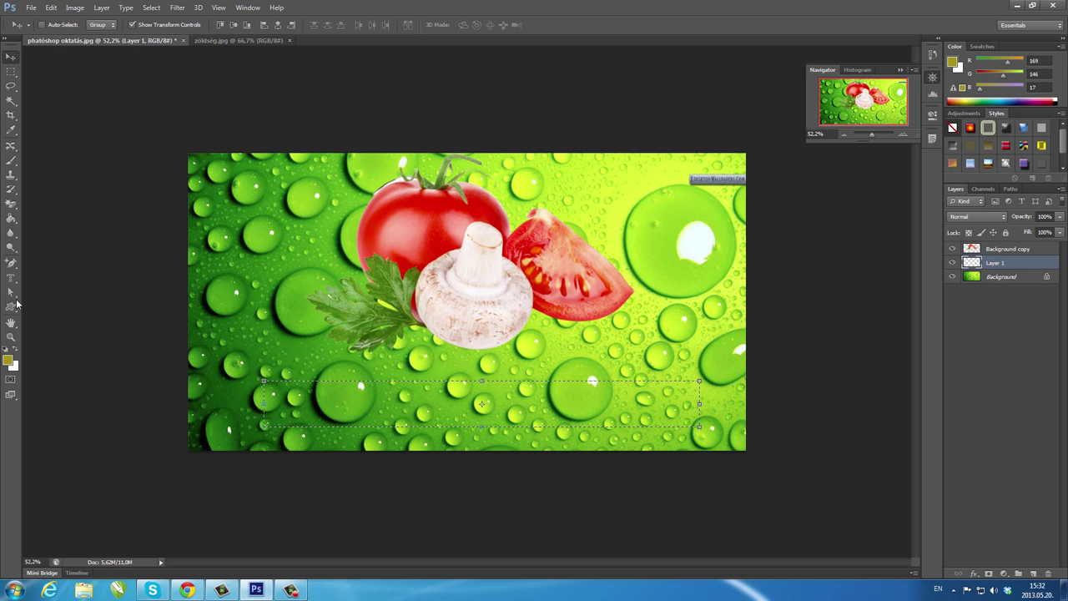
pyautogui.click(15, 307)
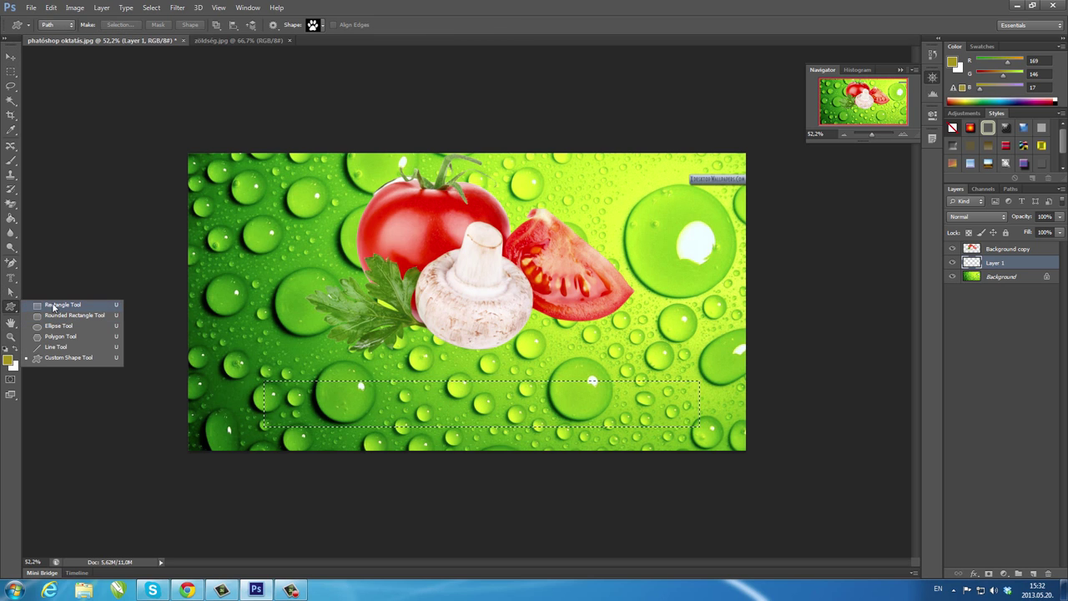
pyautogui.click(53, 306)
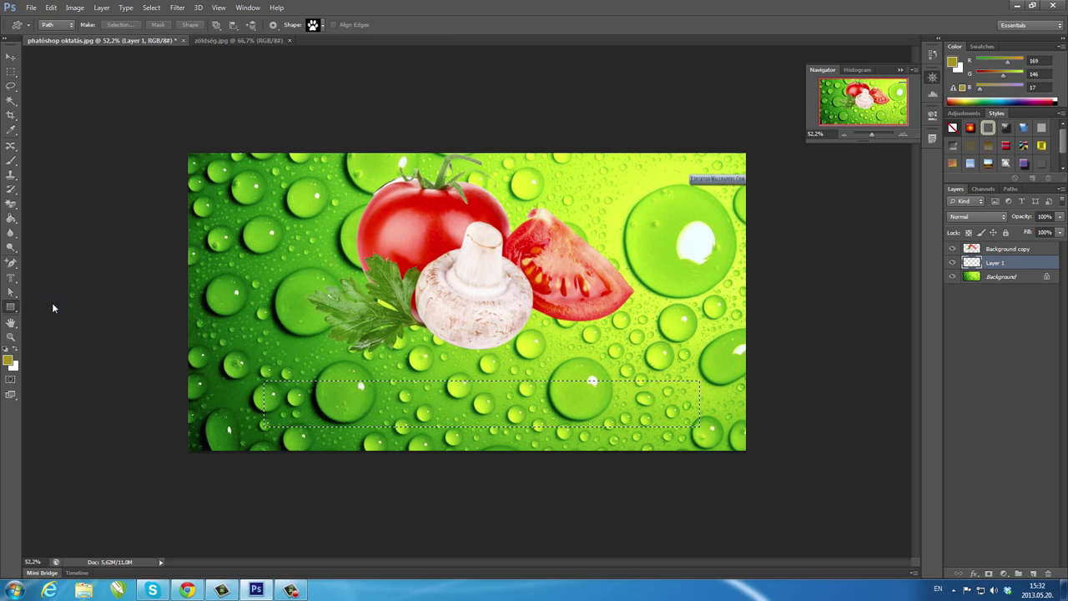
pyautogui.click(15, 353)
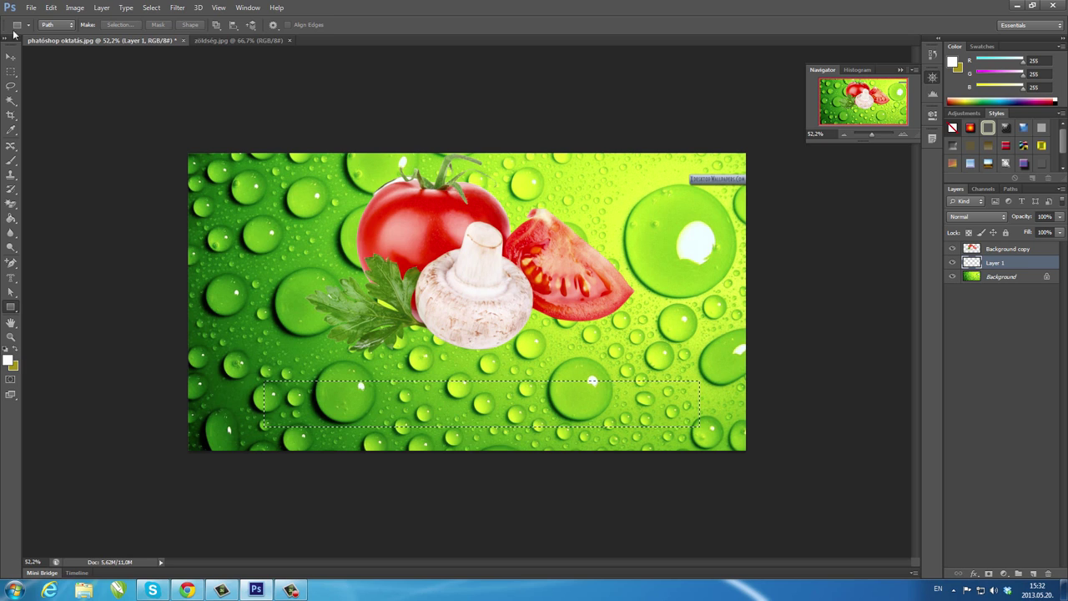
pyautogui.click(72, 25)
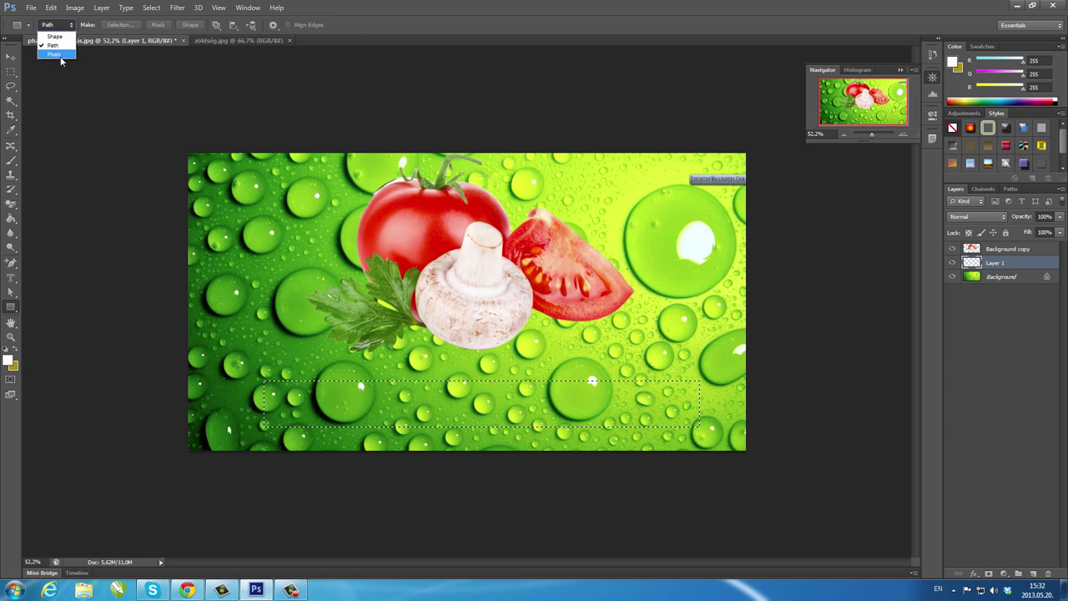
pyautogui.click(60, 55)
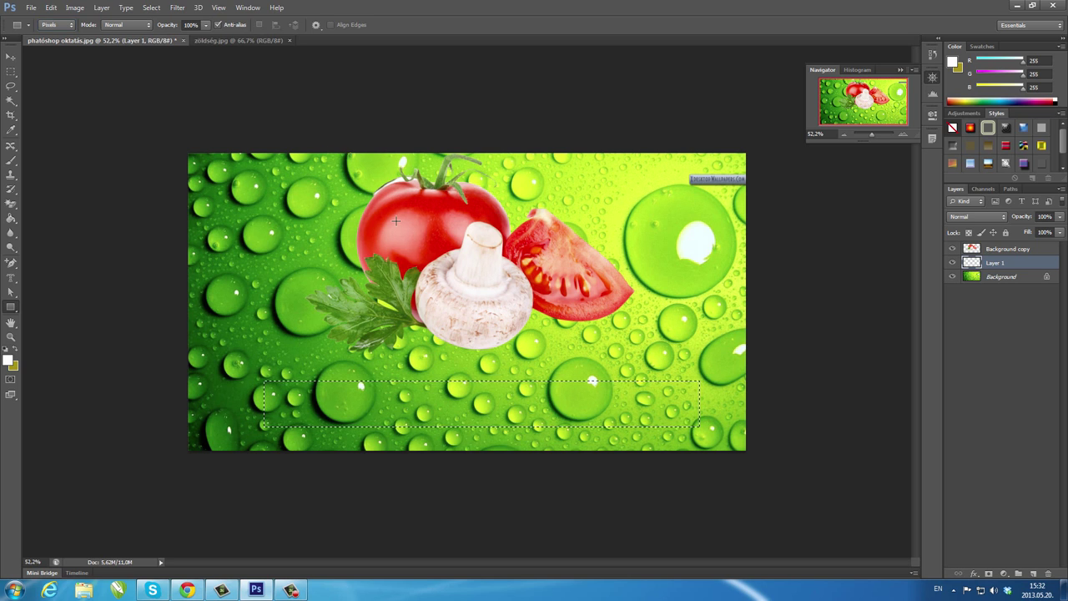
# - Draw a white rectangle, then Step Backward to remove the white strip
pyautogui.moveTo(350, 151)
pyautogui.mouseDown()
pyautogui.moveTo(639, 452)
pyautogui.moveTo(677, 449)
pyautogui.mouseUp()
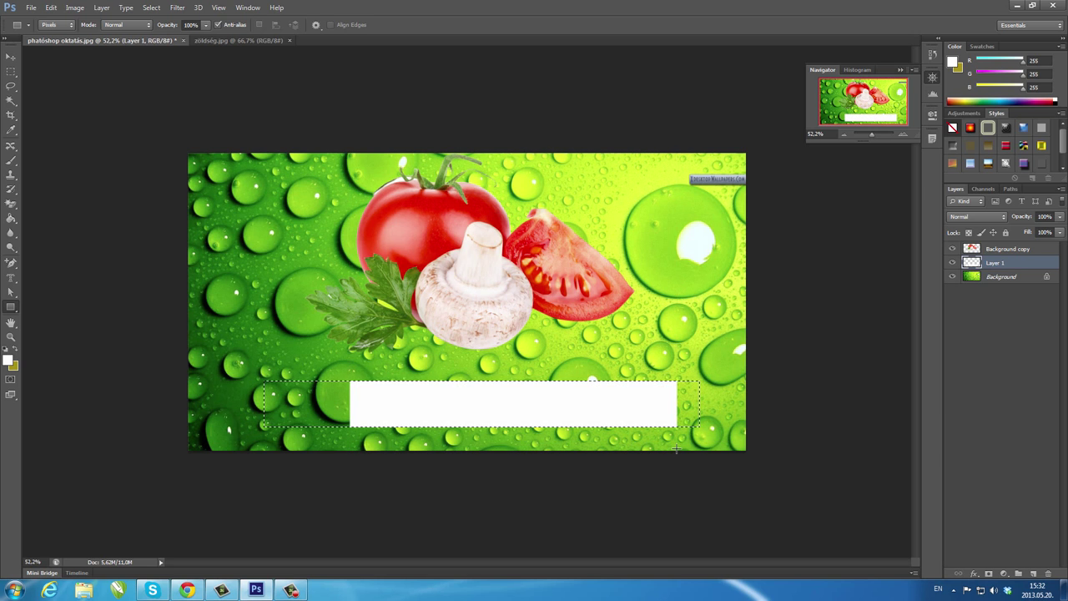
pyautogui.click(51, 7)
pyautogui.click(68, 42)
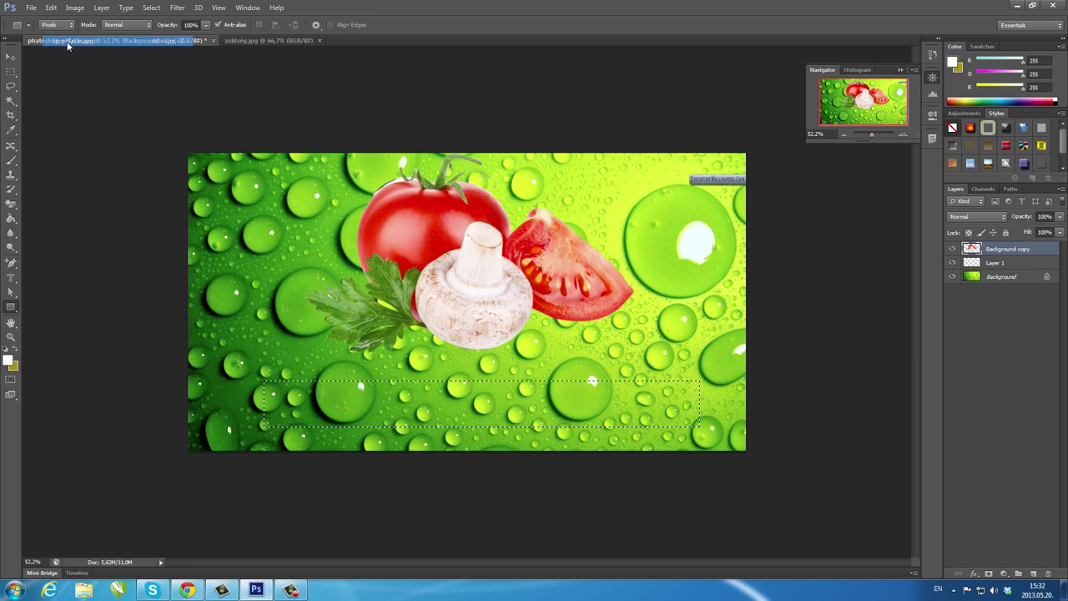
# - Deselect, marquee from the upper middle to the bottom-right corner, and fill it white
pyautogui.click(151, 7)
pyautogui.click(155, 30)
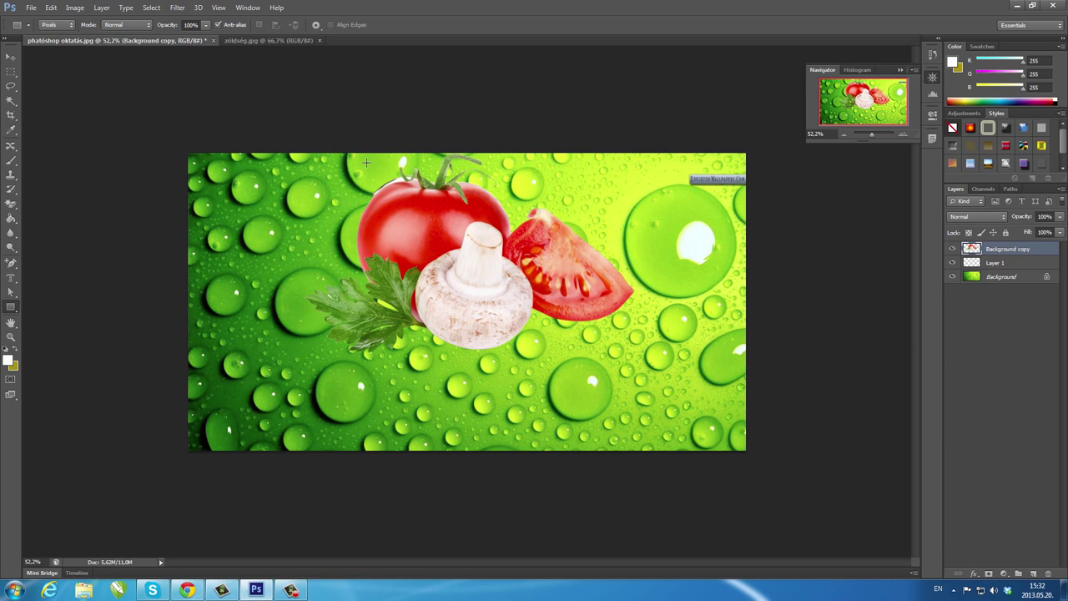
pyautogui.moveTo(352, 218); pyautogui.dragTo(702, 448)
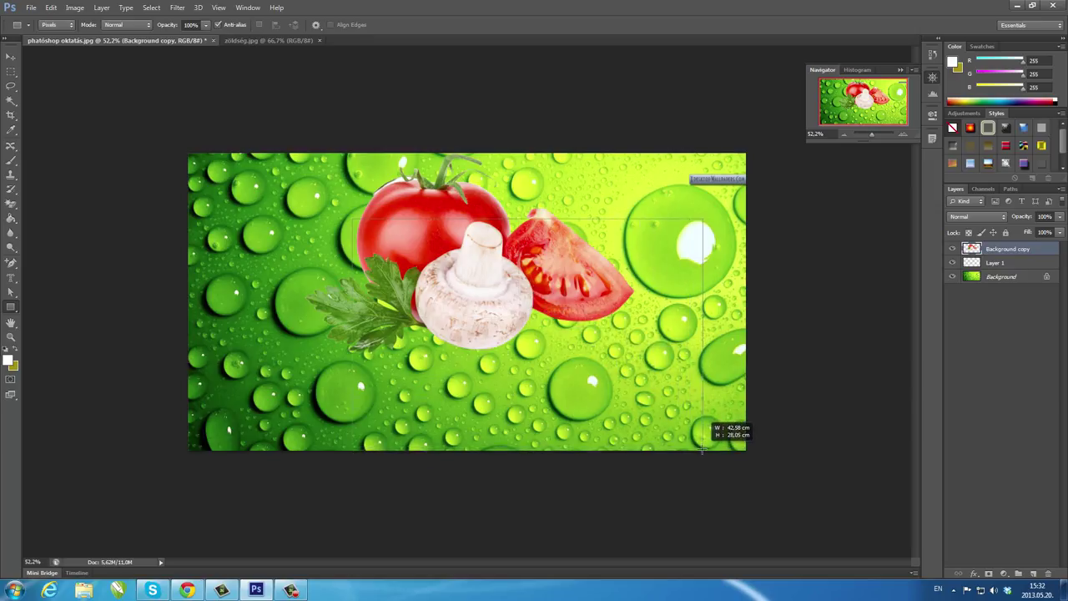
pyautogui.moveTo(702, 448); pyautogui.dragTo(701, 450)
pyautogui.hotkey('alt', 'BackSpace')
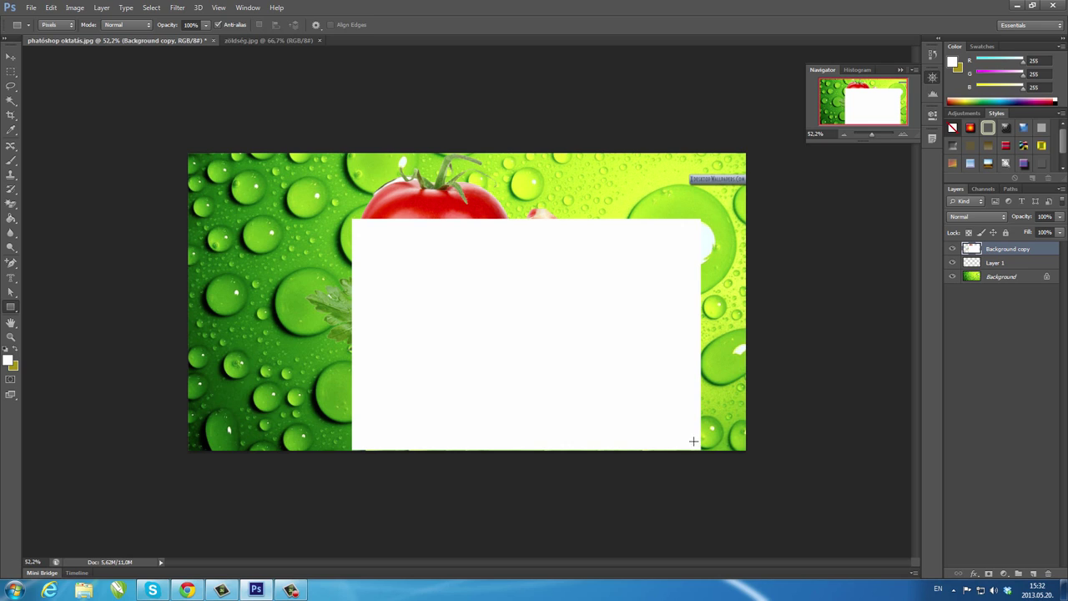
pyautogui.click(12, 59)
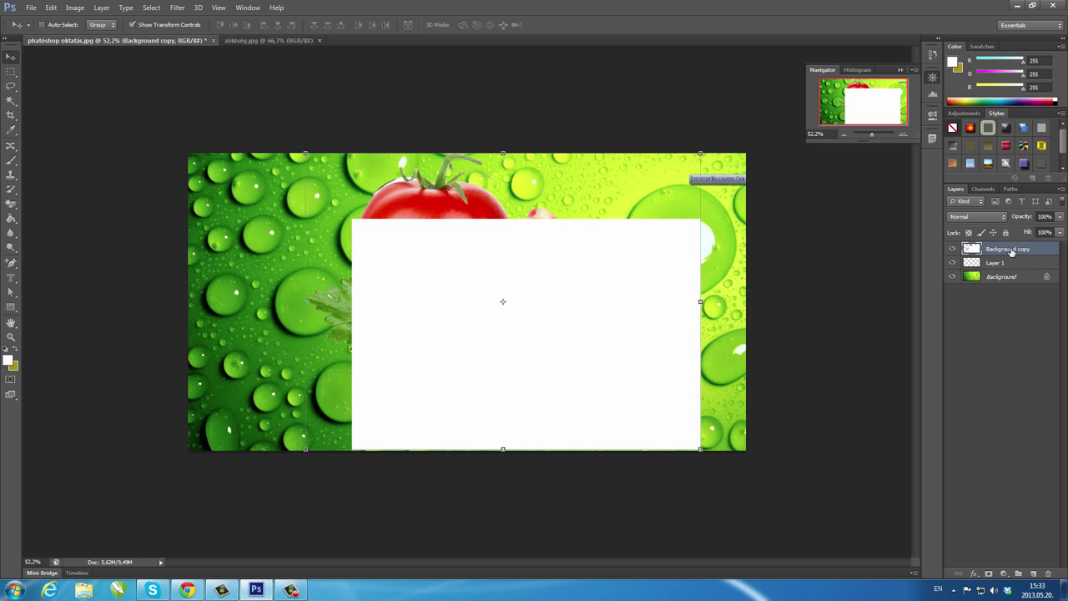
# - Select Layer 1 and turn on CMYK Proof Colors with Ctrl+Y
pyautogui.click(1001, 309)
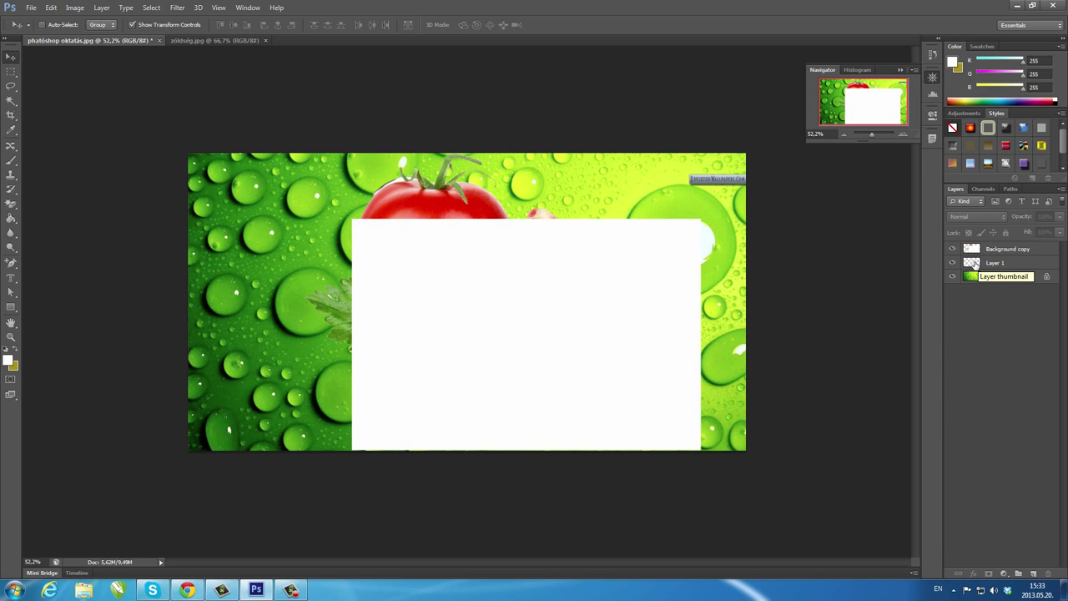
pyautogui.click(973, 264)
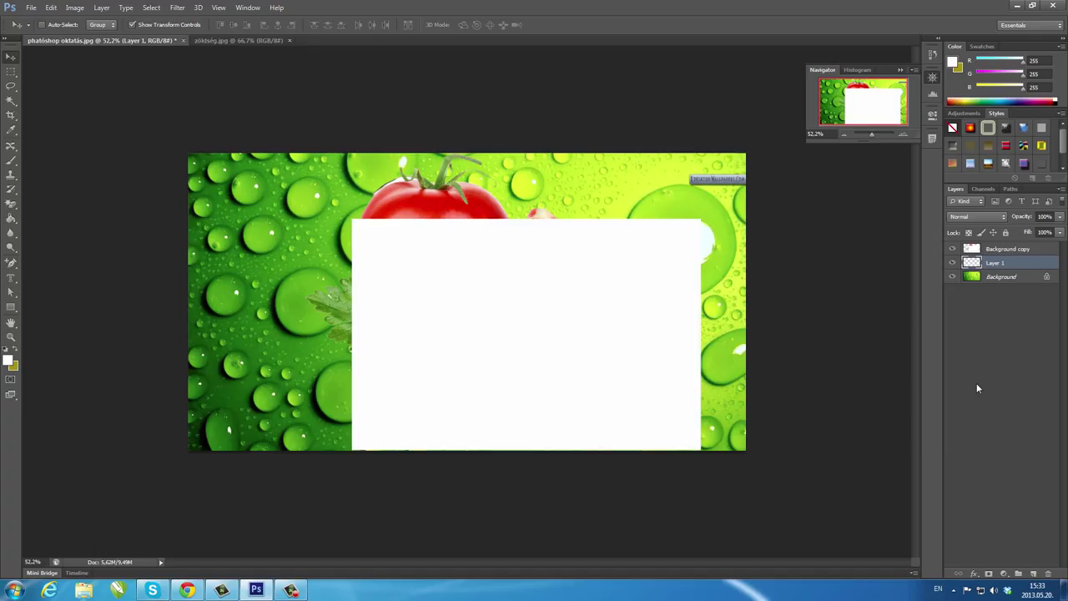
pyautogui.hotkey('ctrl', 'y')
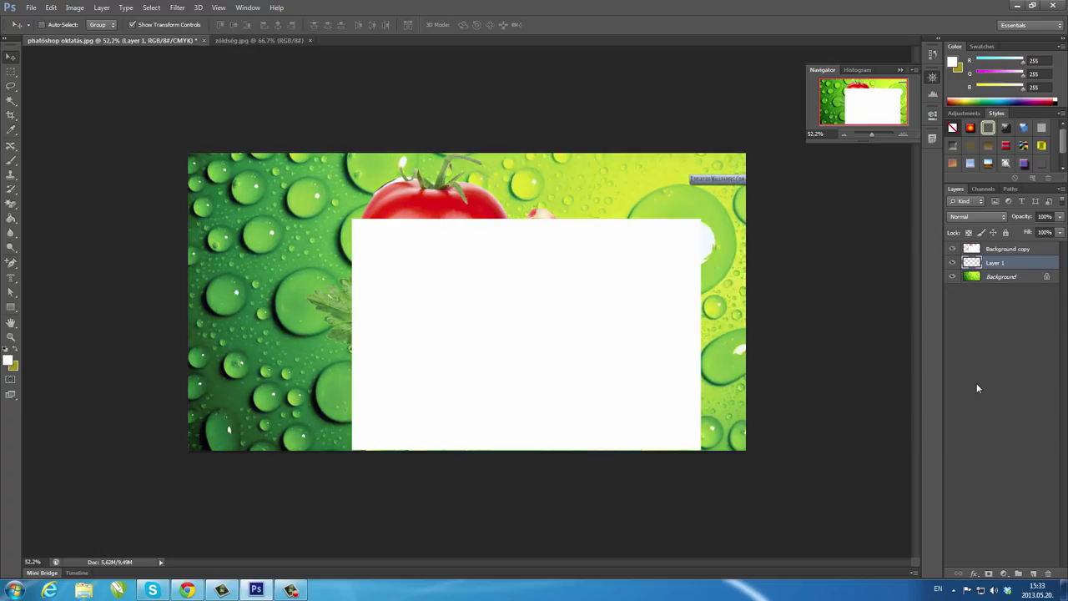
# - Step backward to remove the white fill covering the vegetables
pyautogui.click(52, 9)
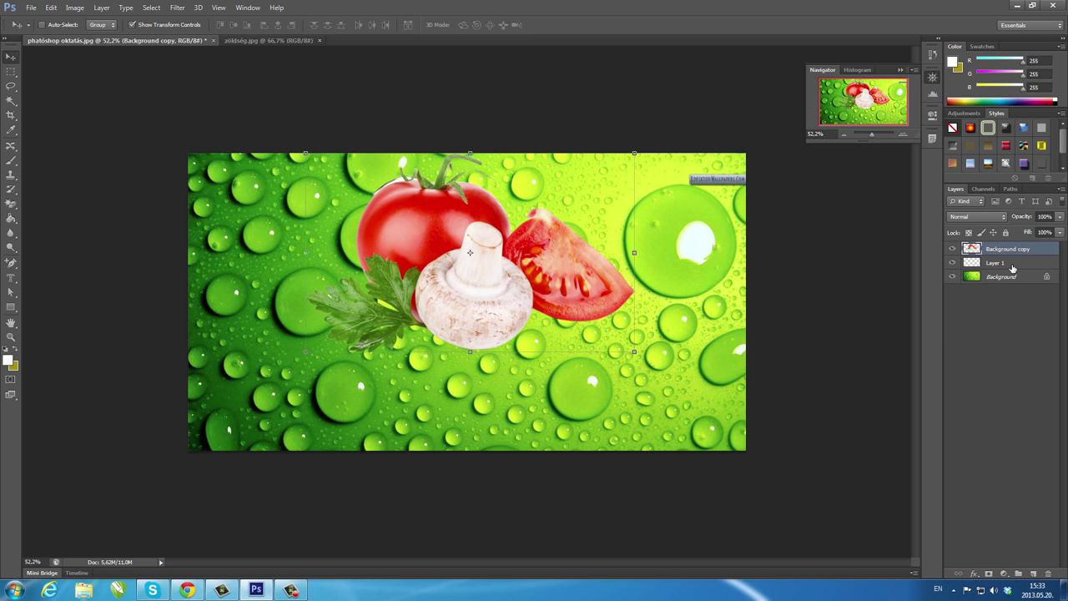
pyautogui.click(1012, 265)
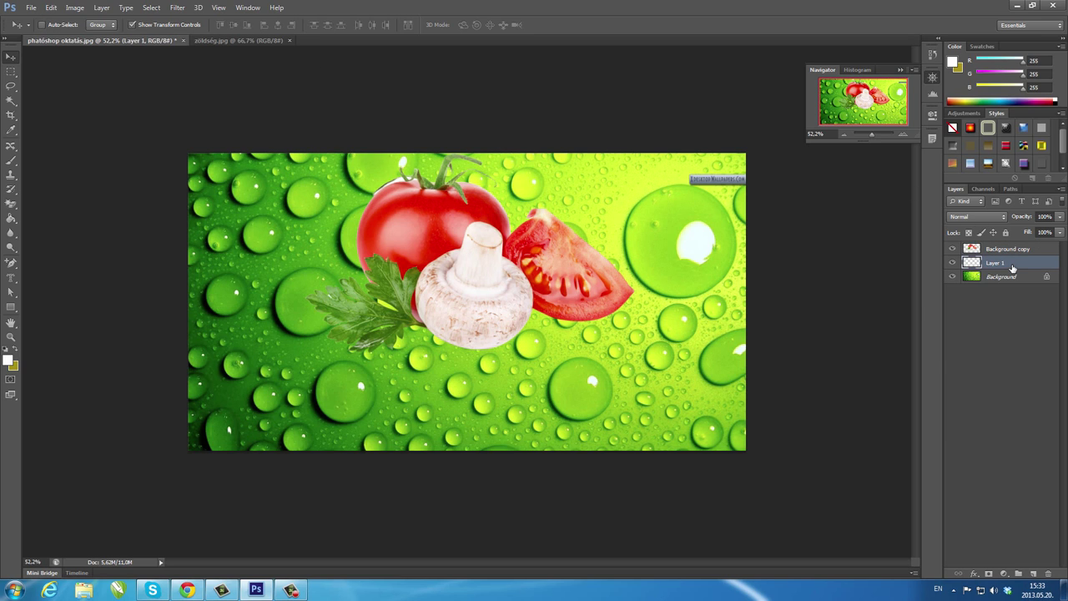
pyautogui.click(11, 100)
pyautogui.click(11, 58)
# - Draw a white rectangle behind the vegetables to the bottom edge, then add Background to the selection
pyautogui.click(11, 307)
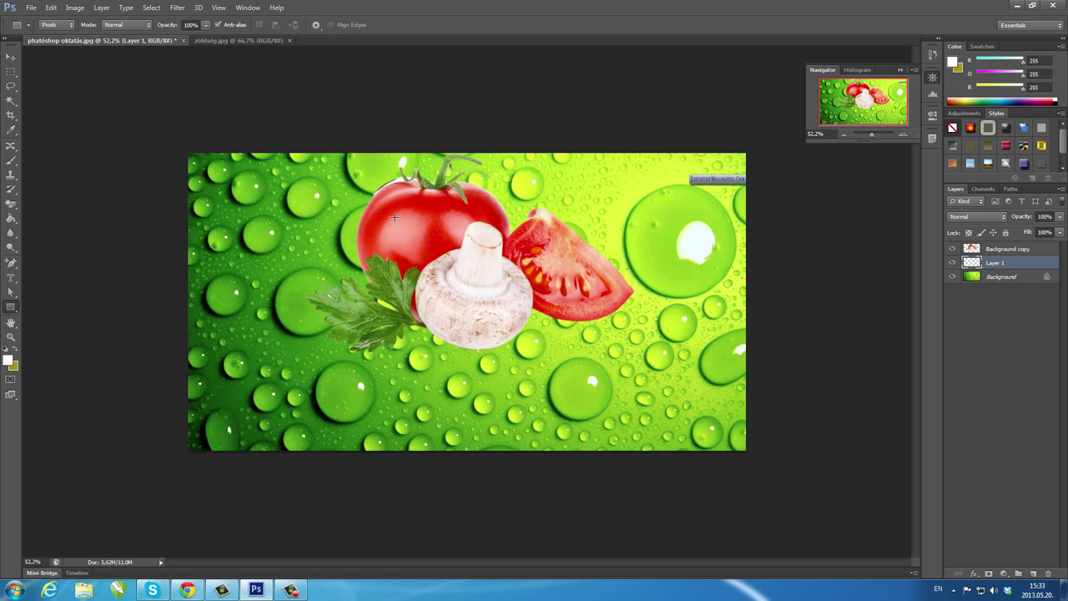
pyautogui.moveTo(364, 222); pyautogui.dragTo(714, 451)
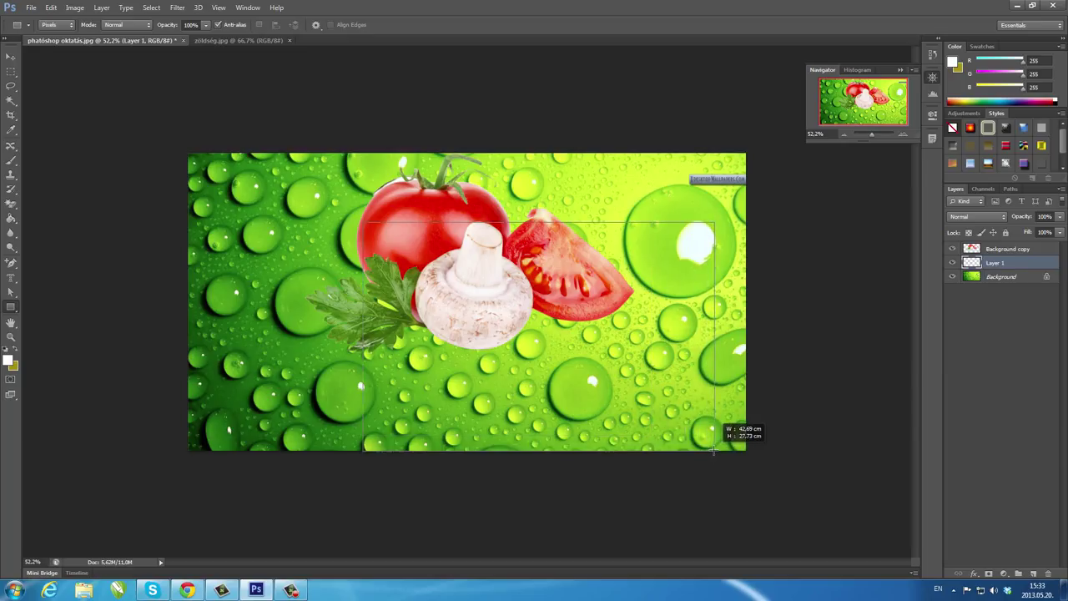
pyautogui.moveTo(714, 450); pyautogui.dragTo(719, 449)
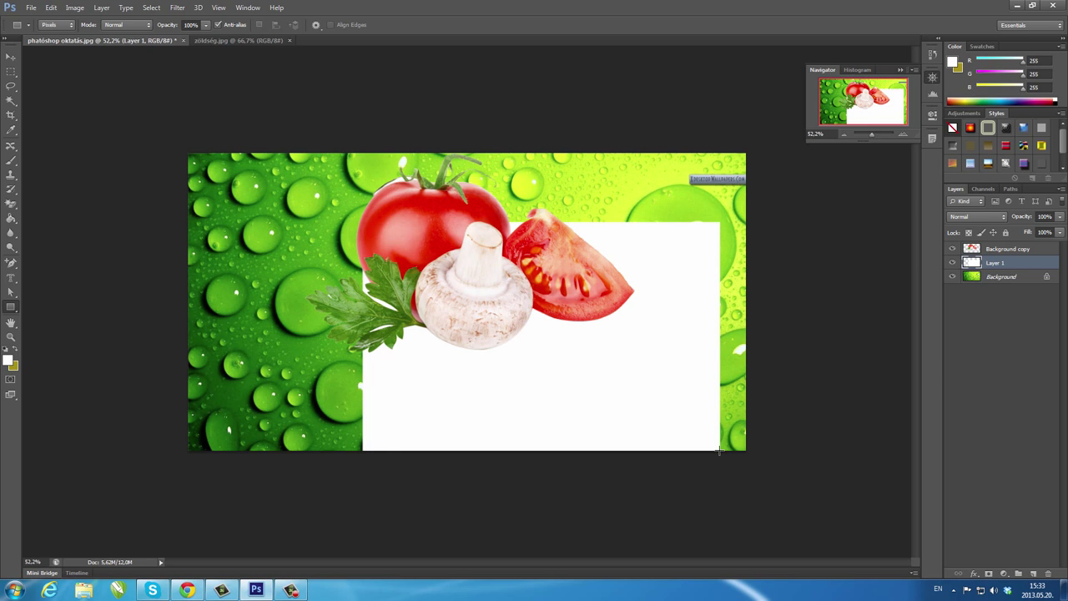
pyautogui.keyDown('shift'); pyautogui.click(1005, 278); pyautogui.keyUp('shift')
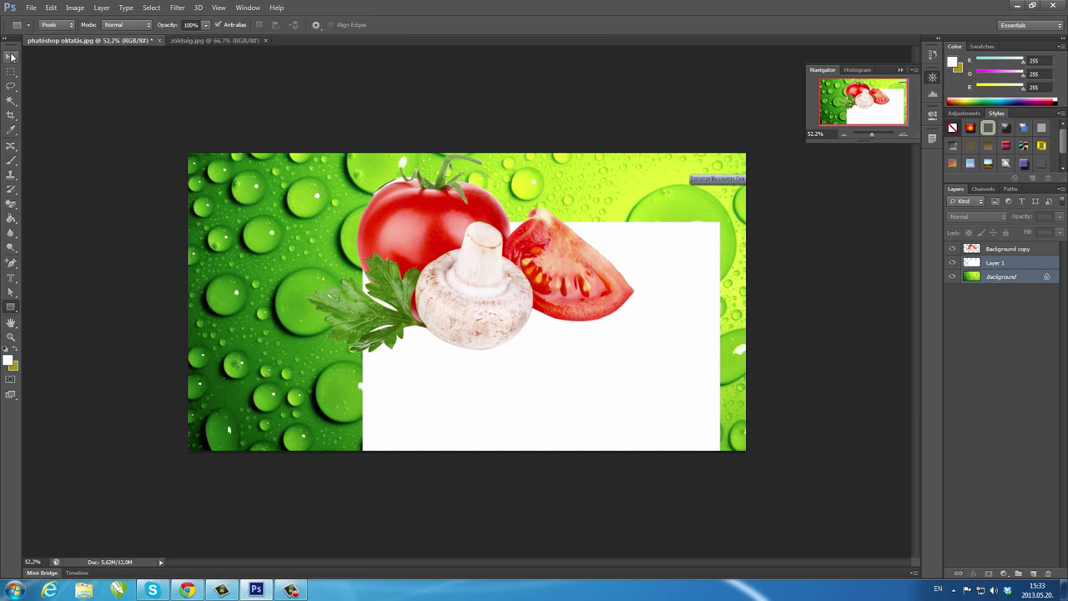
# - Try each align button, finishing with Align right edges for the white panel
pyautogui.click(11, 56)
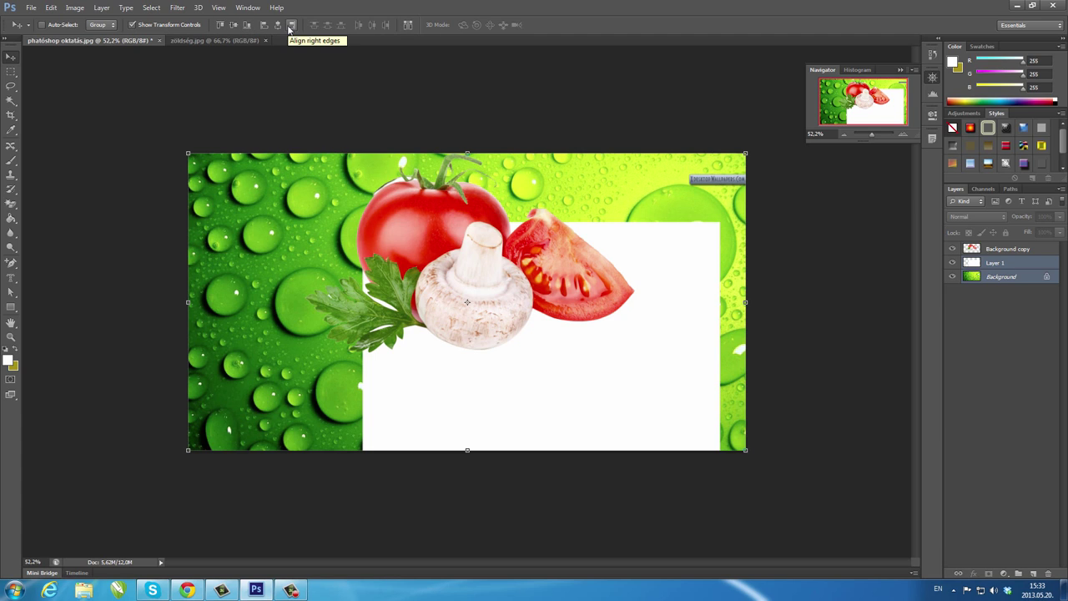
pyautogui.click(221, 27)
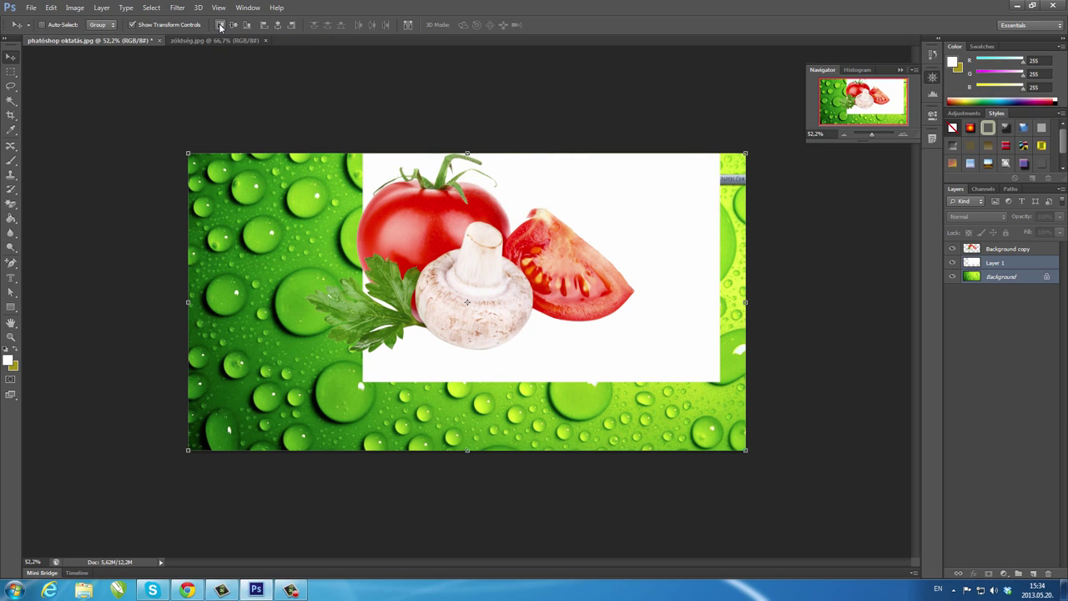
pyautogui.click(232, 26)
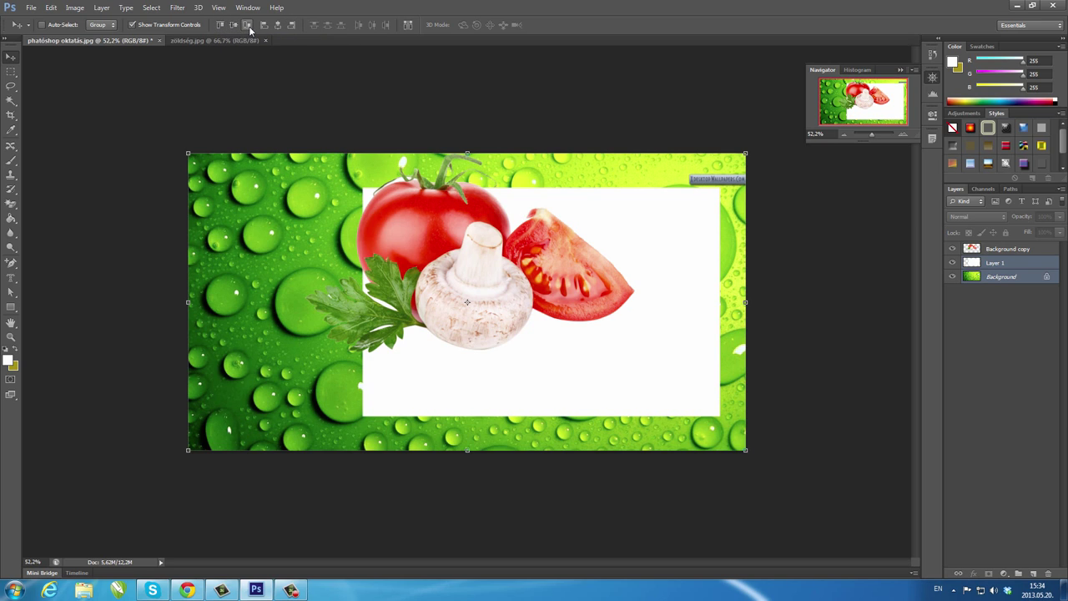
pyautogui.click(247, 25)
pyautogui.click(265, 25)
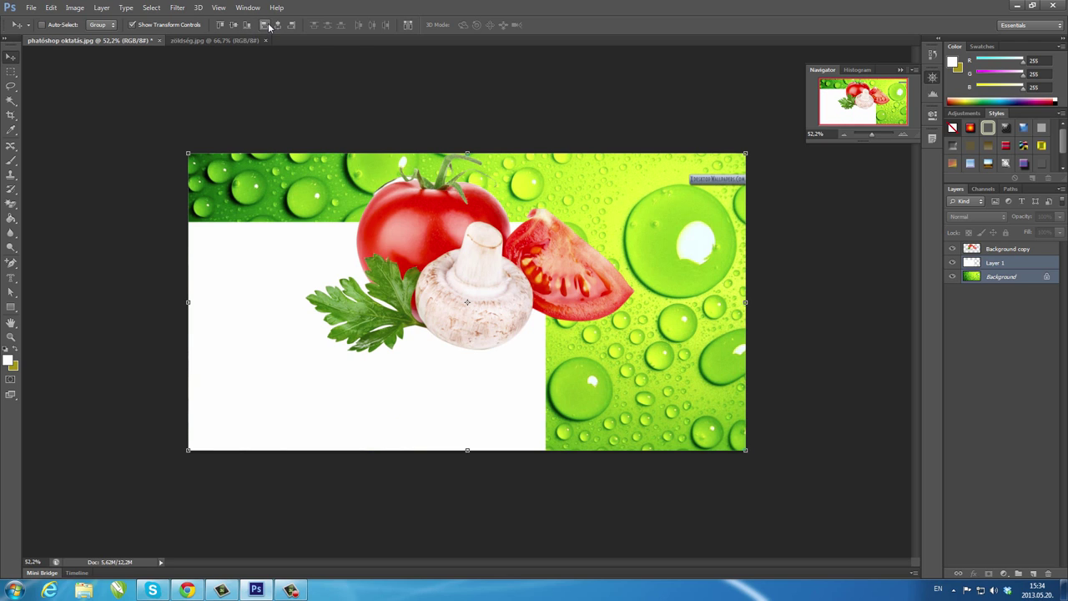
pyautogui.click(279, 26)
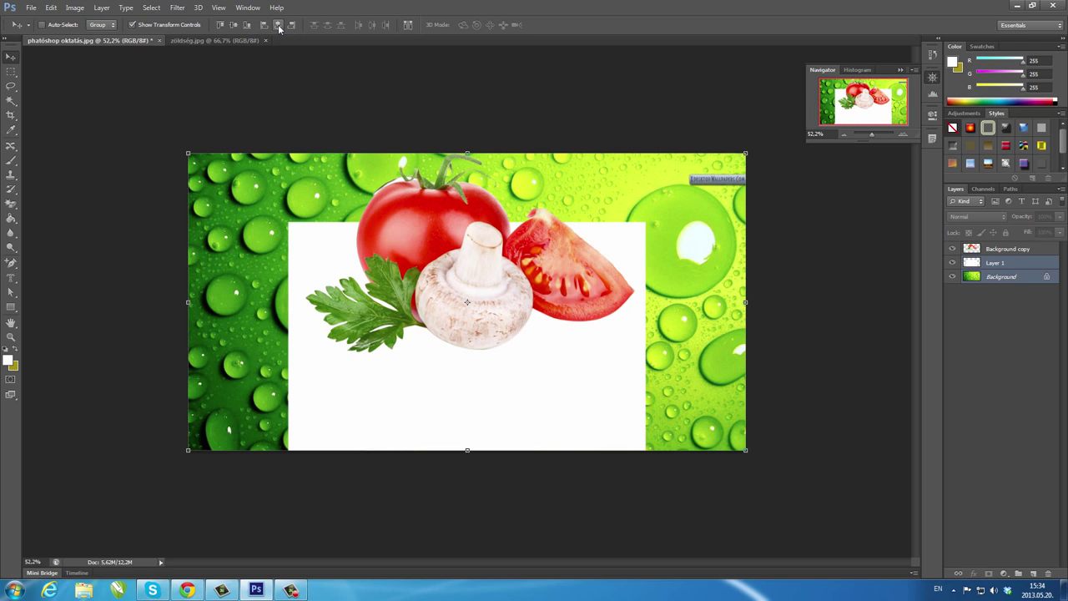
pyautogui.click(292, 25)
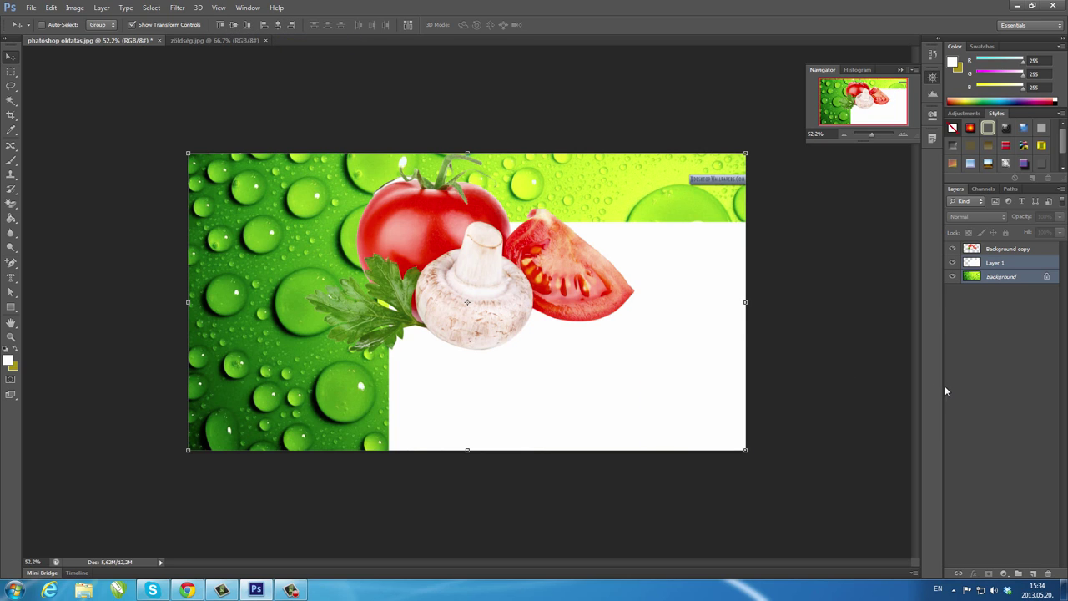
# - Dismiss the no-layers-selected error and reselect Layer 1 with the white panel
pyautogui.click(991, 407)
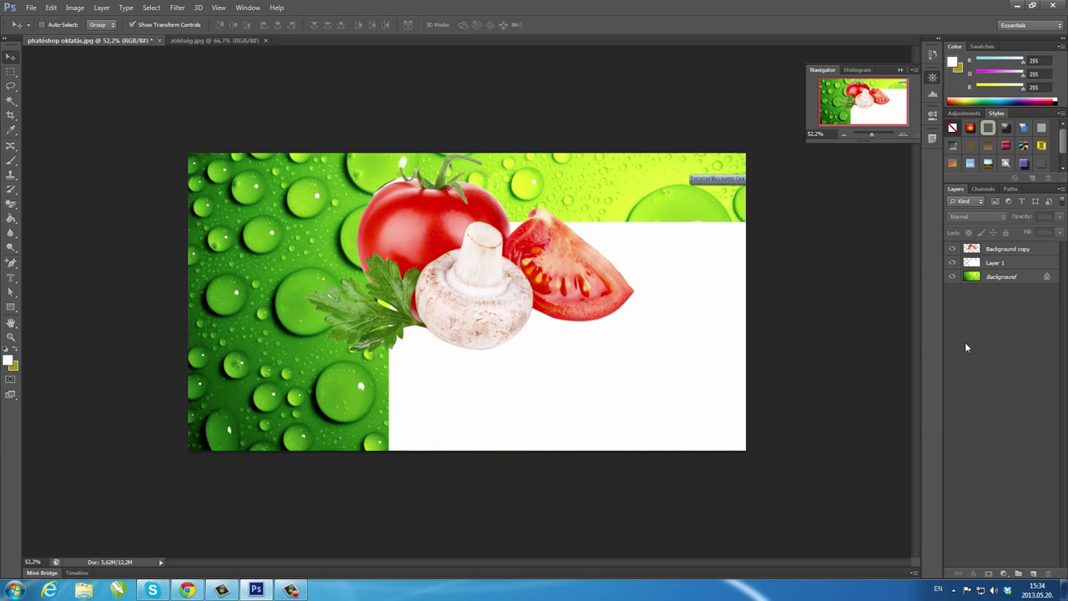
pyautogui.click(640, 388)
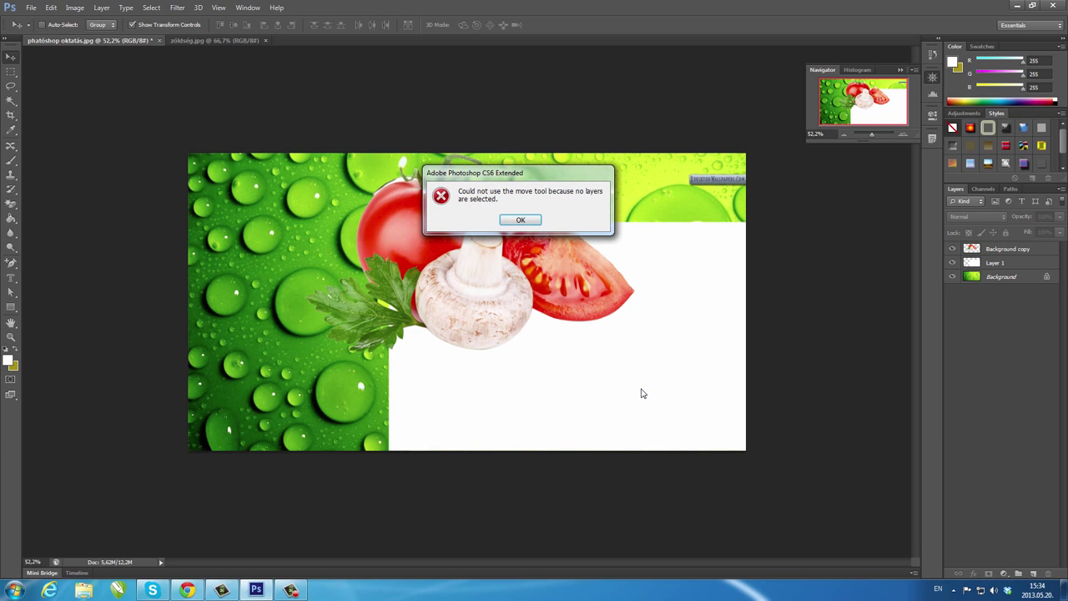
pyautogui.click(518, 220)
pyautogui.click(1001, 264)
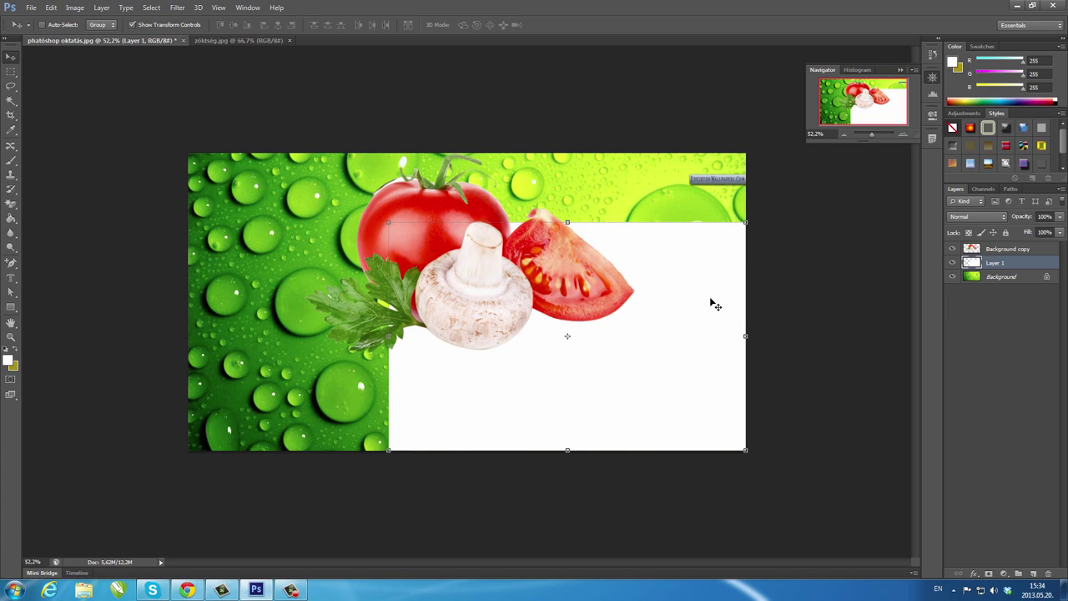
# - Drag the white panel (Layer 1) left toward the centre and lower its opacity to 62%
pyautogui.moveTo(710, 303)
pyautogui.mouseDown()
pyautogui.moveTo(663, 300)
pyautogui.moveTo(684, 304)
pyautogui.moveTo(664, 252)
pyautogui.moveTo(664, 267)
pyautogui.mouseUp()
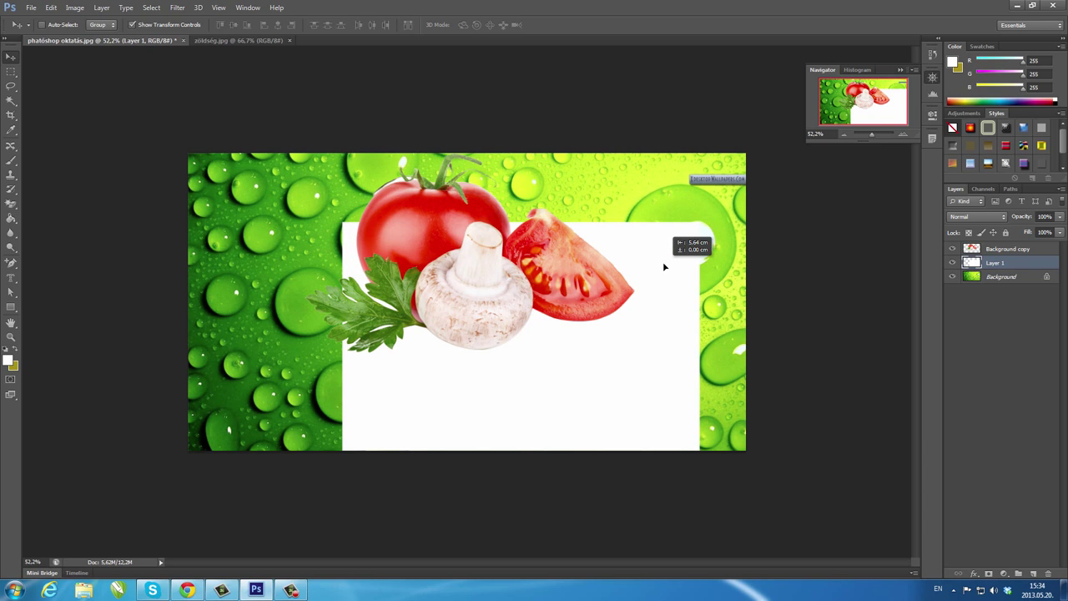
pyautogui.moveTo(664, 265); pyautogui.dragTo(664, 265)
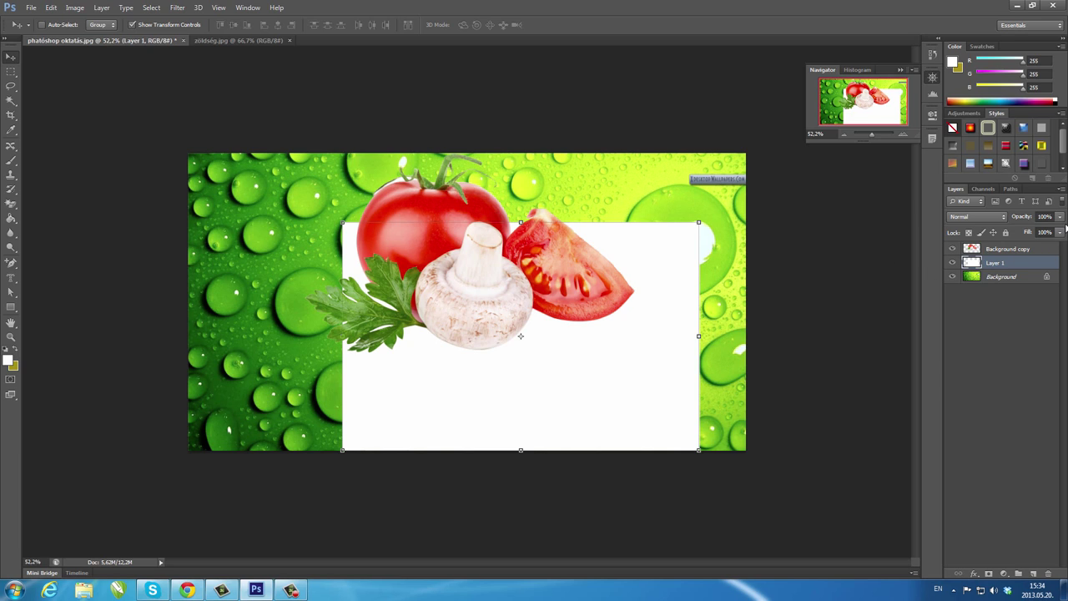
pyautogui.click(1059, 217)
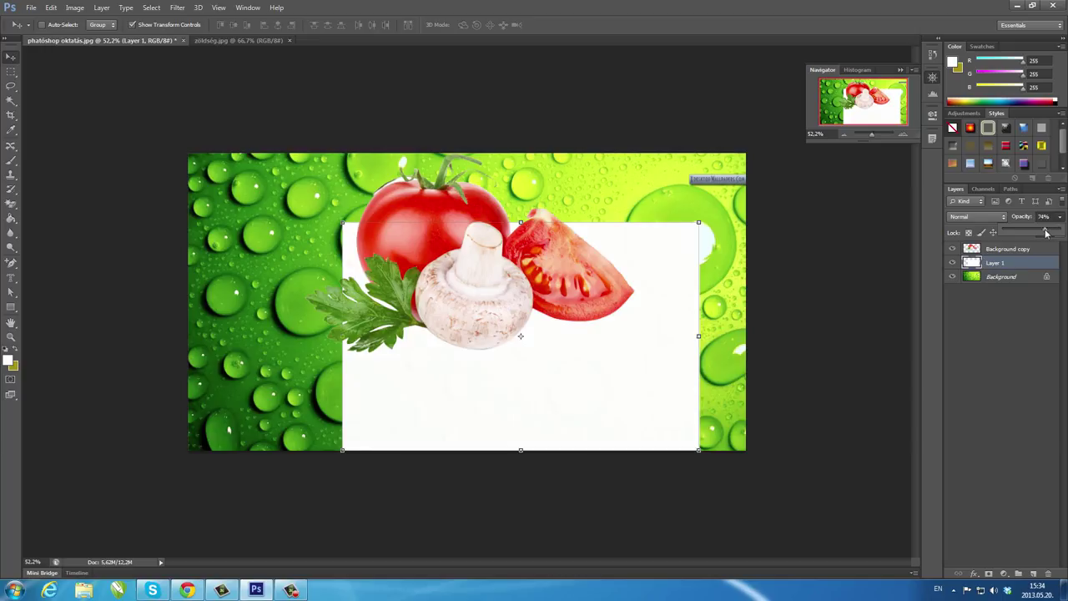
pyautogui.moveTo(1058, 232); pyautogui.dragTo(1039, 233)
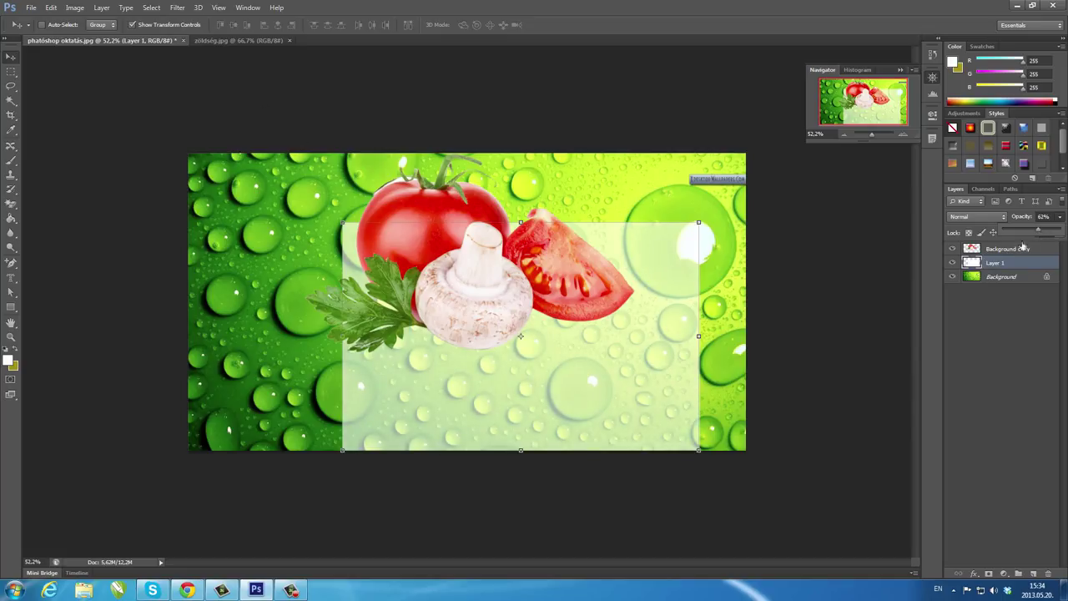
# - Nudge the vegetables right and down, then align them horizontally centred with the Layer 1 panel
pyautogui.click(1022, 251)
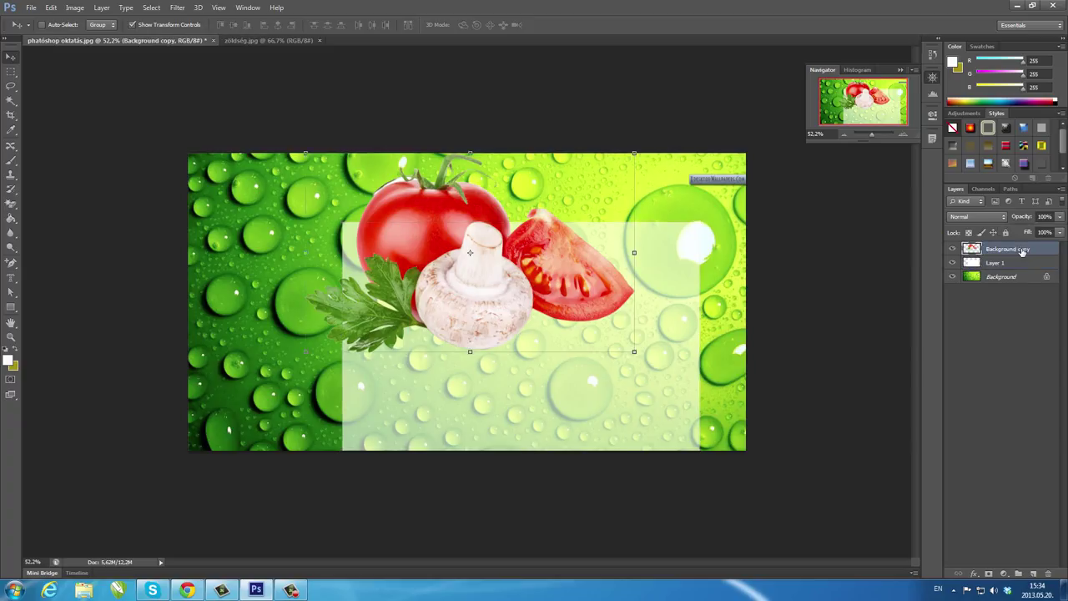
pyautogui.moveTo(410, 210); pyautogui.dragTo(455, 285)
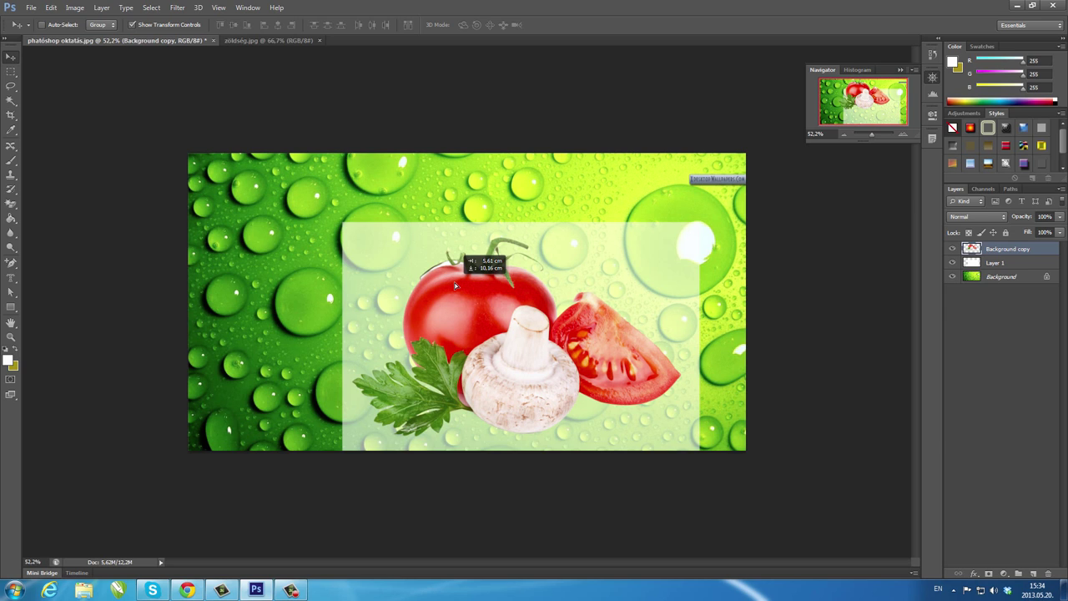
pyautogui.moveTo(454, 285); pyautogui.dragTo(455, 285)
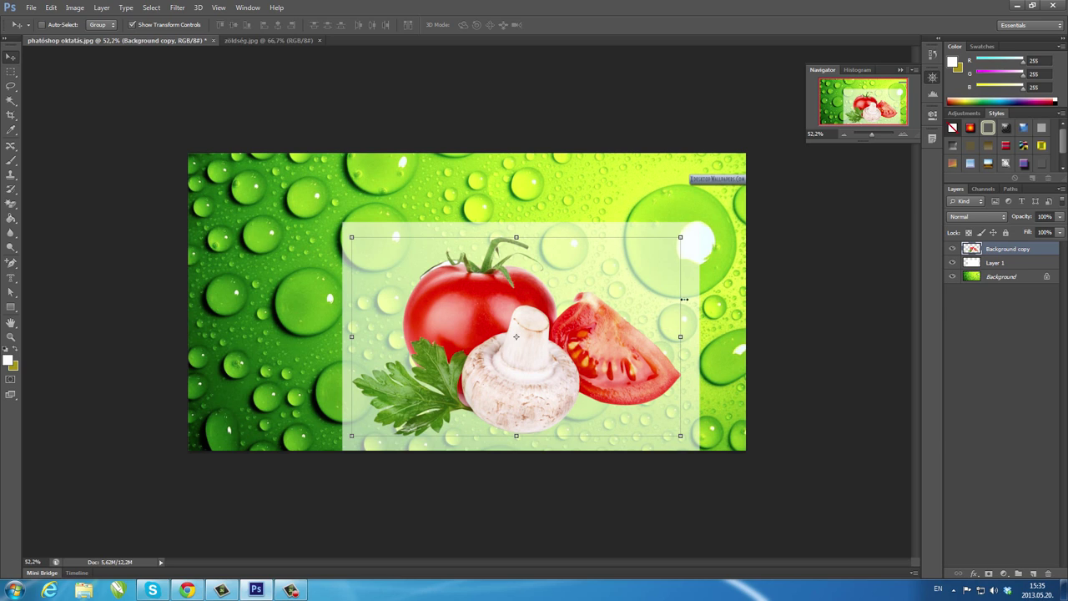
pyautogui.keyDown('shift'); pyautogui.click(991, 265); pyautogui.keyUp('shift')
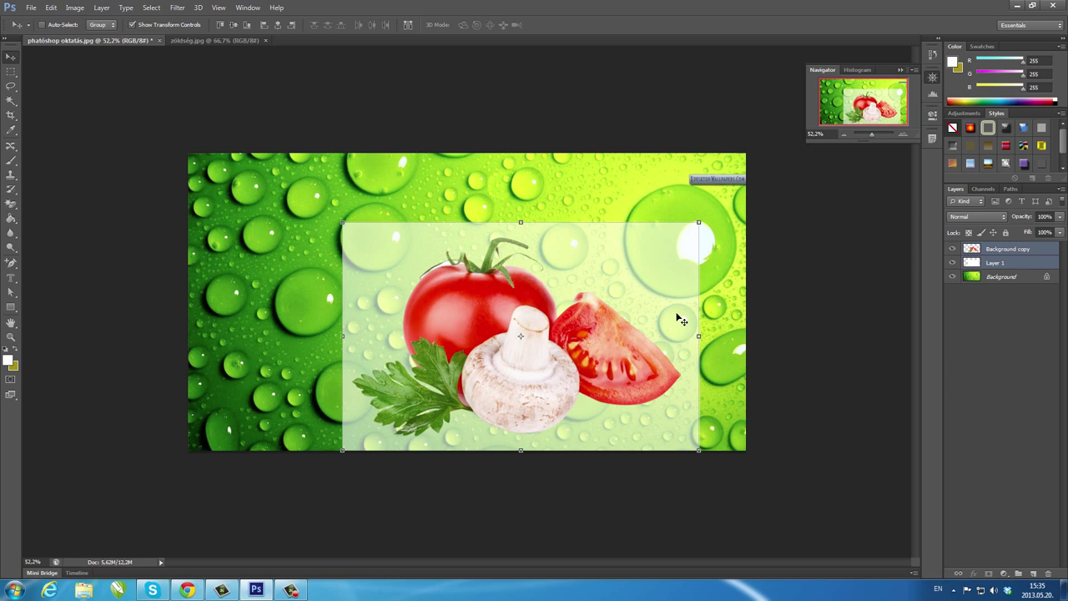
pyautogui.click(278, 25)
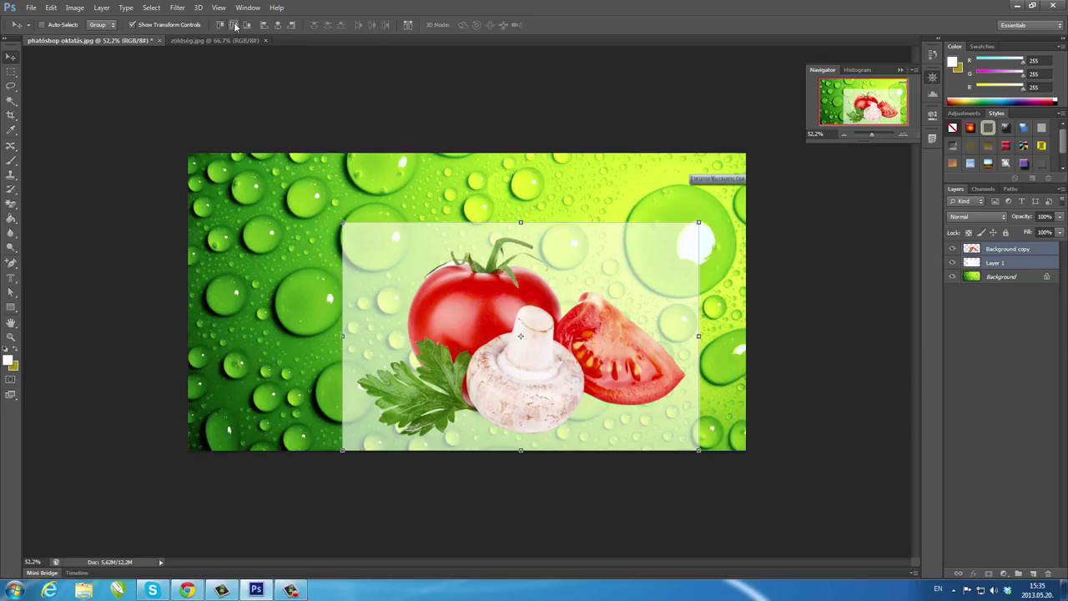
pyautogui.click(988, 280)
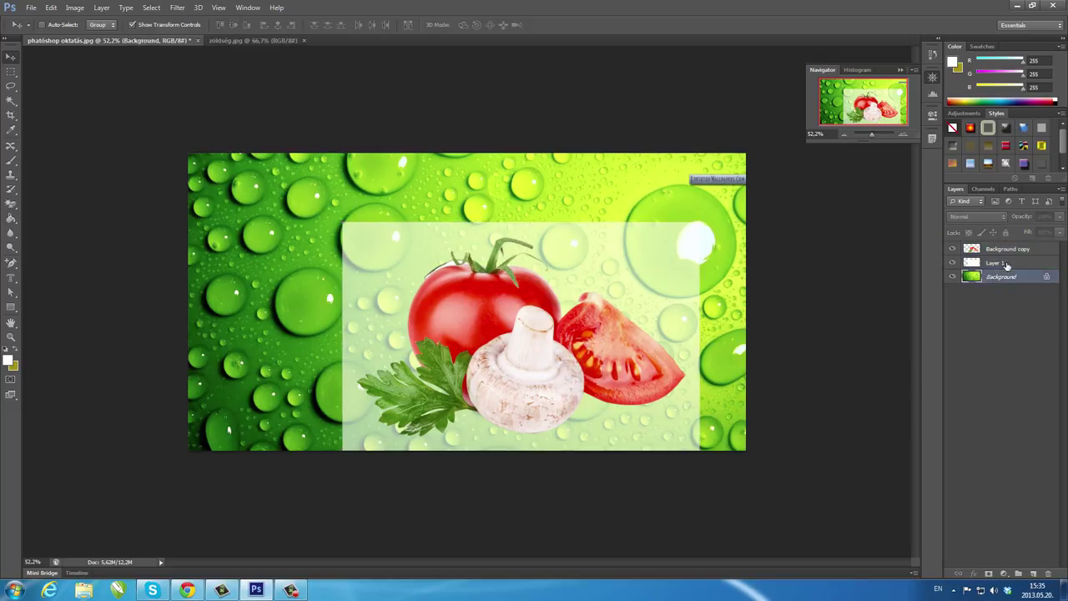
# - Scale the white panel upward and leftward to 109.67% × 118.58% and apply the transform
pyautogui.click(1007, 264)
pyautogui.hotkey('ctrl', 't')
pyautogui.moveTo(521, 224); pyautogui.dragTo(521, 194)
pyautogui.moveTo(344, 197); pyautogui.dragTo(309, 181)
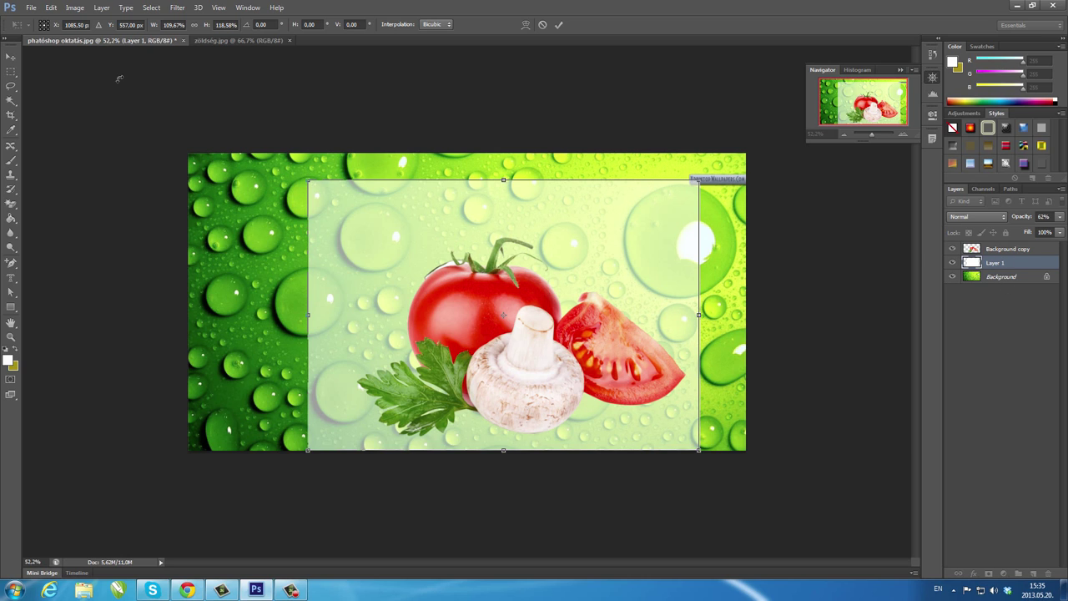
pyautogui.click(9, 60)
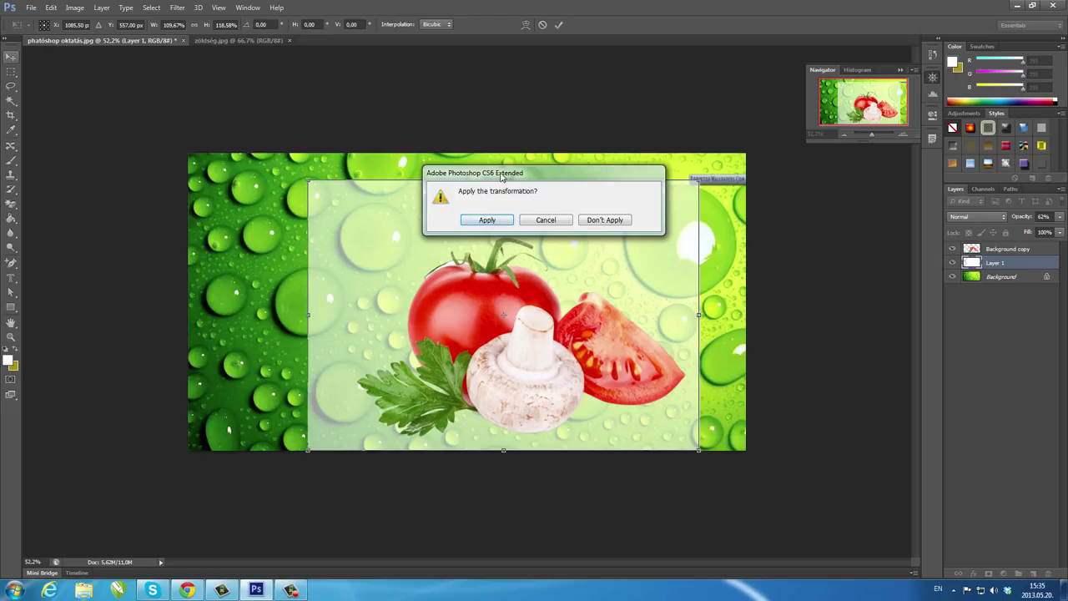
pyautogui.click(489, 220)
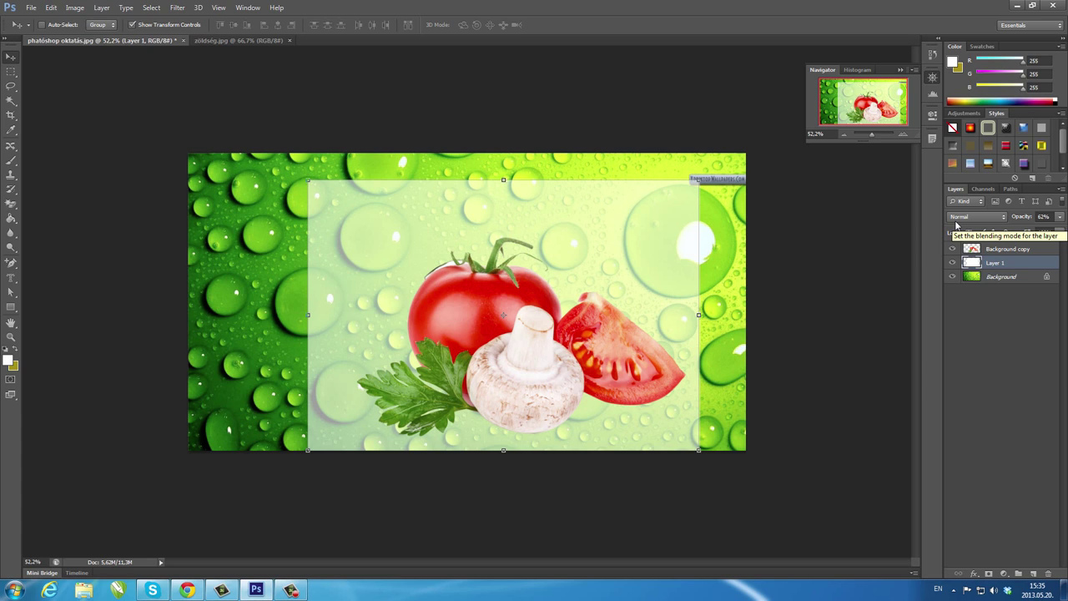
pyautogui.click(997, 277)
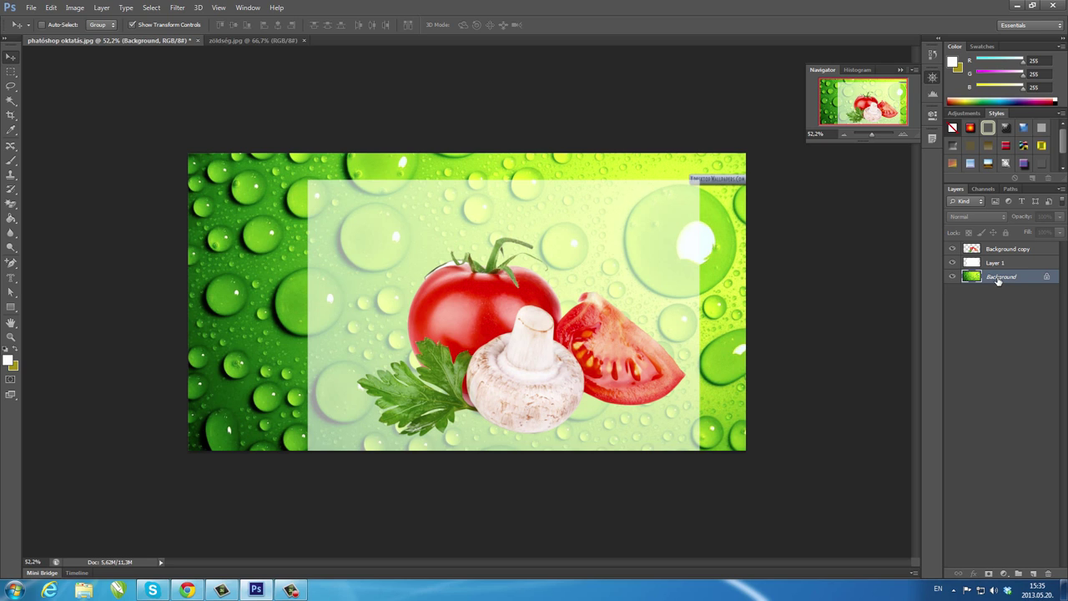
# - Crop the canvas's right strip so the image ends at the white panel's edge
pyautogui.click(11, 114)
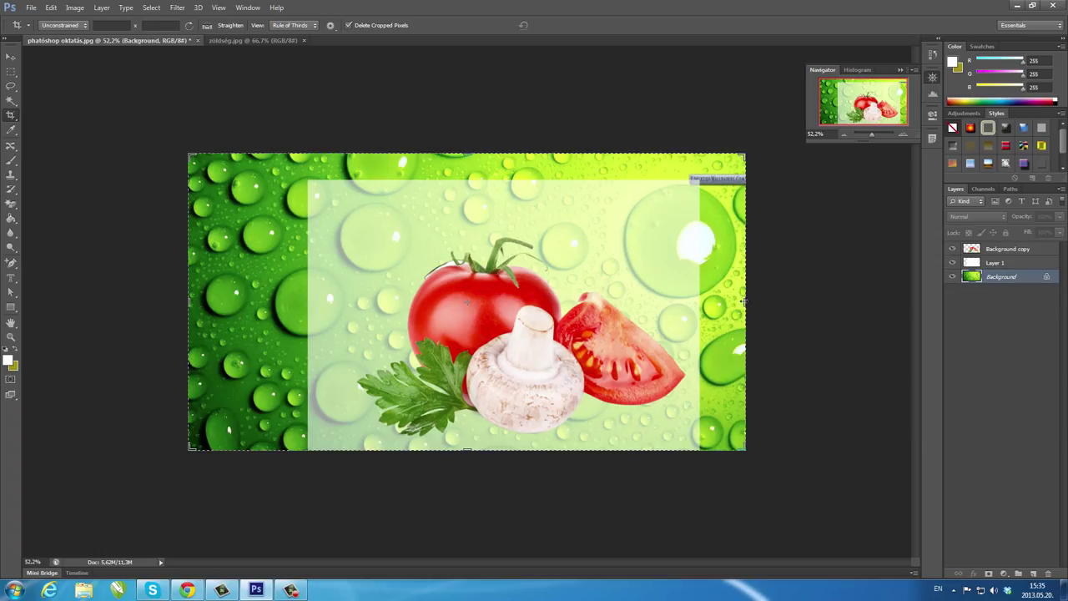
pyautogui.moveTo(744, 301); pyautogui.dragTo(713, 300)
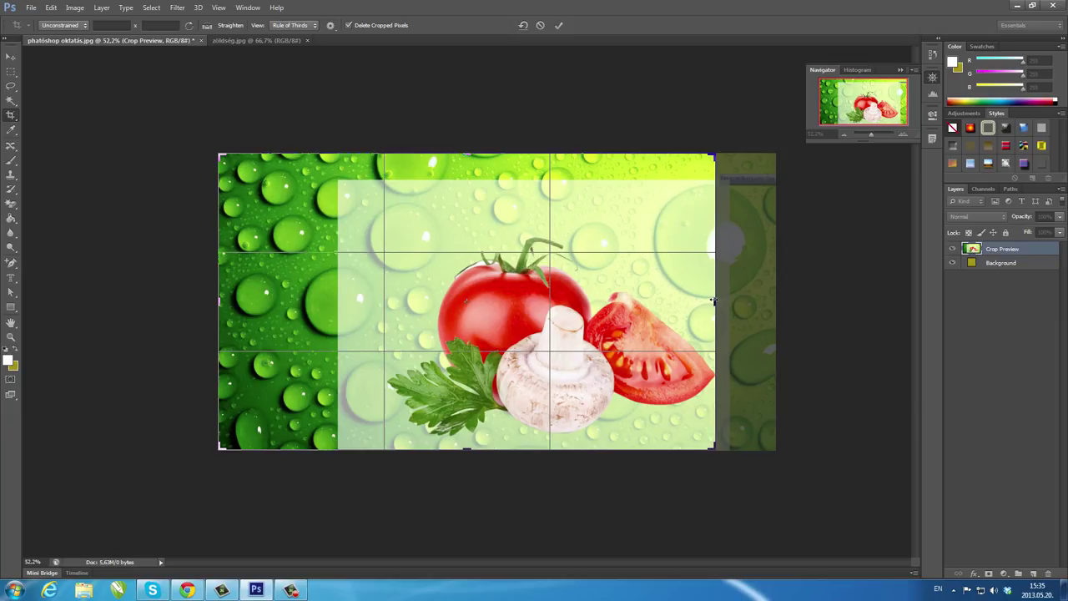
pyautogui.press('Return')
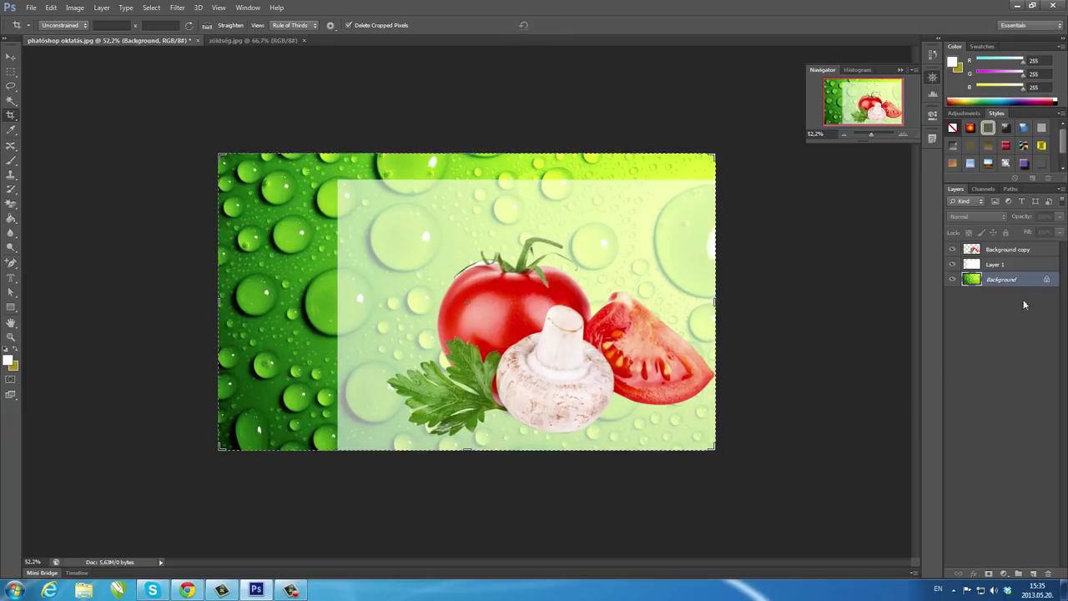
pyautogui.click(1003, 251)
pyautogui.click(1001, 265)
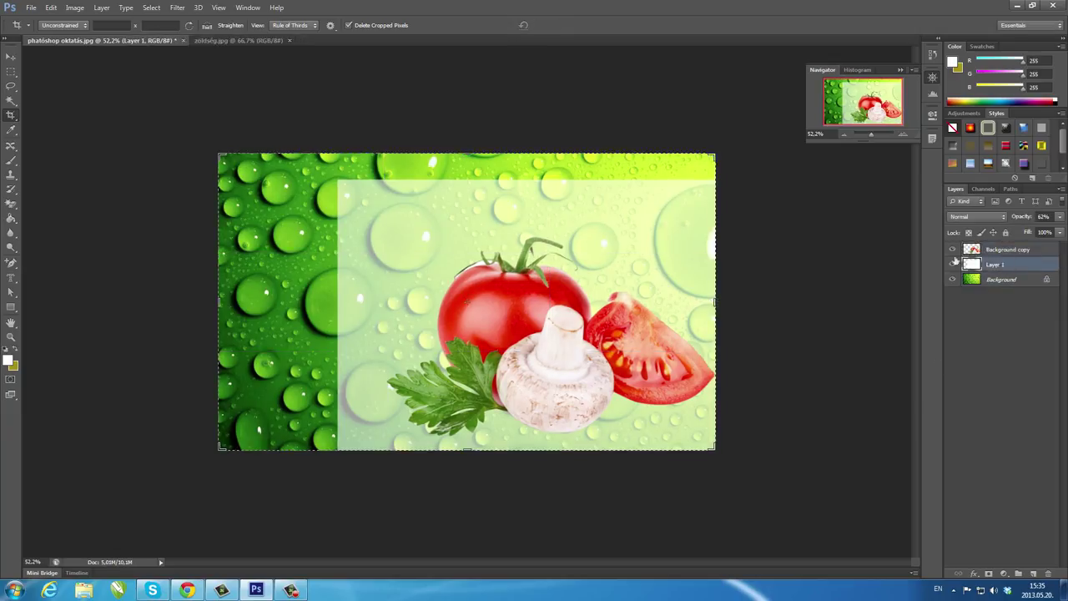
pyautogui.click(11, 55)
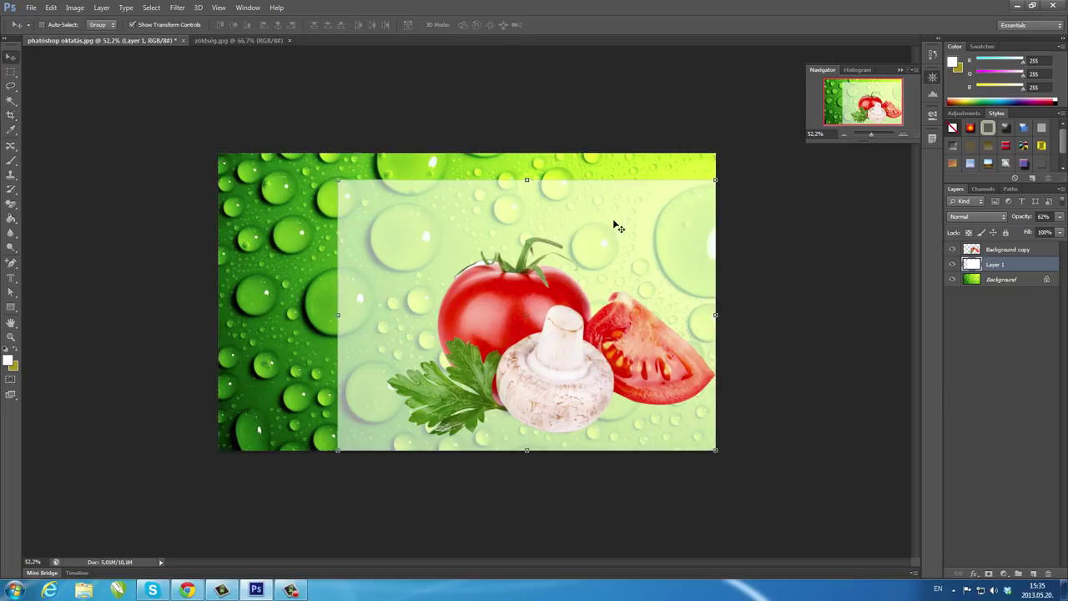
# - Shift the white panel slightly left, checking its blending options without changes
pyautogui.moveTo(632, 225); pyautogui.dragTo(610, 229)
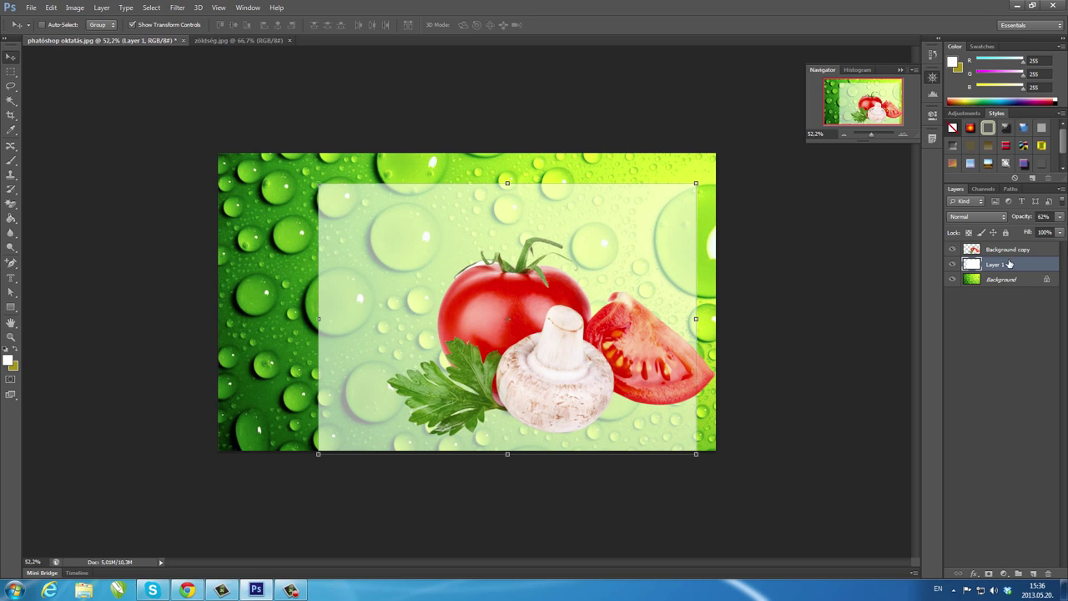
pyautogui.click(1006, 251)
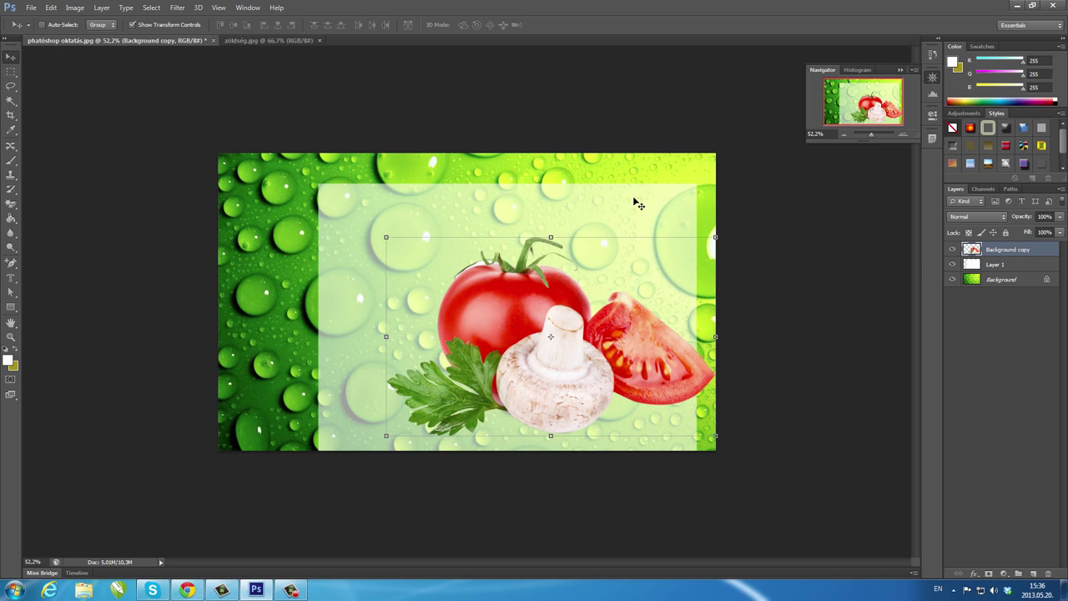
pyautogui.doubleClick(1014, 266)
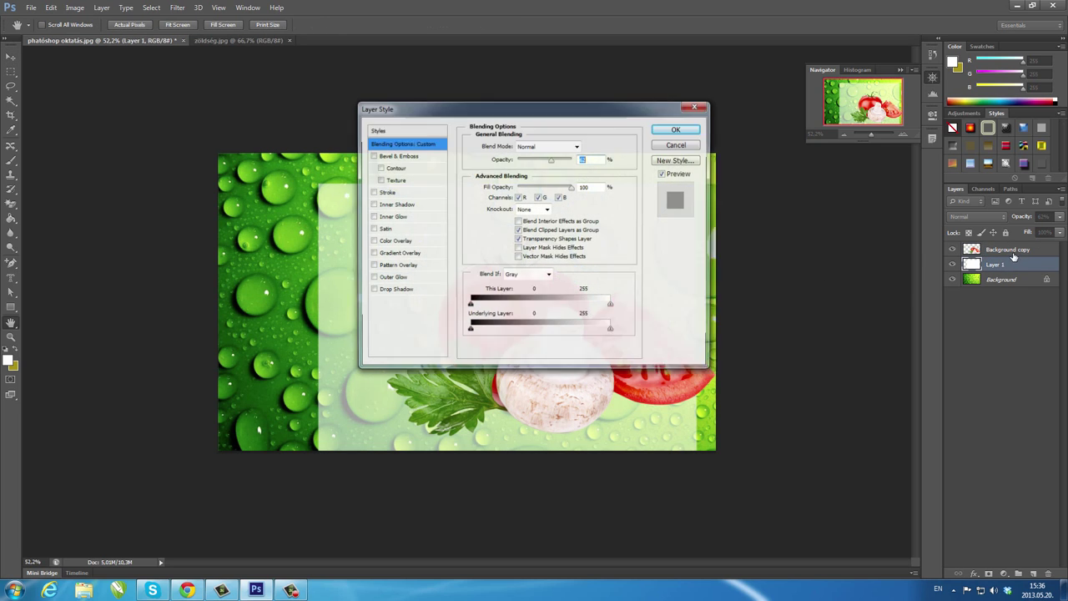
pyautogui.click(693, 107)
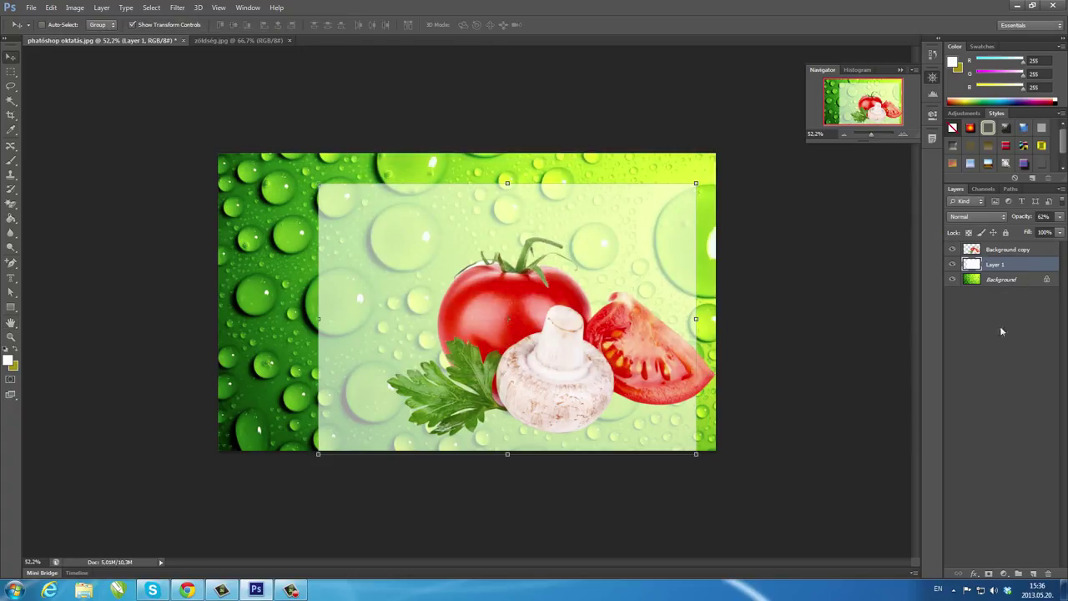
# - Centre the panel and vegetables on each other, then align the panel's bottom with the canvas bottom
pyautogui.keyDown('shift'); pyautogui.click(1014, 252); pyautogui.keyUp('shift')
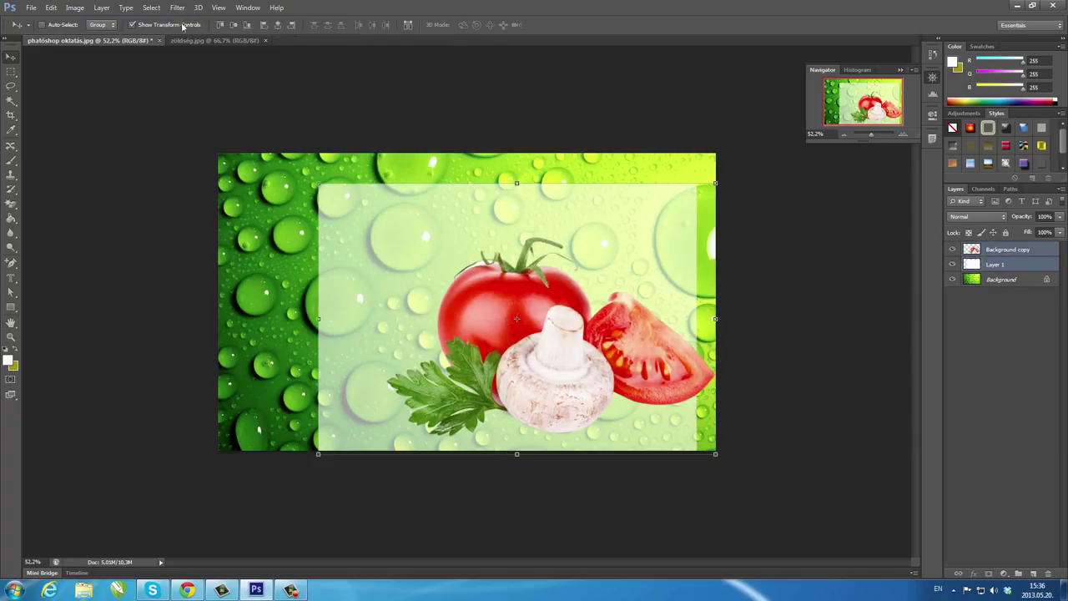
pyautogui.click(277, 24)
pyautogui.click(234, 24)
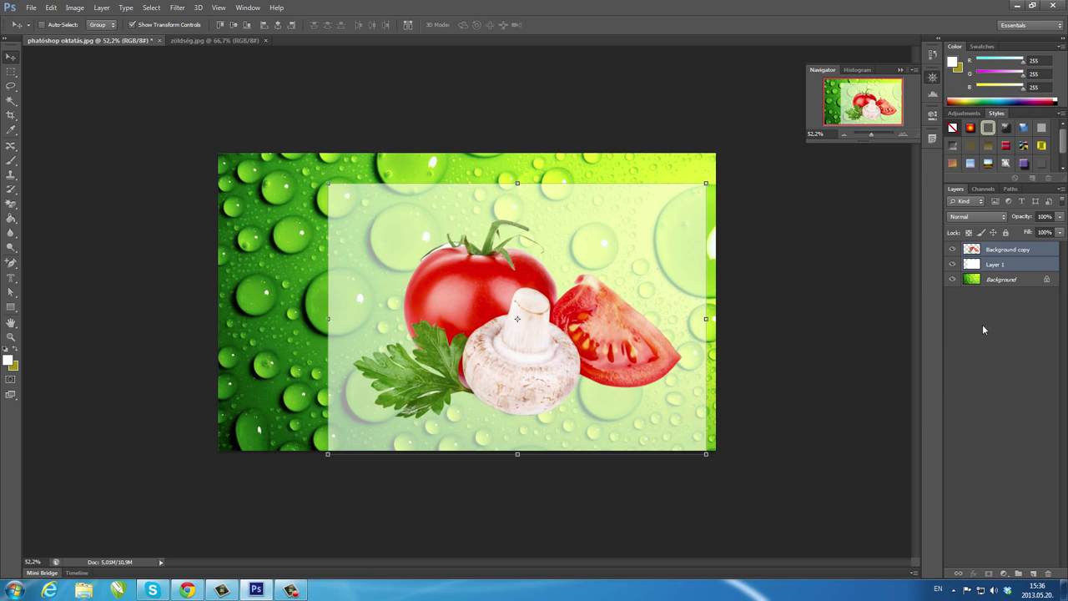
pyautogui.click(989, 280)
pyautogui.click(1004, 270)
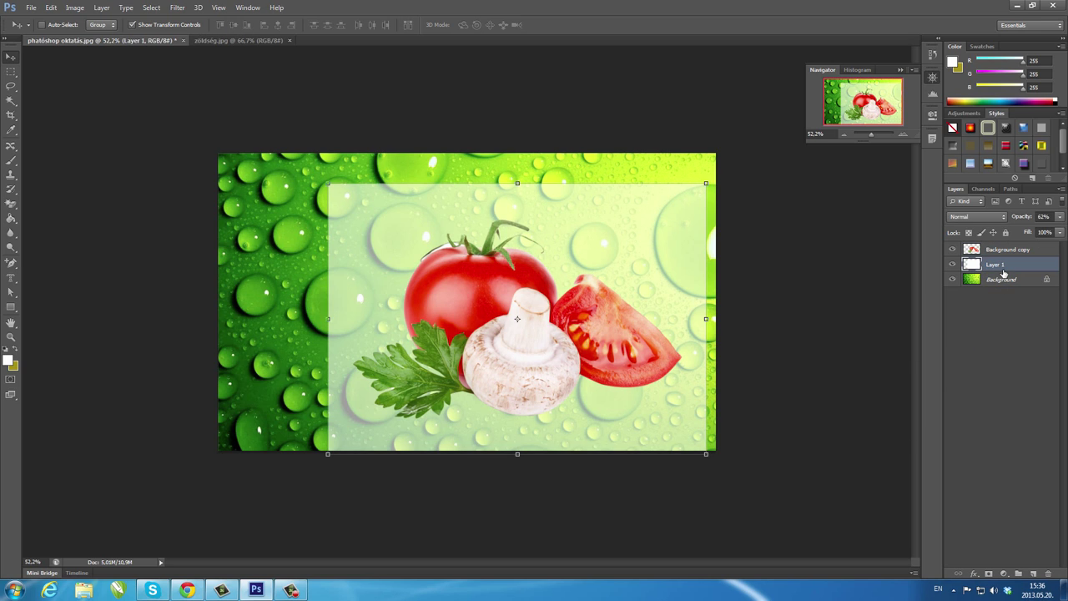
pyautogui.keyDown('ctrl'); pyautogui.click(1006, 281); pyautogui.keyUp('ctrl')
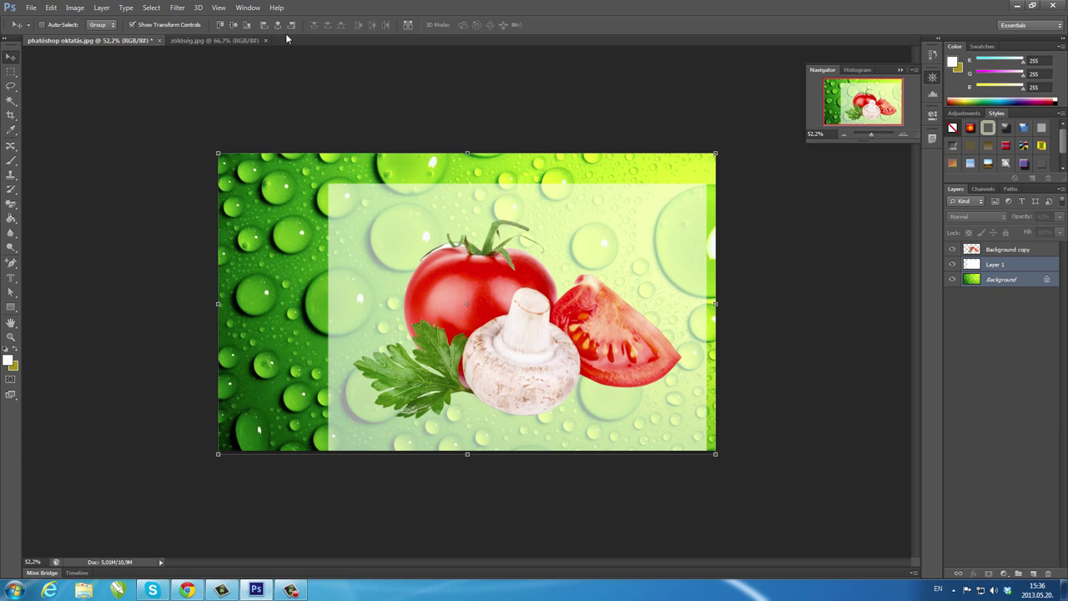
pyautogui.click(248, 25)
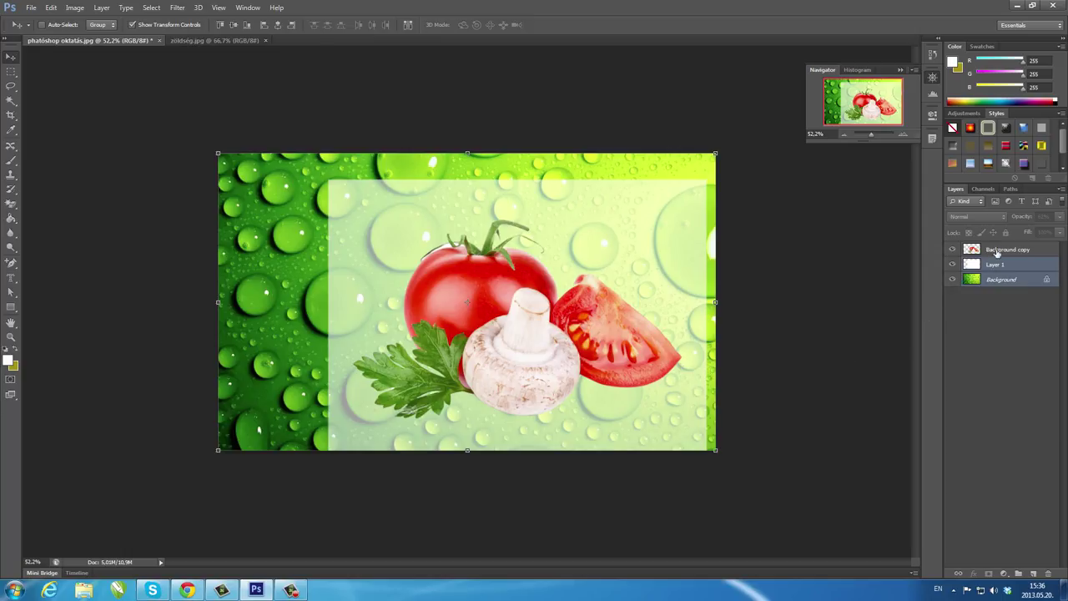
# - Nudge the panel and vegetables three steps left together, then reselect both layers
pyautogui.click(998, 249)
pyautogui.keyDown('ctrl'); pyautogui.click(1001, 265); pyautogui.keyUp('ctrl')
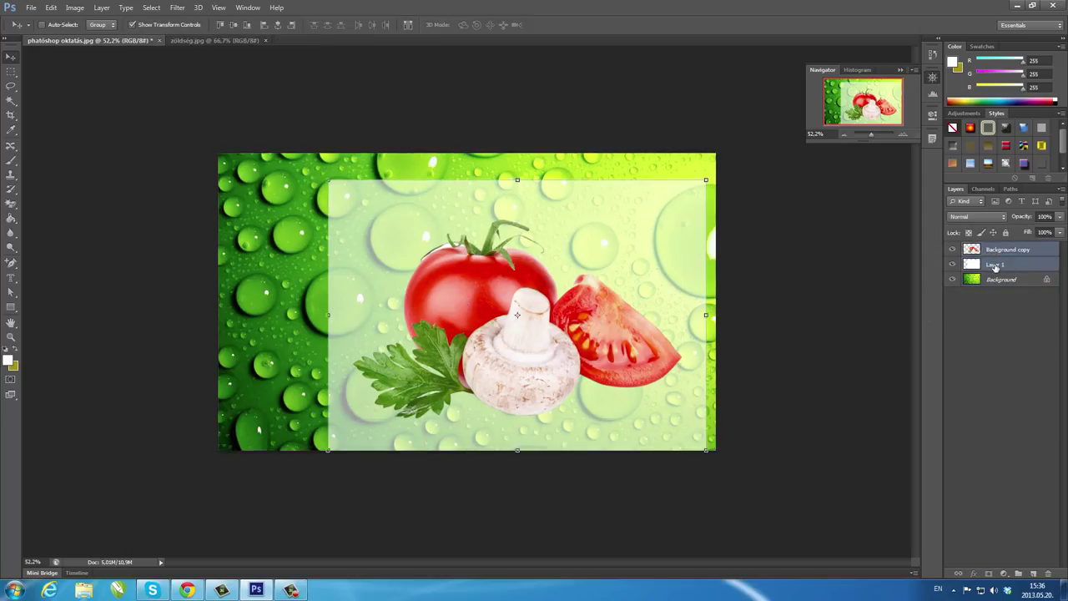
pyautogui.press('Left')
pyautogui.press('Left')
pyautogui.press('Left')
pyautogui.press('Left')
pyautogui.press('Left')
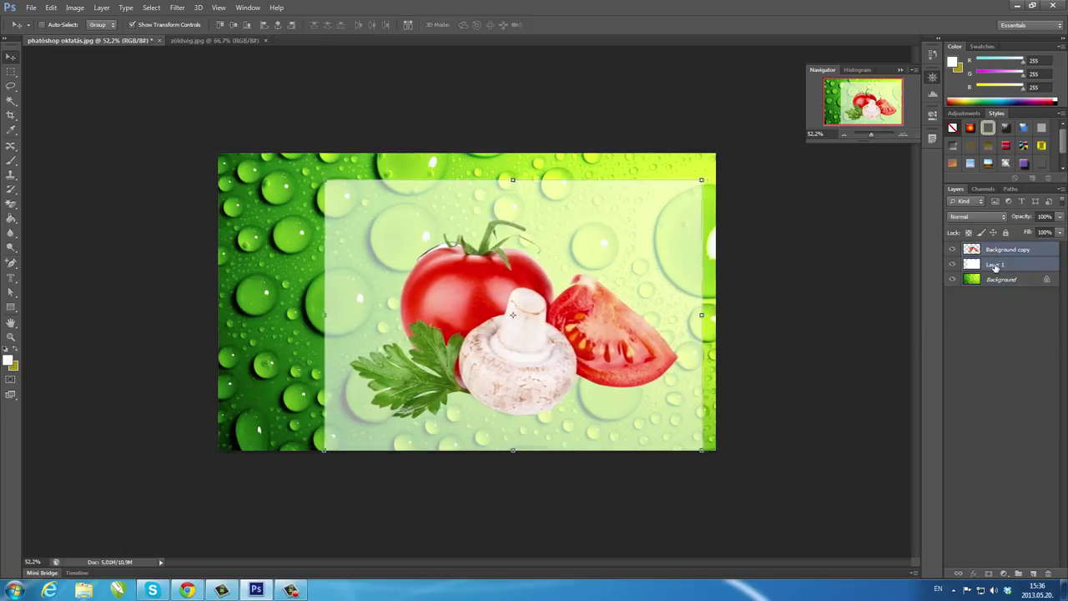
pyautogui.press('Left')
pyautogui.press('Left')
pyautogui.press('Left')
pyautogui.press('Left')
pyautogui.press('Left')
pyautogui.press('Left')
pyautogui.press('Left')
pyautogui.press('Left')
pyautogui.press('Left')
pyautogui.press('Left')
pyautogui.press('Left')
pyautogui.press('Left')
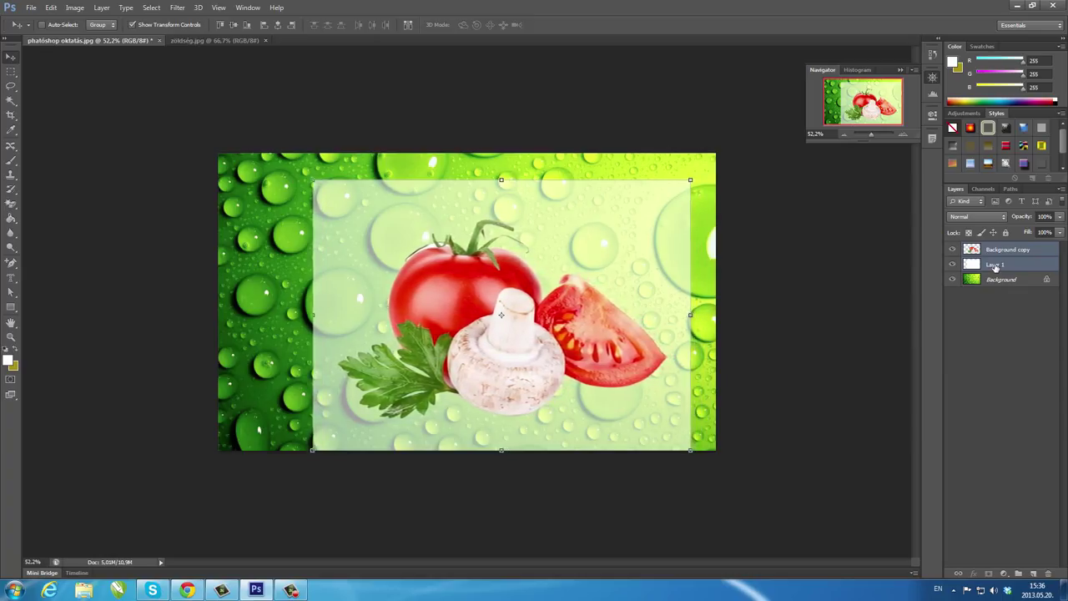
pyautogui.press('Left')
pyautogui.press('Left')
pyautogui.press('Left')
pyautogui.press('Left')
pyautogui.press('Left')
pyautogui.click(974, 347)
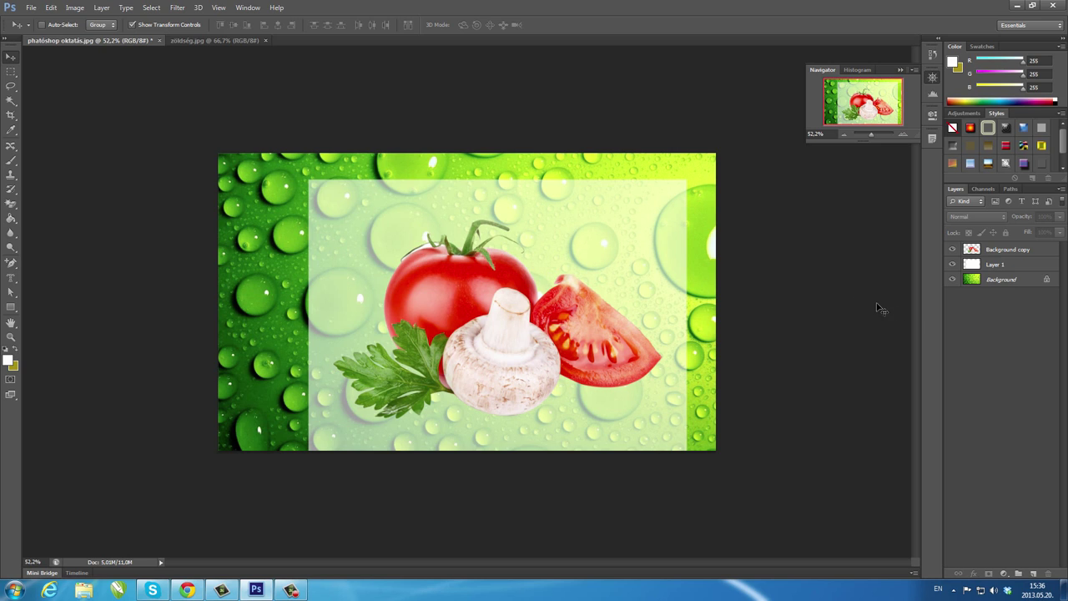
pyautogui.click(990, 266)
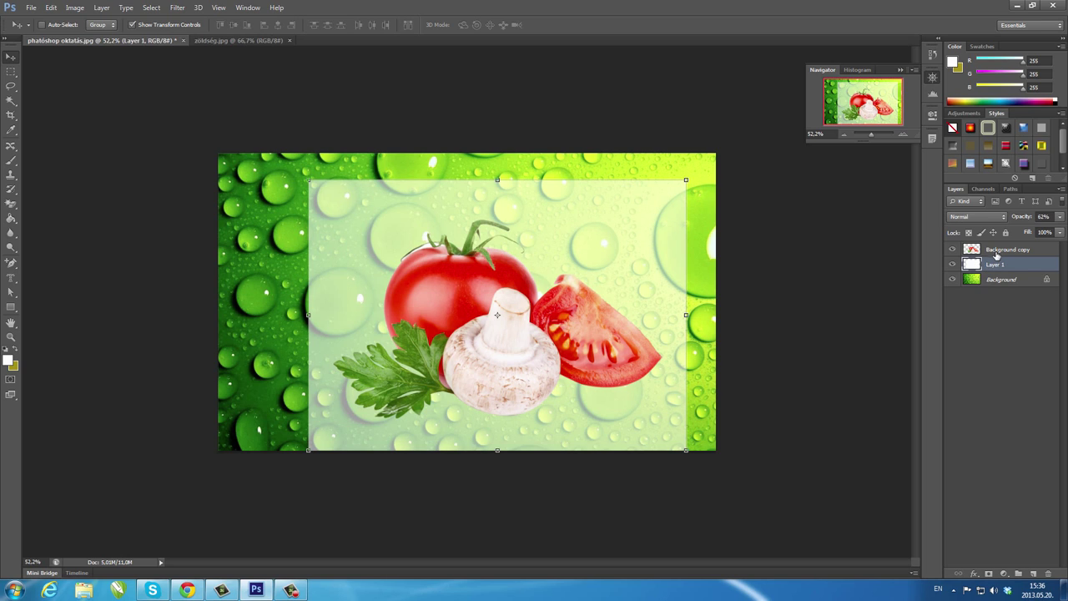
pyautogui.keyDown('ctrl'); pyautogui.click(996, 252); pyautogui.keyUp('ctrl')
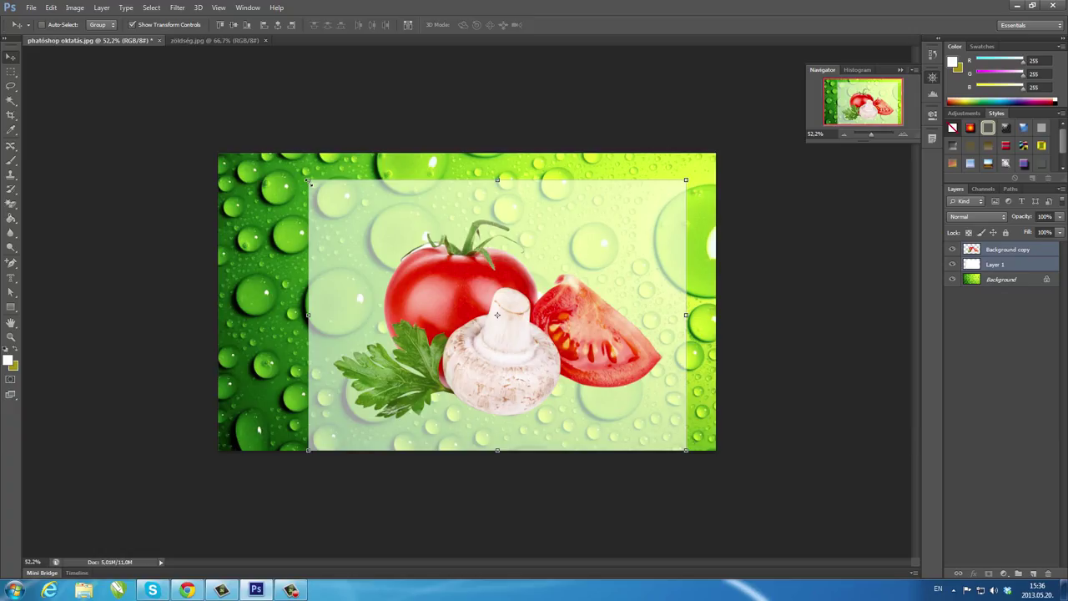
# - Shrink the panel from its top-left corner toward the bottom-right and apply the resize
pyautogui.moveTo(307, 181); pyautogui.dragTo(387, 242)
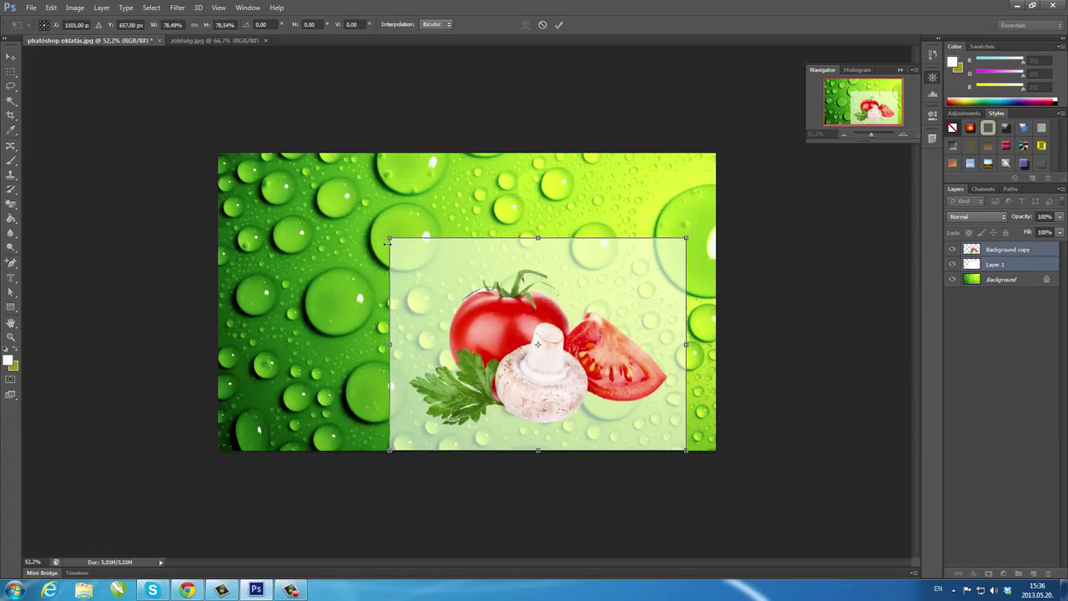
pyautogui.click(11, 56)
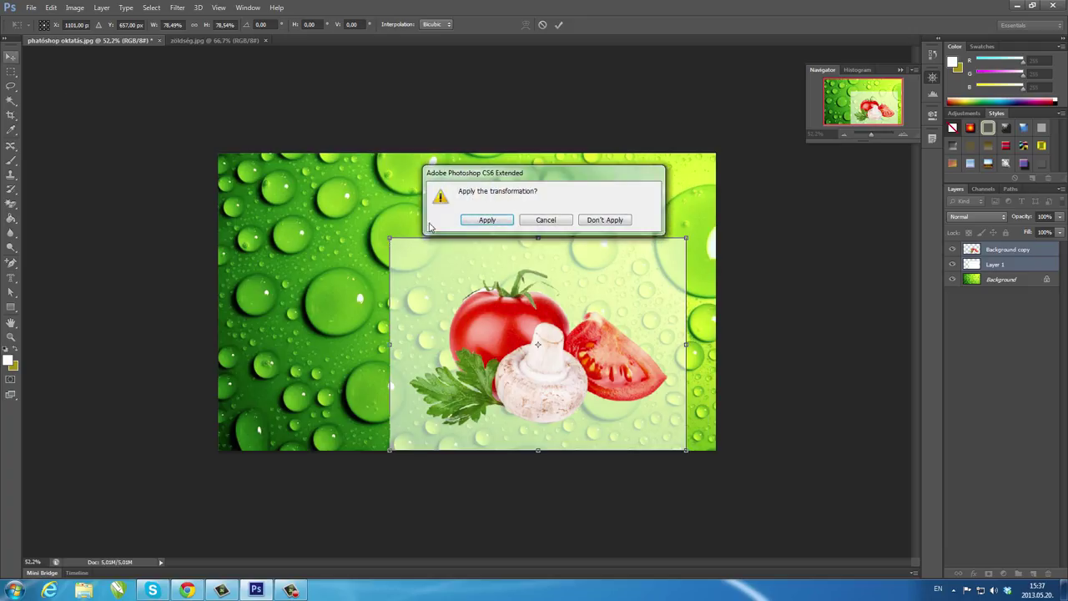
pyautogui.click(500, 220)
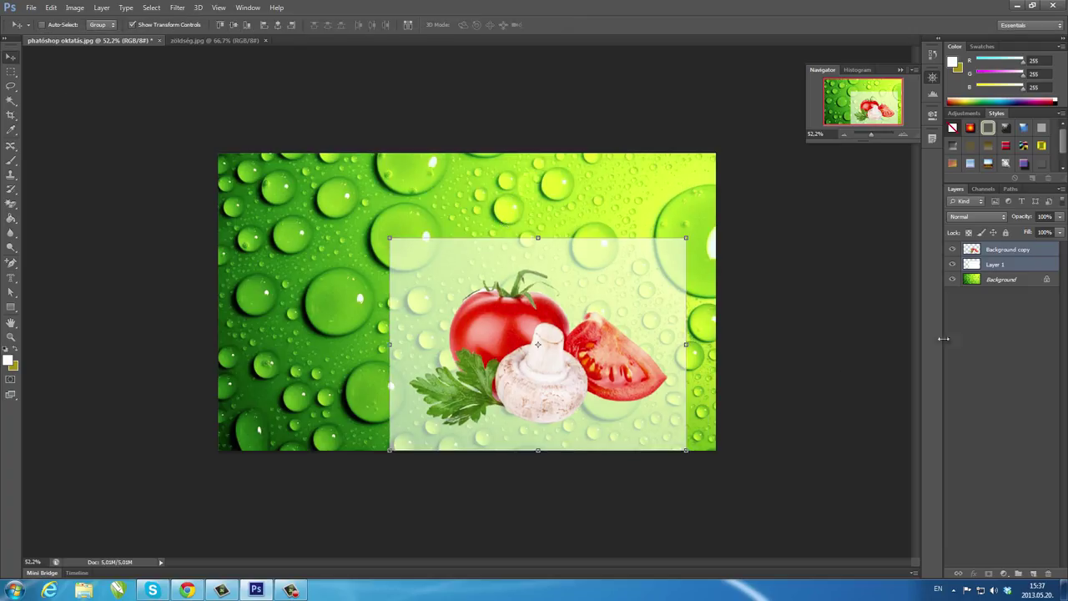
pyautogui.click(998, 280)
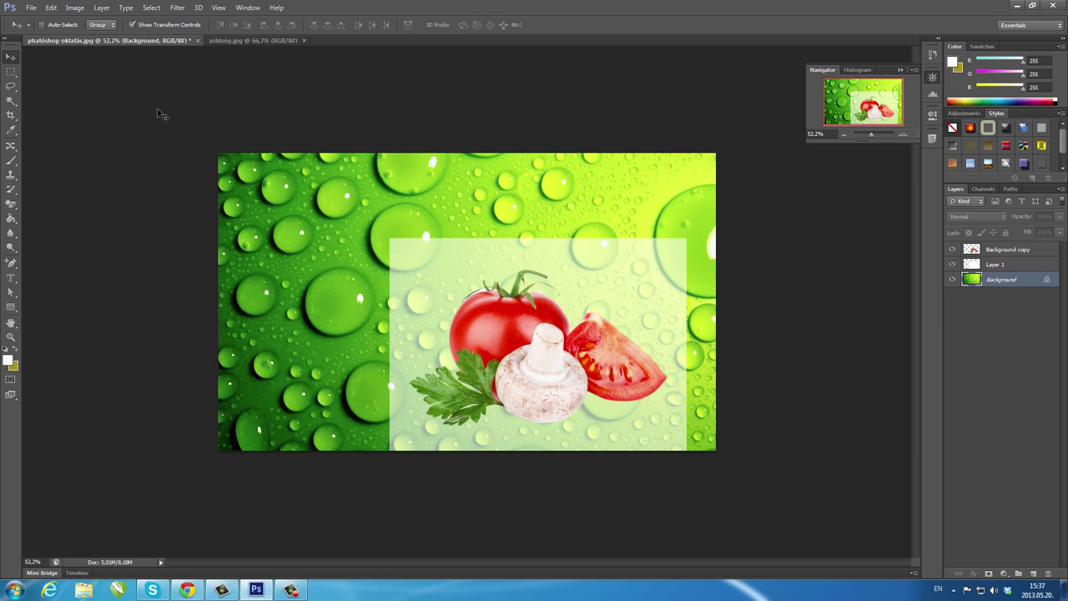
pyautogui.click(988, 265)
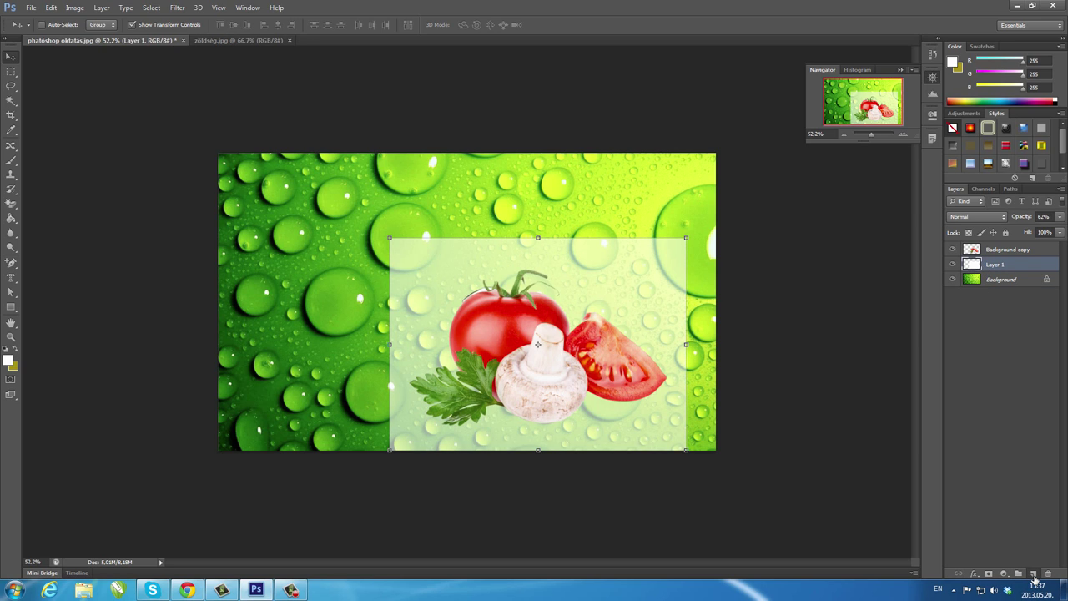
# - Add an empty Layer 2 and set the background colour to golden orange f2ab11
pyautogui.click(1033, 574)
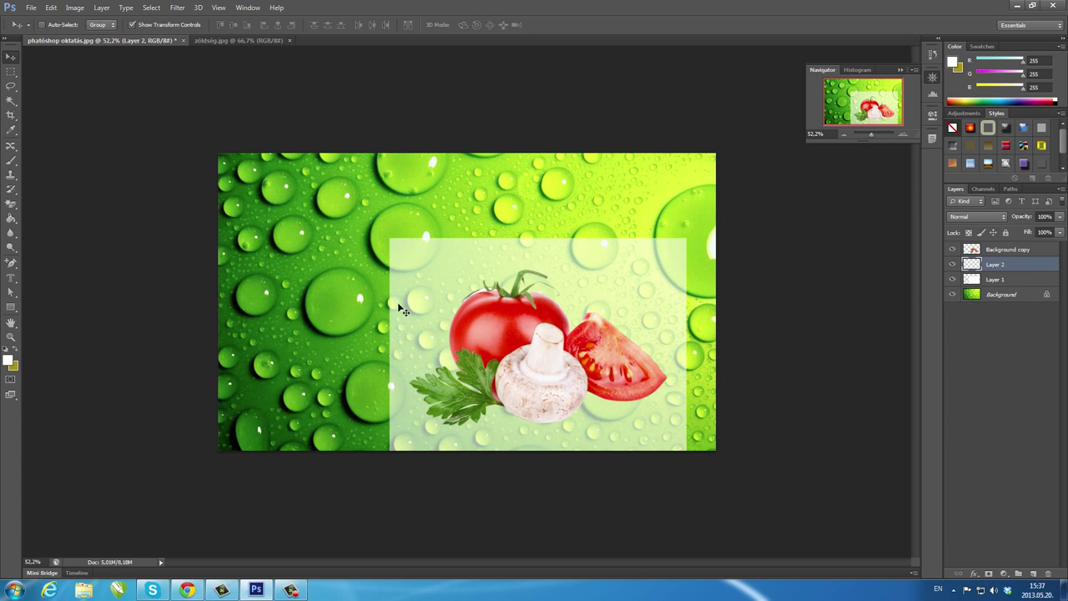
pyautogui.click(14, 366)
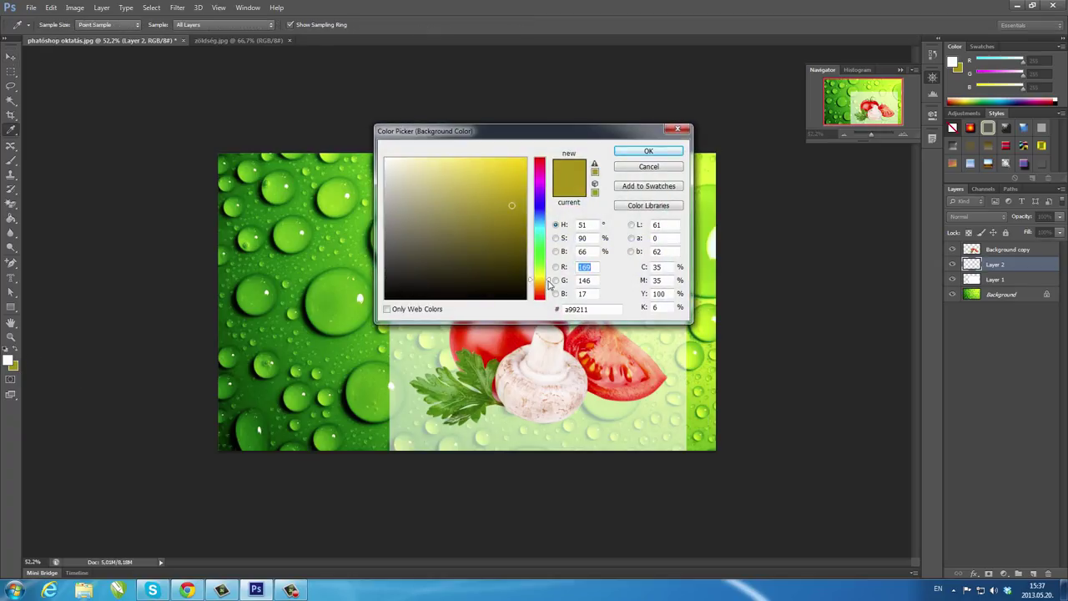
pyautogui.moveTo(548, 284)
pyautogui.mouseDown()
pyautogui.moveTo(551, 295)
pyautogui.moveTo(549, 256)
pyautogui.moveTo(493, 238)
pyautogui.moveTo(504, 233)
pyautogui.mouseUp()
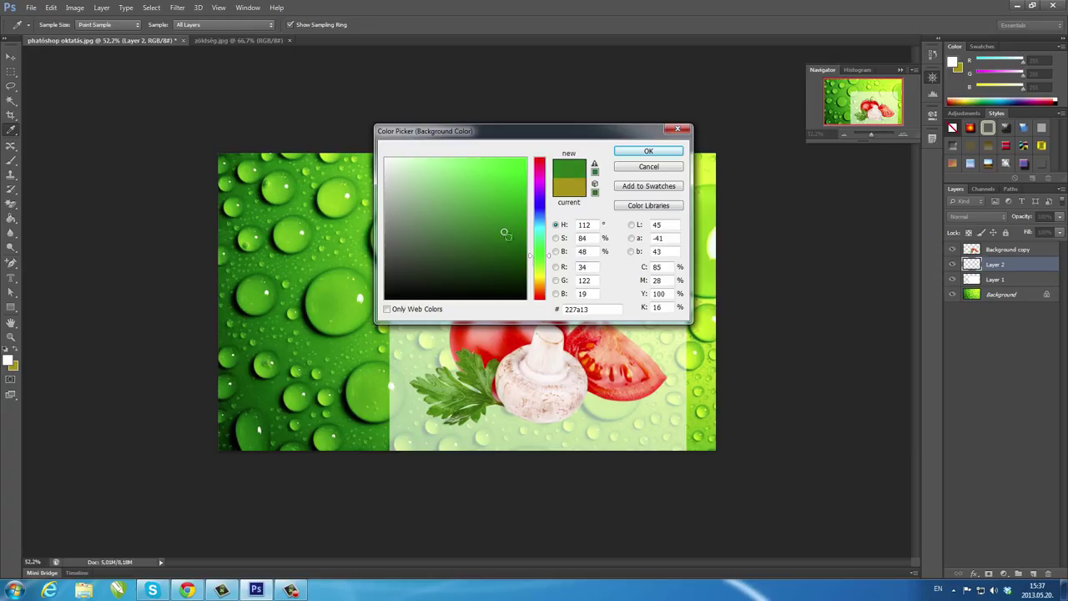
pyautogui.moveTo(548, 259); pyautogui.dragTo(551, 271)
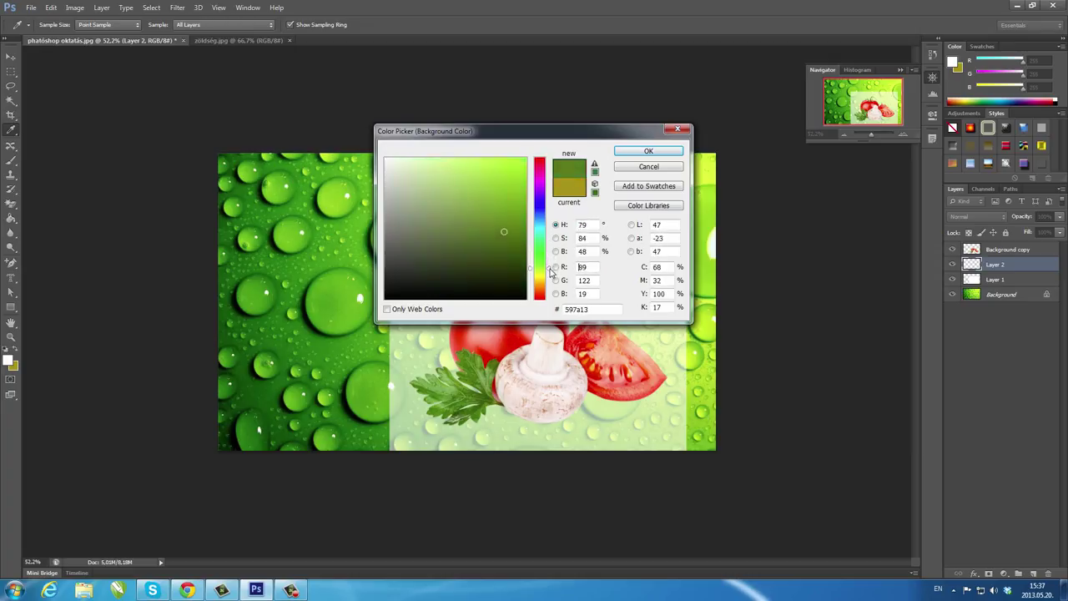
pyautogui.click(440, 230)
pyautogui.moveTo(440, 230); pyautogui.dragTo(502, 249)
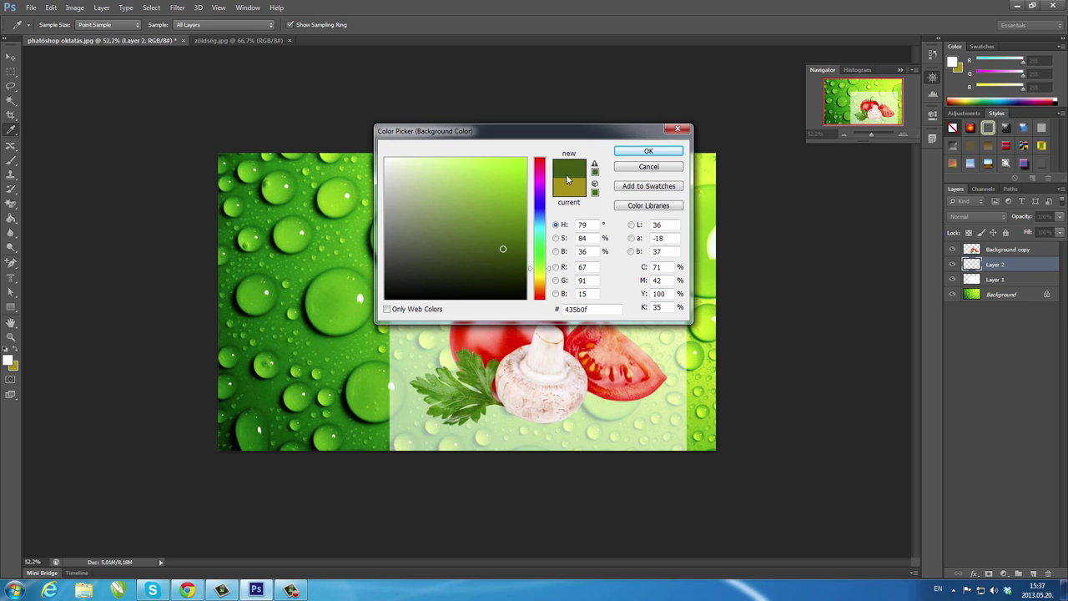
pyautogui.moveTo(549, 268); pyautogui.dragTo(547, 288)
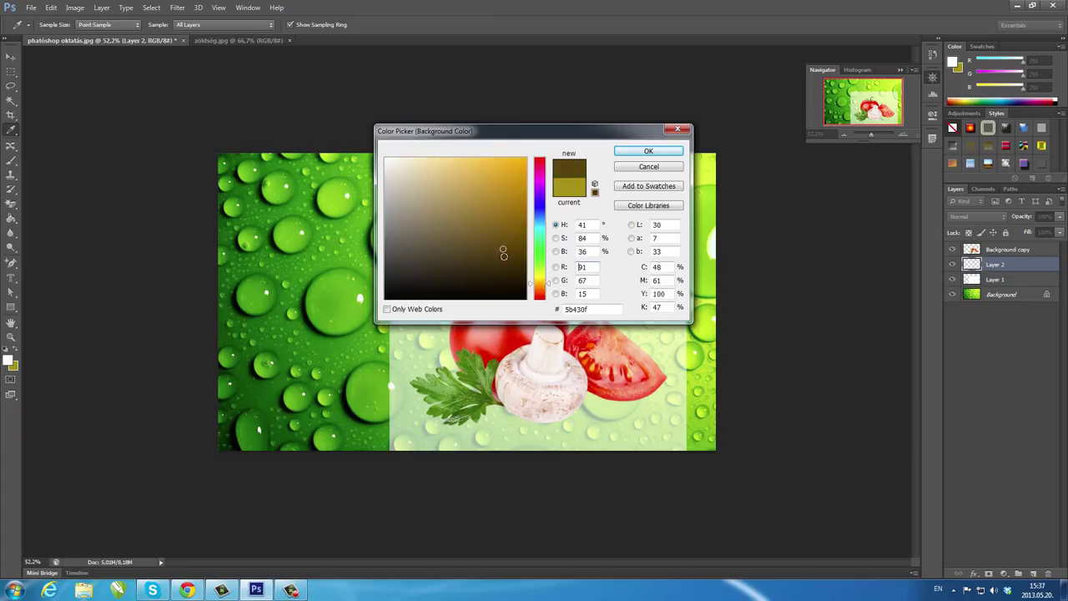
pyautogui.moveTo(503, 253)
pyautogui.mouseDown()
pyautogui.moveTo(508, 215)
pyautogui.moveTo(493, 241)
pyautogui.moveTo(516, 165)
pyautogui.mouseUp()
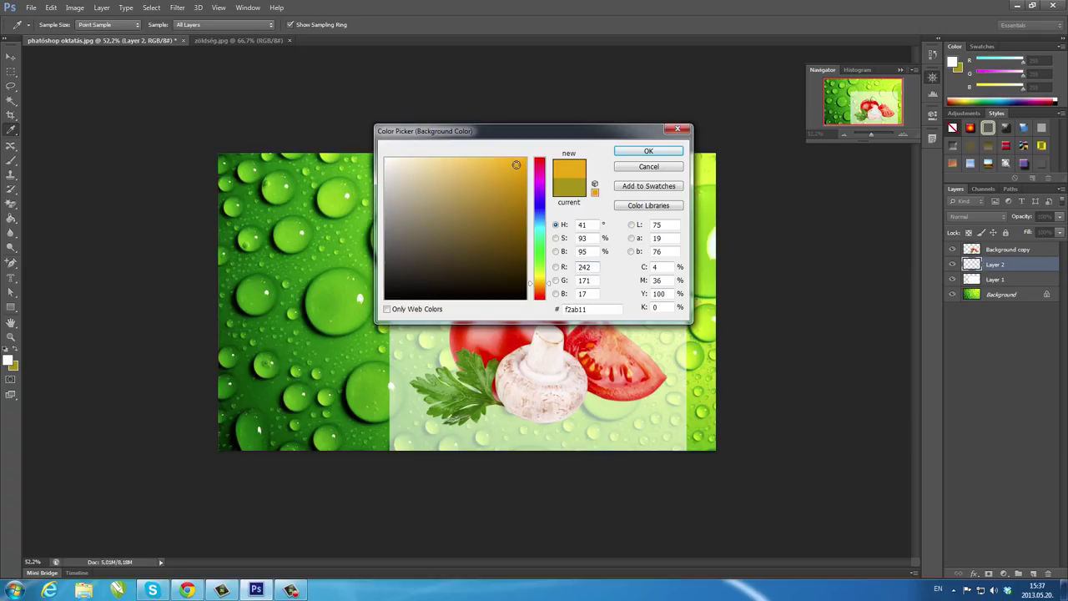
pyautogui.click(634, 154)
pyautogui.press('v')
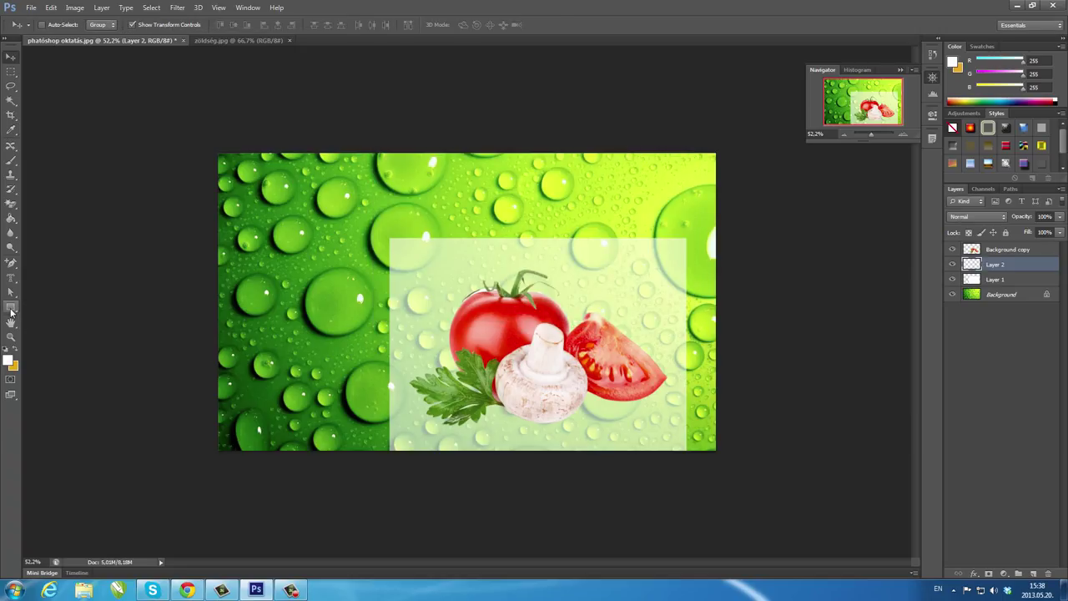
# - Draw a tall rectangle down the image's left side and fill it orange
pyautogui.moveTo(12, 312); pyautogui.dragTo(54, 306)
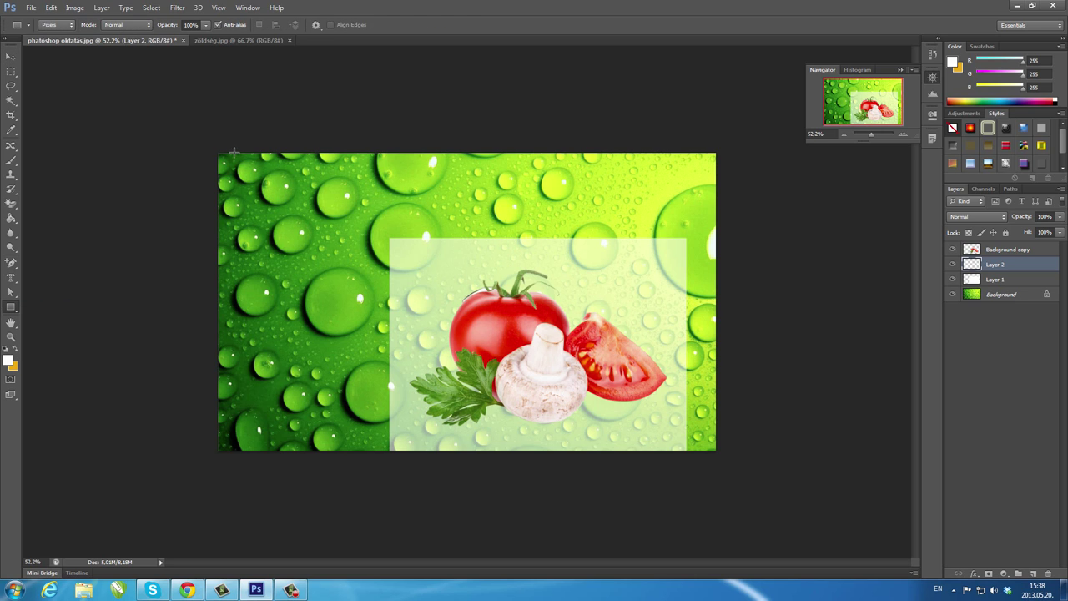
pyautogui.moveTo(233, 152); pyautogui.dragTo(359, 450)
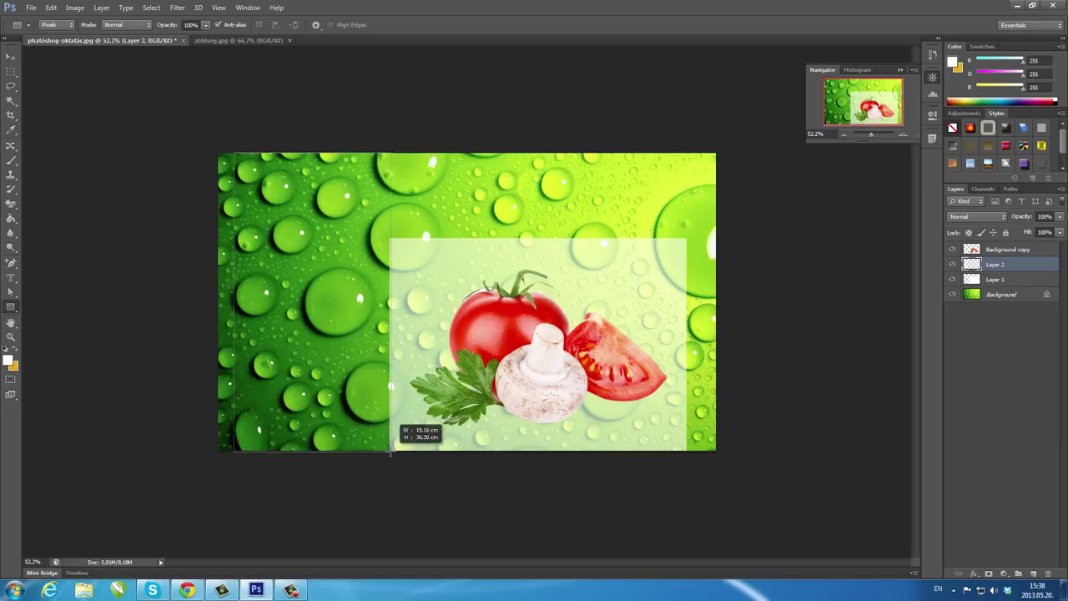
pyautogui.moveTo(359, 451); pyautogui.dragTo(355, 450)
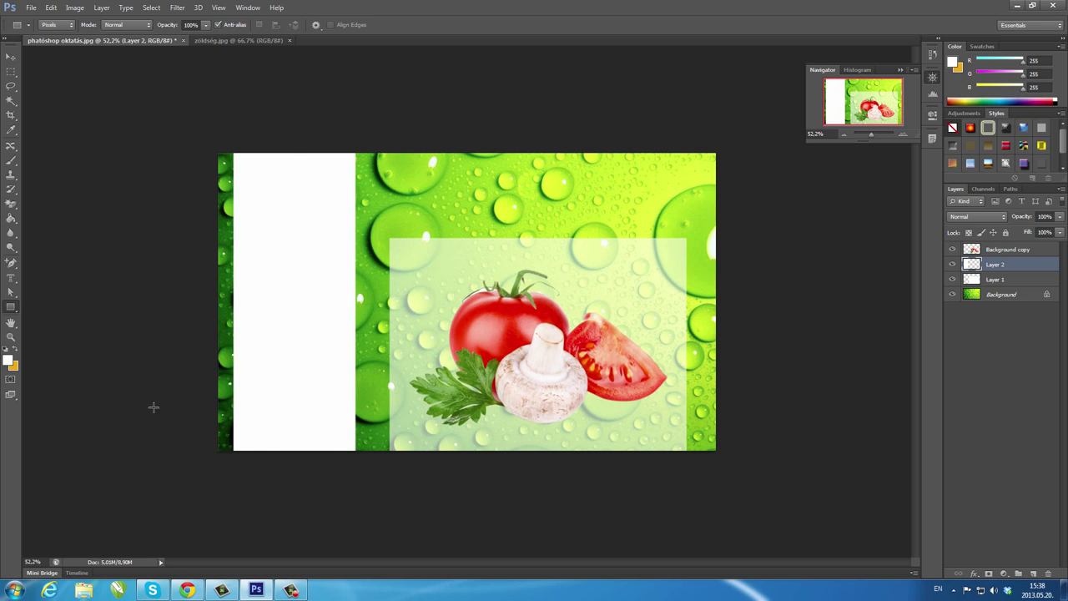
pyautogui.click(15, 352)
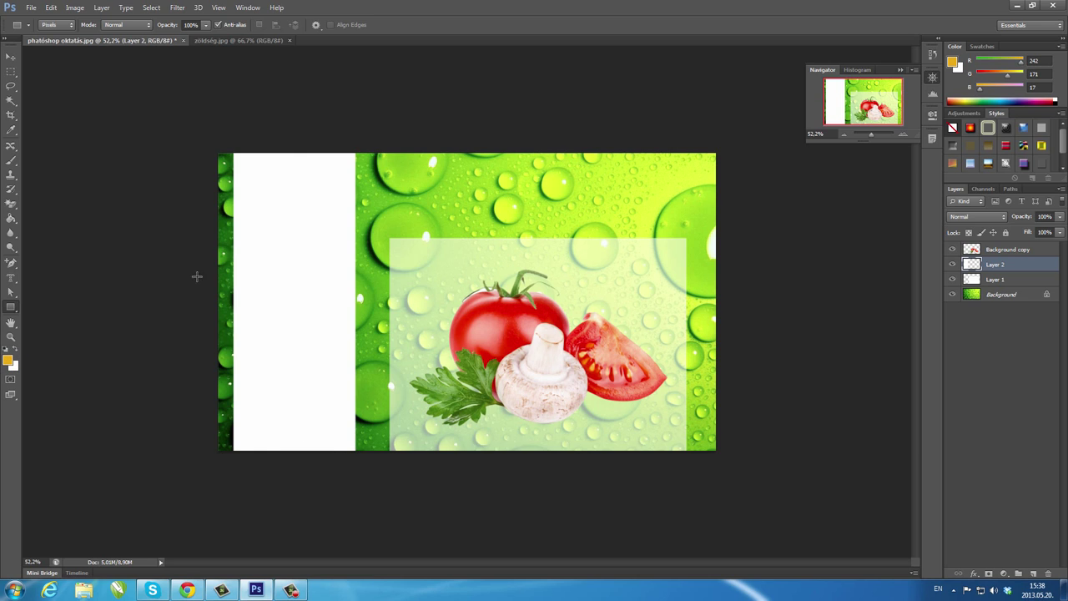
pyautogui.click(10, 218)
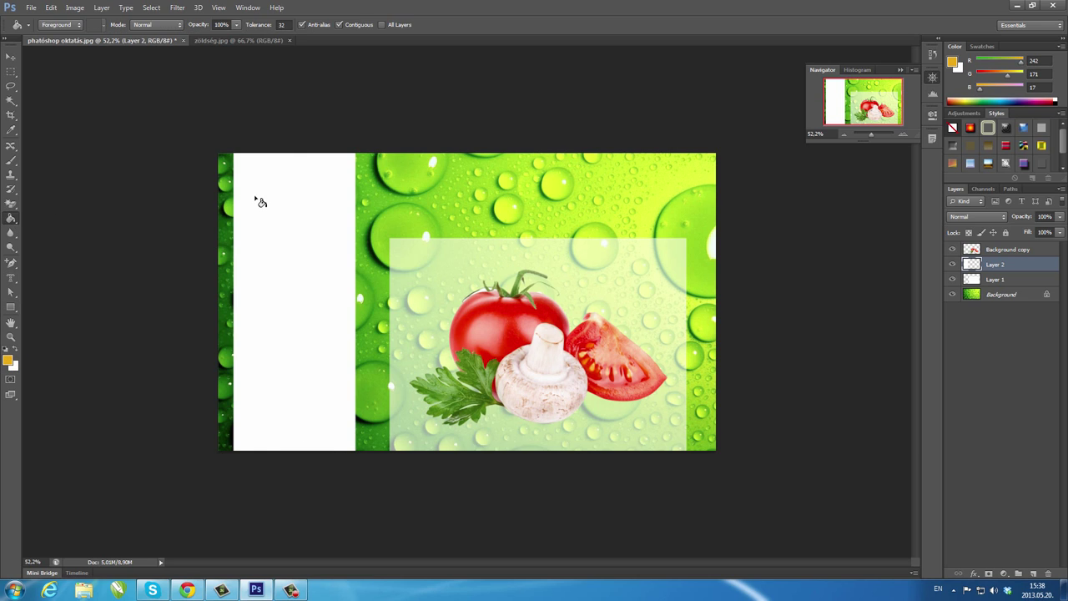
pyautogui.click(262, 193)
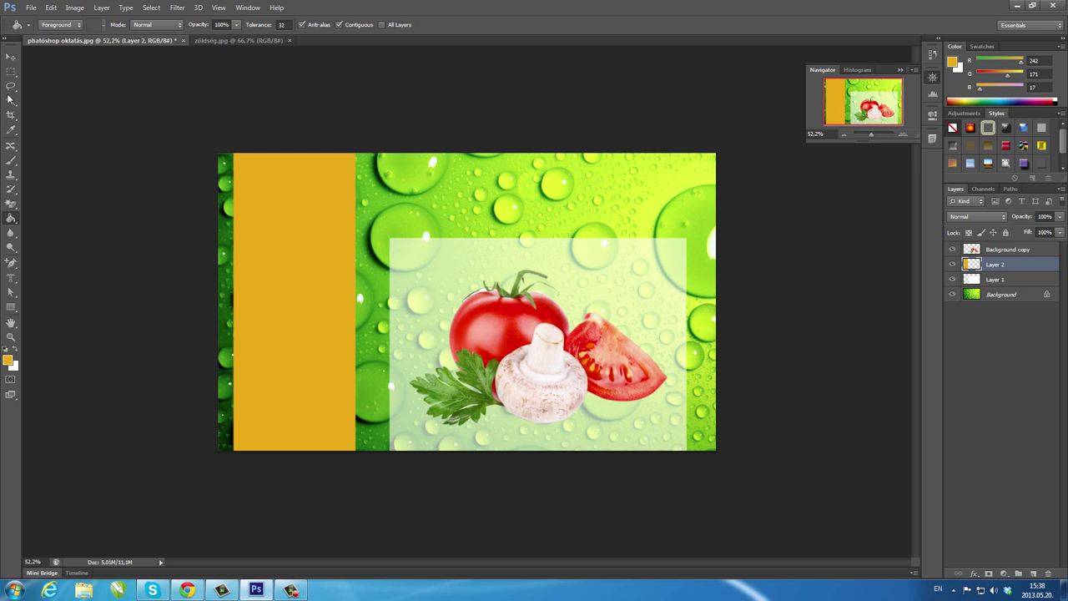
# - Set Layer 2's opacity to 75% so the orange stripe is translucent
pyautogui.click(12, 57)
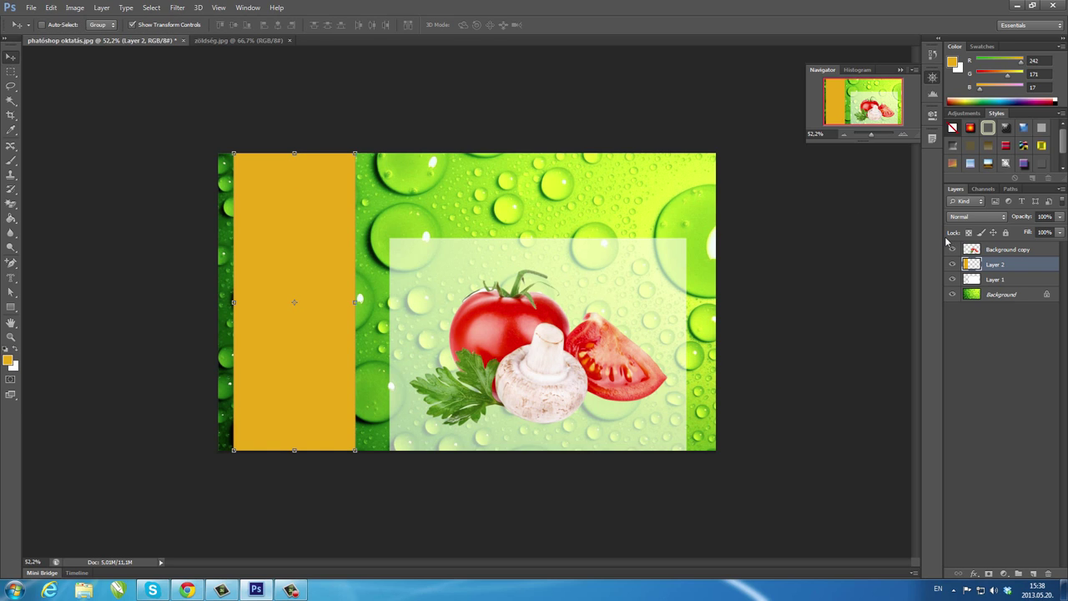
pyautogui.click(1060, 217)
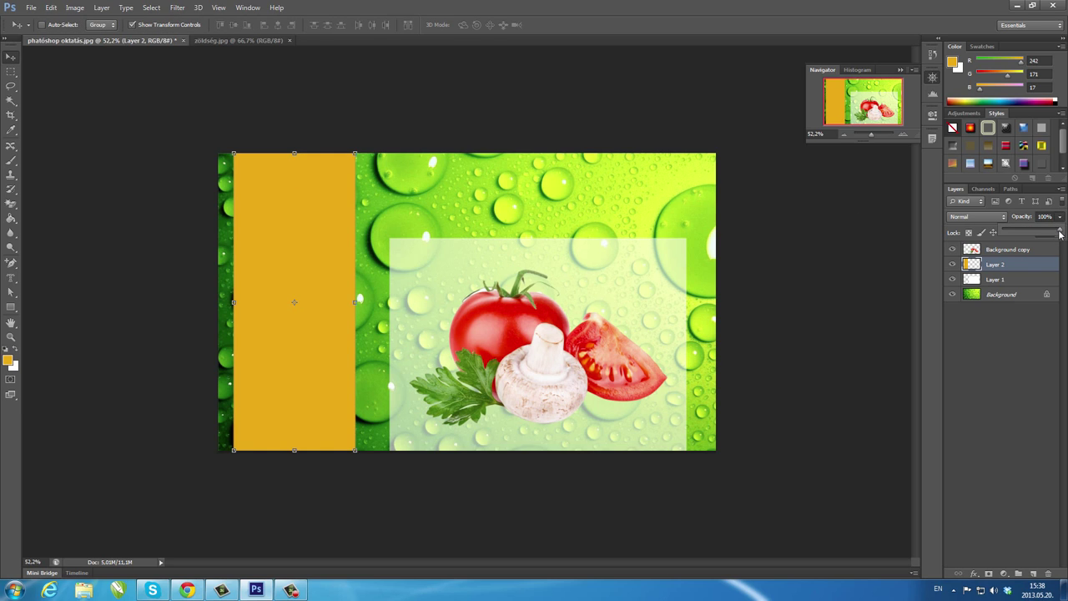
pyautogui.click(1033, 237)
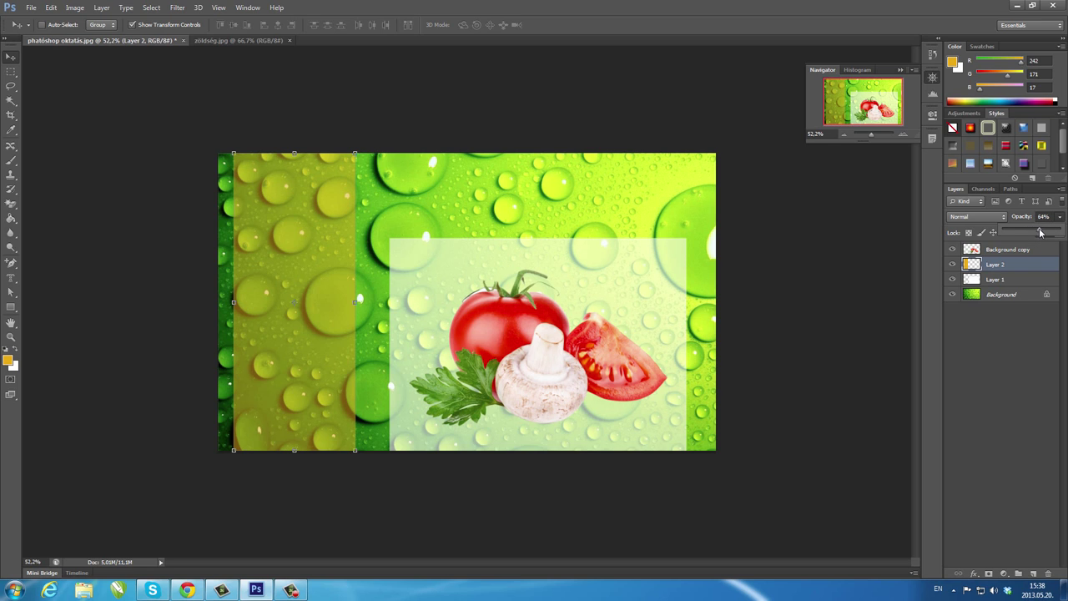
pyautogui.moveTo(1030, 232); pyautogui.dragTo(1046, 233)
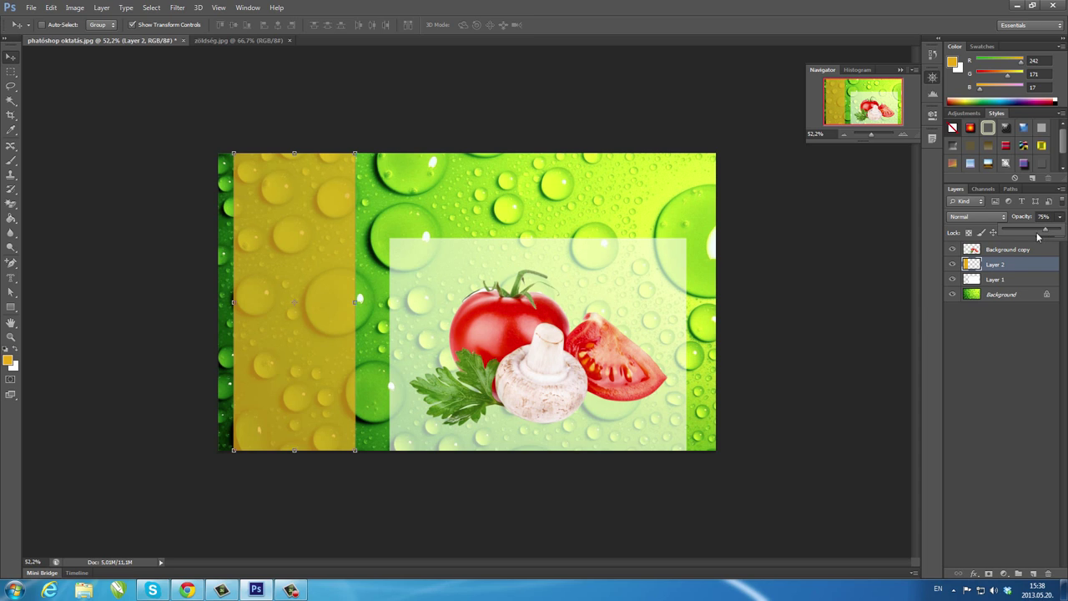
# - Stretch the Layer 1 panel left to 152.54% width, reaching the orange stripe's edge
pyautogui.click(995, 280)
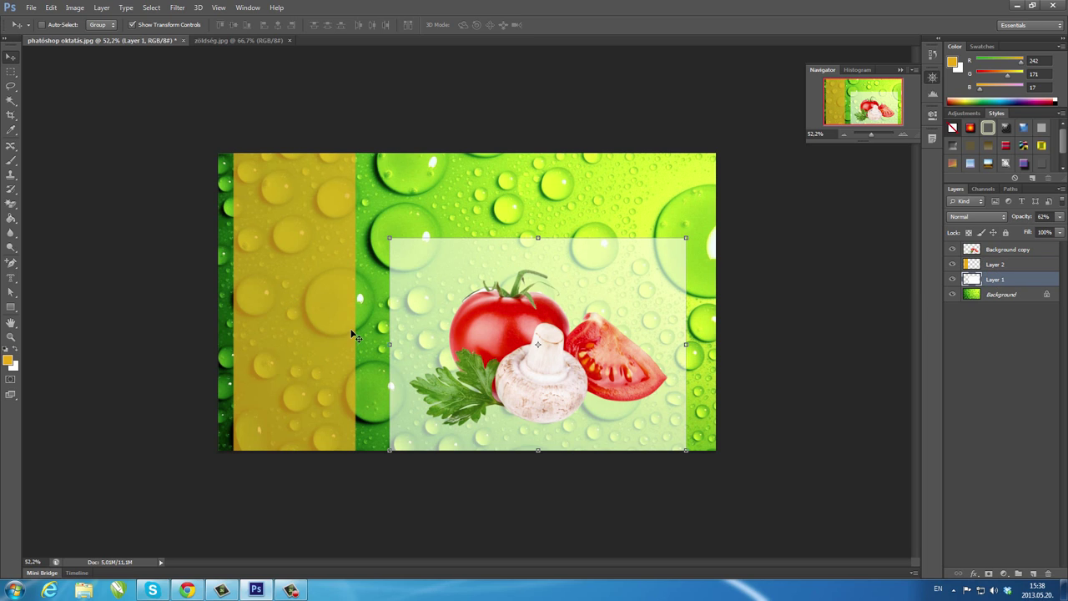
pyautogui.moveTo(388, 345)
pyautogui.mouseDown()
pyautogui.moveTo(341, 357)
pyautogui.moveTo(239, 327)
pyautogui.moveTo(236, 342)
pyautogui.mouseUp()
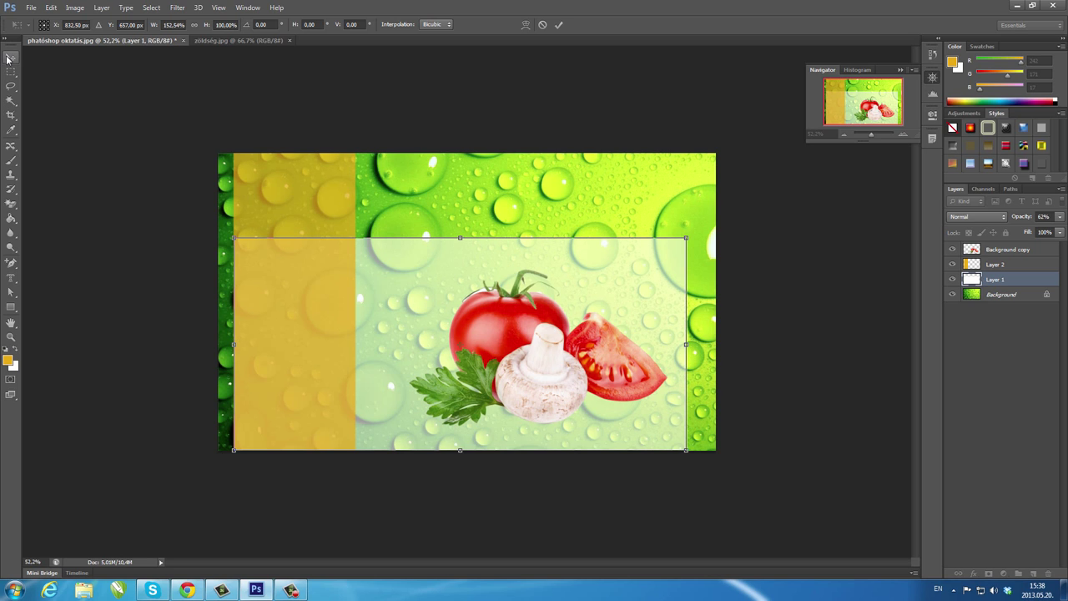
pyautogui.click(11, 56)
pyautogui.click(487, 220)
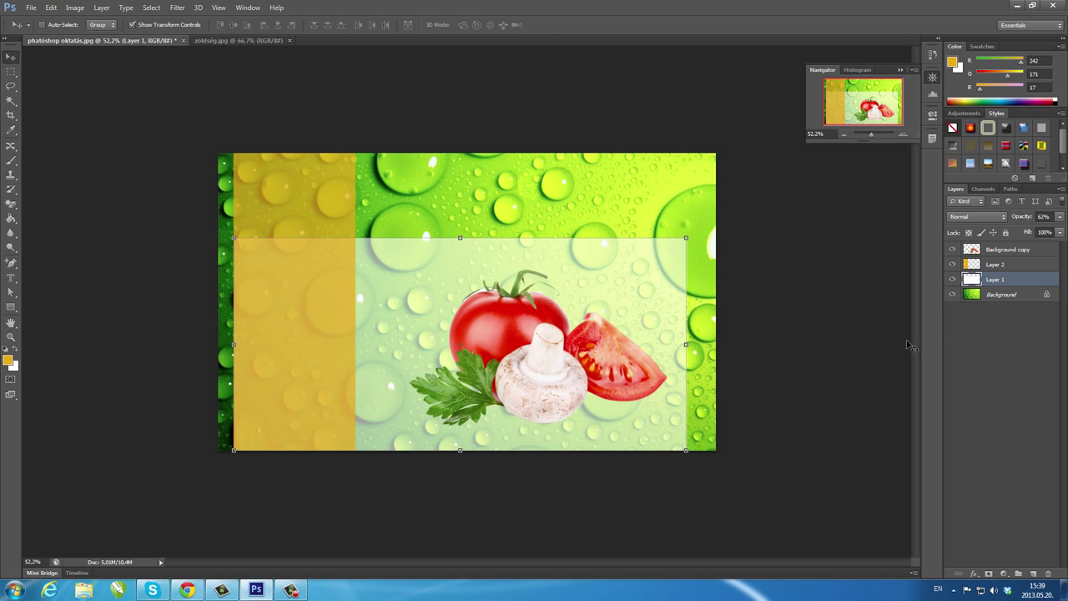
pyautogui.click(1027, 330)
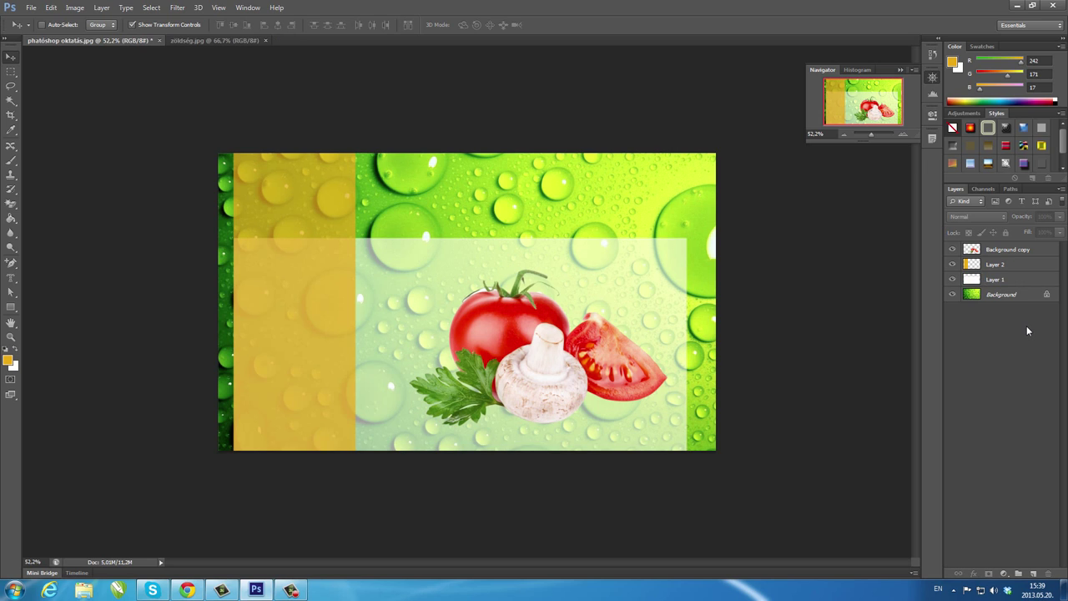
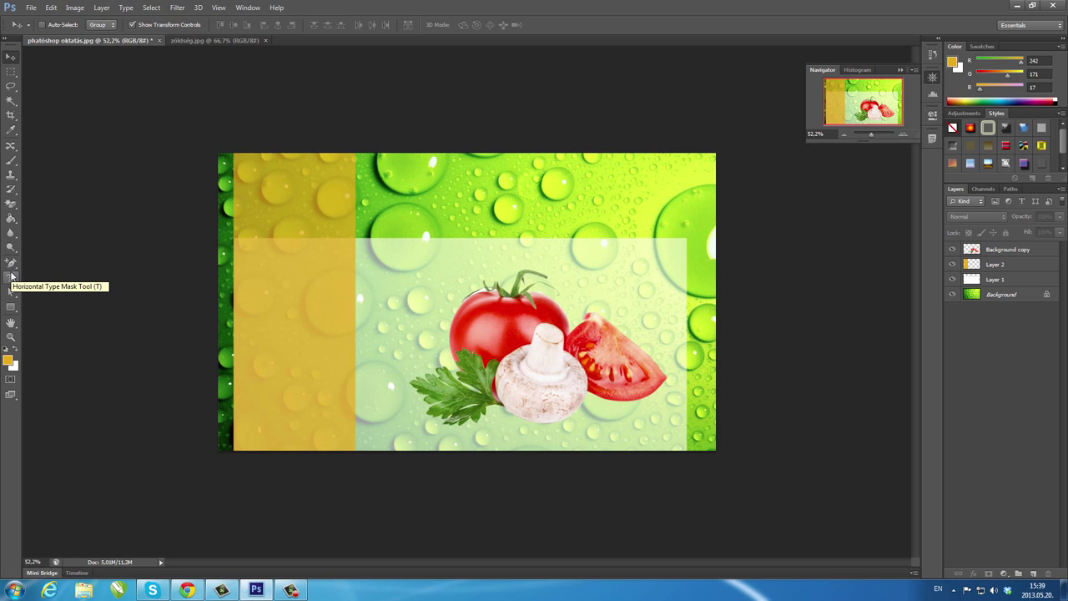
# - With the Vertical Type Tool, draw a tall text box down the yellow strip
pyautogui.click(11, 278)
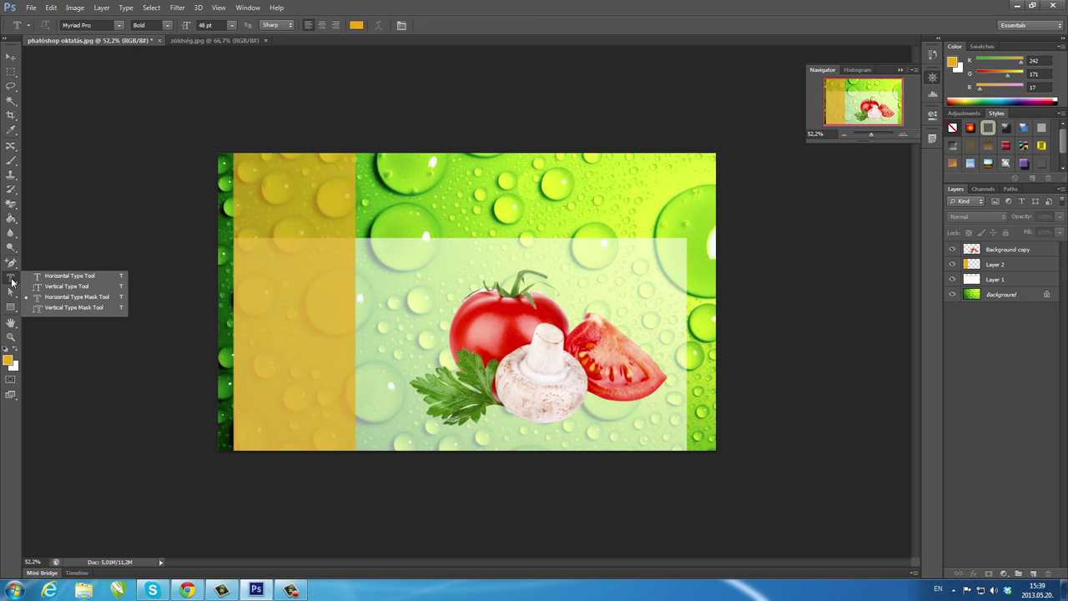
pyautogui.click(88, 286)
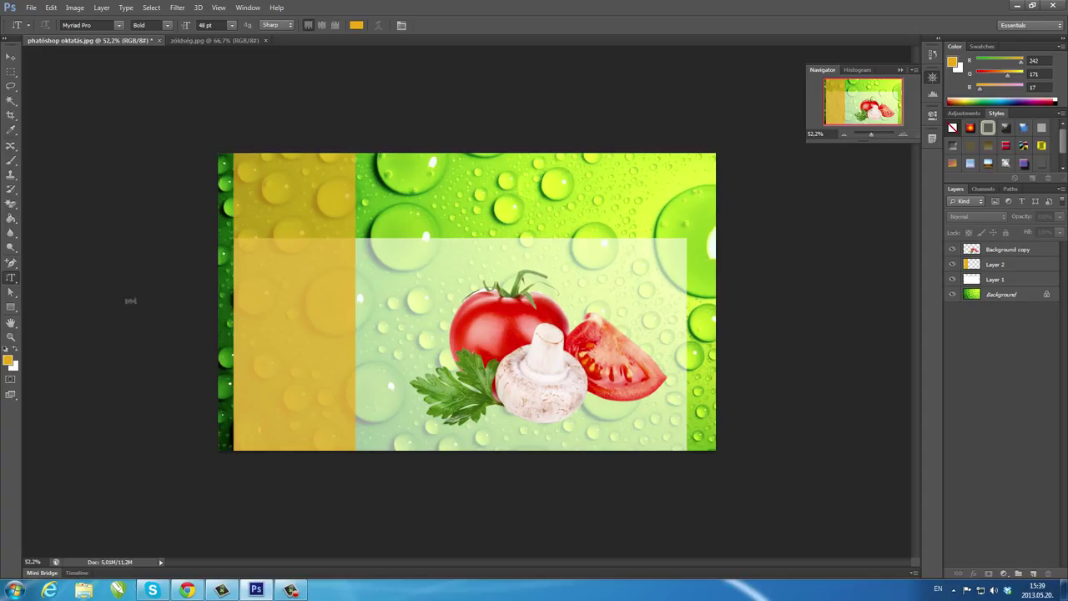
pyautogui.moveTo(255, 256); pyautogui.dragTo(319, 434)
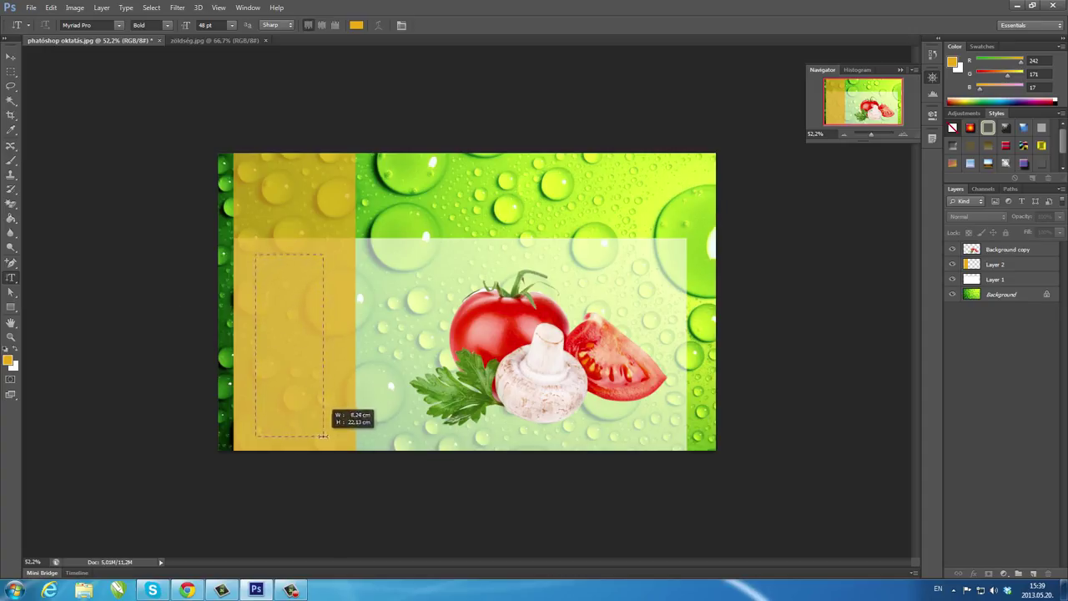
pyautogui.moveTo(320, 434); pyautogui.dragTo(332, 438)
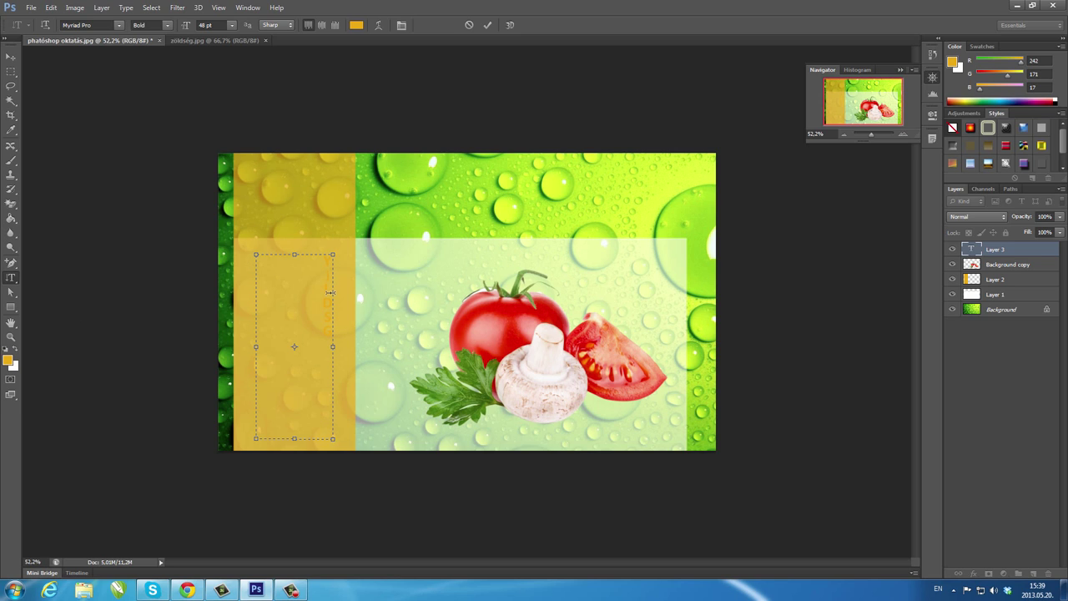
pyautogui.moveTo(331, 292); pyautogui.dragTo(324, 251)
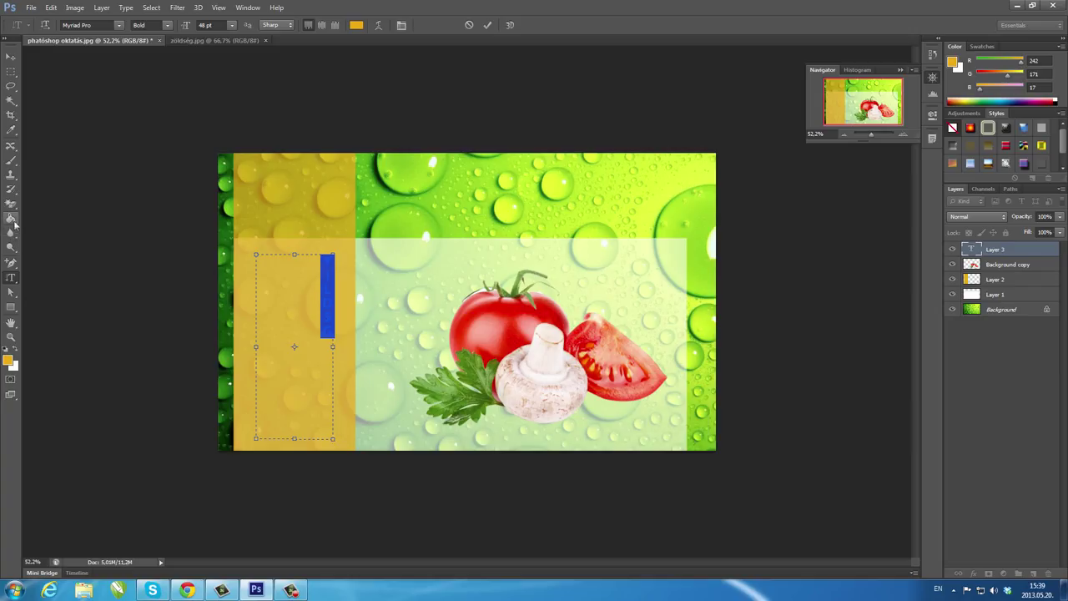
# - Pick a mid grey as the foreground text colour in the Color Picker
pyautogui.click(9, 360)
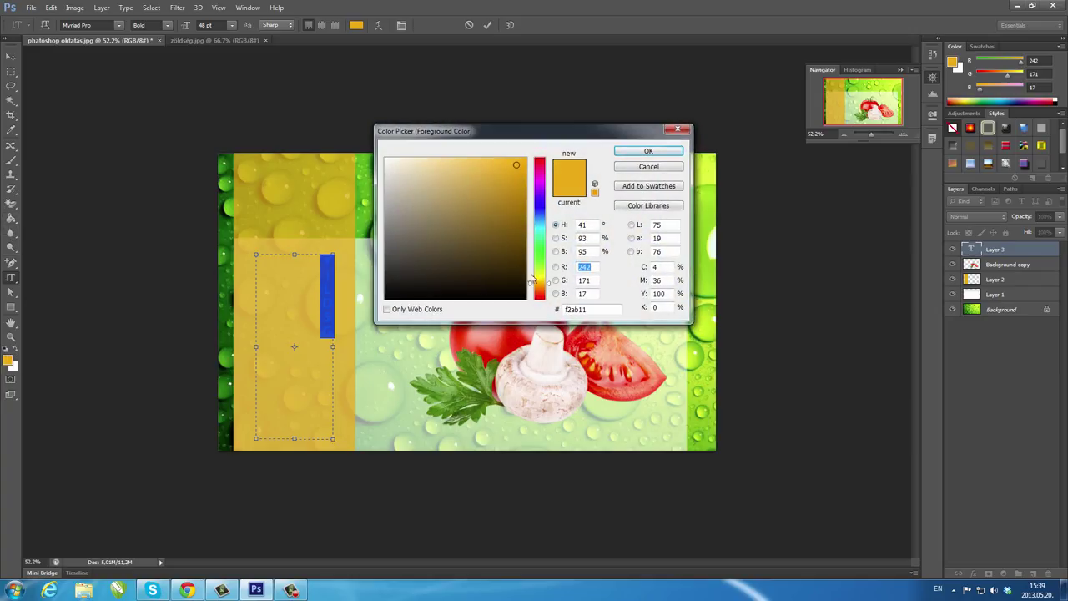
pyautogui.moveTo(534, 280); pyautogui.dragTo(538, 265)
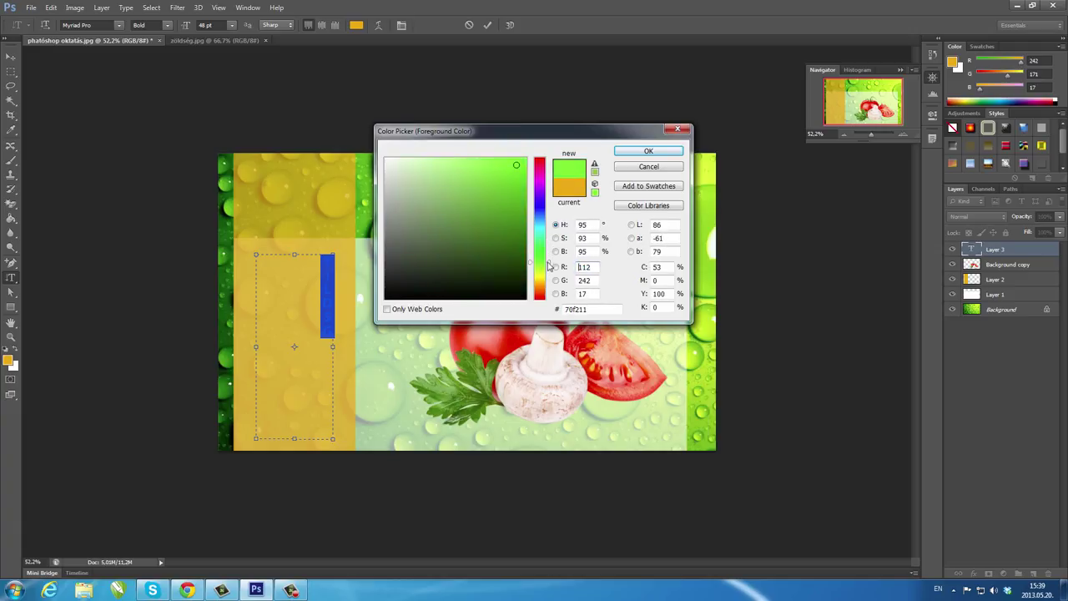
pyautogui.moveTo(537, 266); pyautogui.dragTo(546, 302)
pyautogui.moveTo(414, 203); pyautogui.dragTo(385, 267)
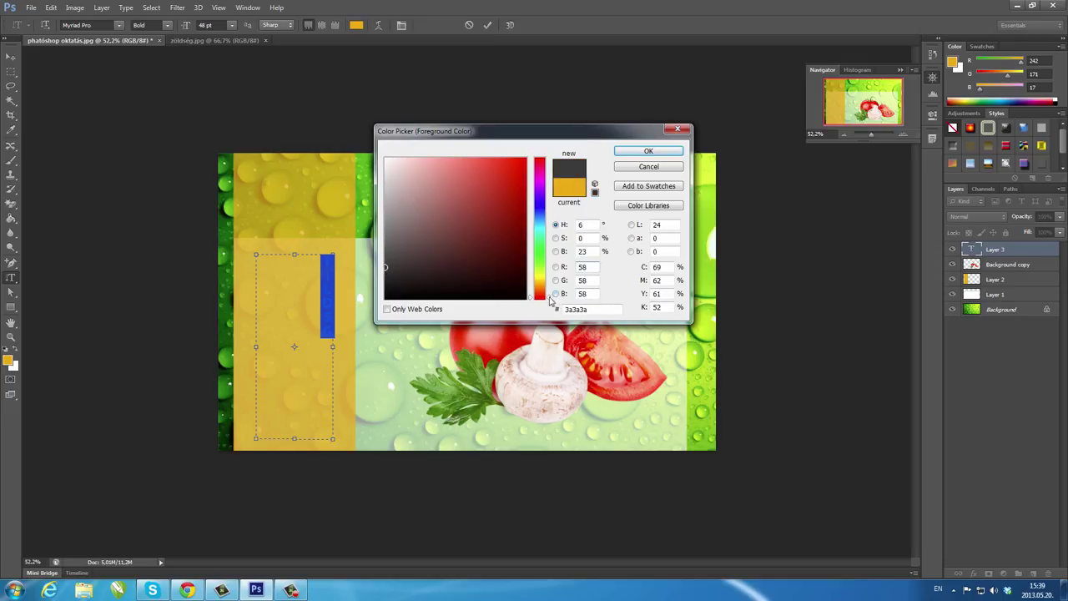
pyautogui.press('Tab')
pyautogui.moveTo(386, 219); pyautogui.dragTo(387, 241)
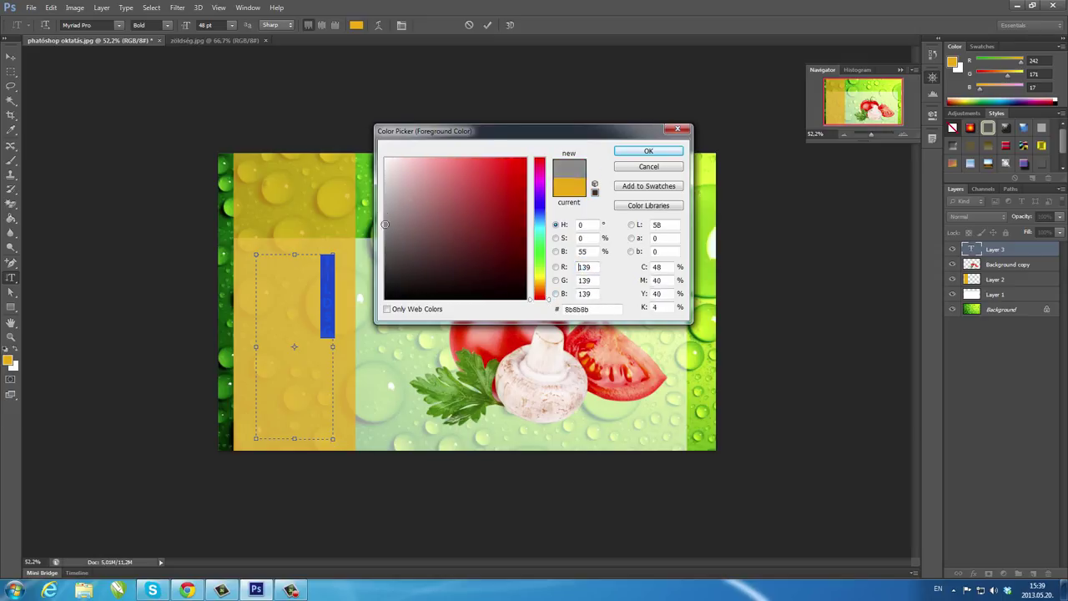
pyautogui.click(648, 151)
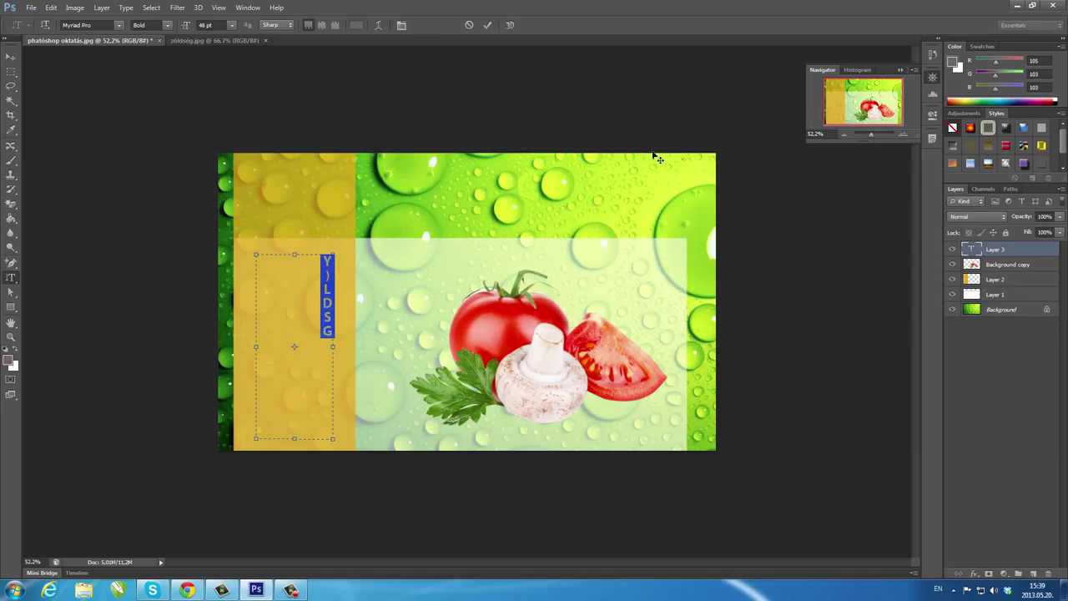
# - Re-enter the vertical text and delete the mistyped 'Y0LDS;G' characters until the box is empty
pyautogui.click(10, 58)
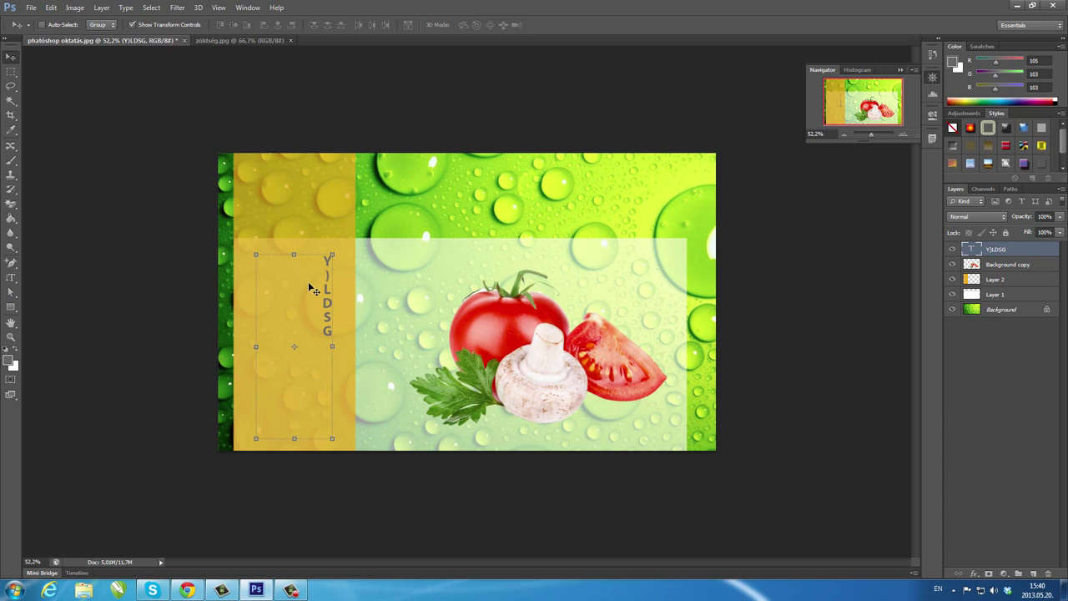
pyautogui.click(11, 277)
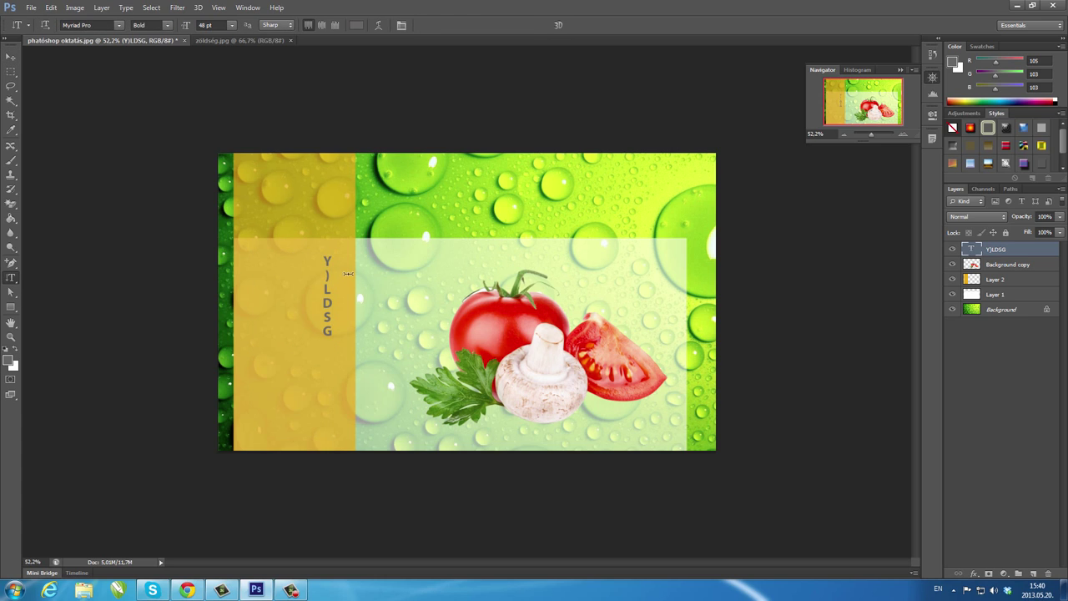
pyautogui.click(326, 265)
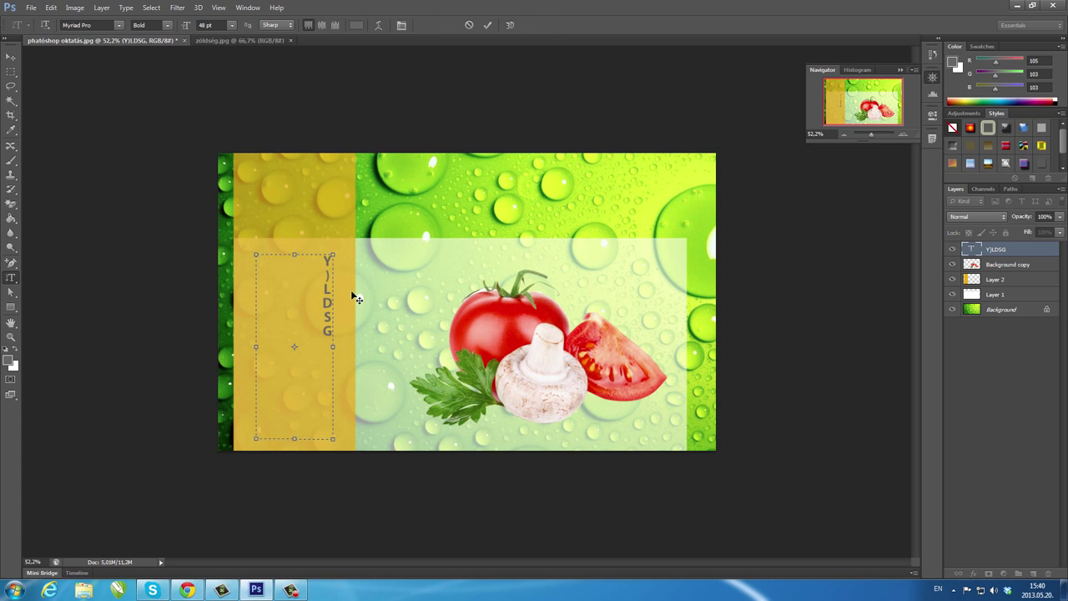
pyautogui.press('BackSpace')
pyautogui.write('Y0')
pyautogui.write('LDS;G')
pyautogui.press('BackSpace')
pyautogui.press('BackSpace')
pyautogui.press('BackSpace')
pyautogui.press('BackSpace')
# - Switch the Windows keyboard layout to Hungarian (HU) from the taskbar
pyautogui.click(953, 589)
pyautogui.click(936, 589)
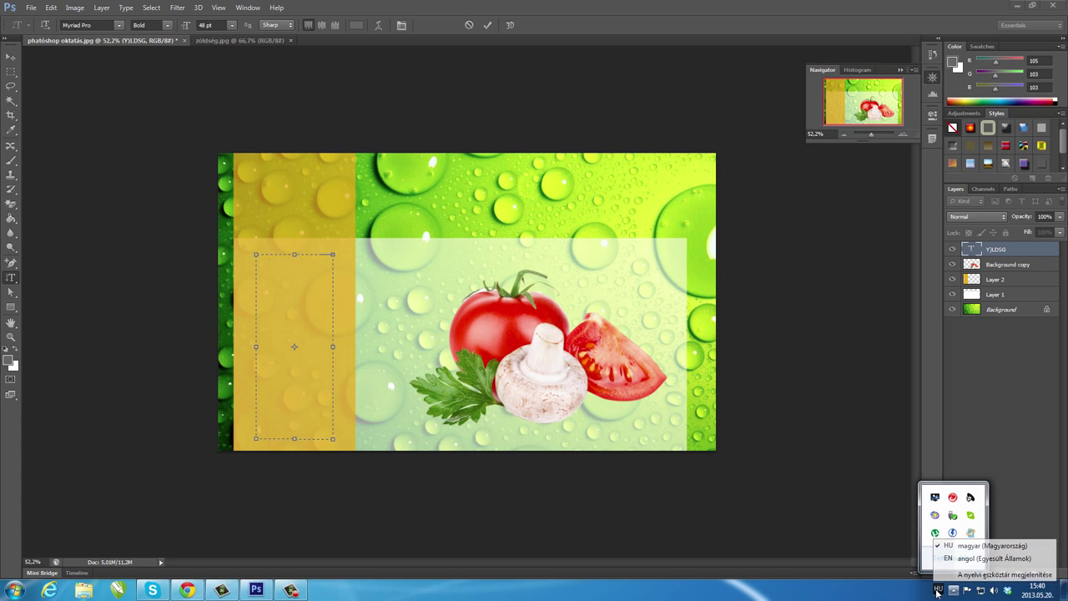
pyautogui.click(646, 484)
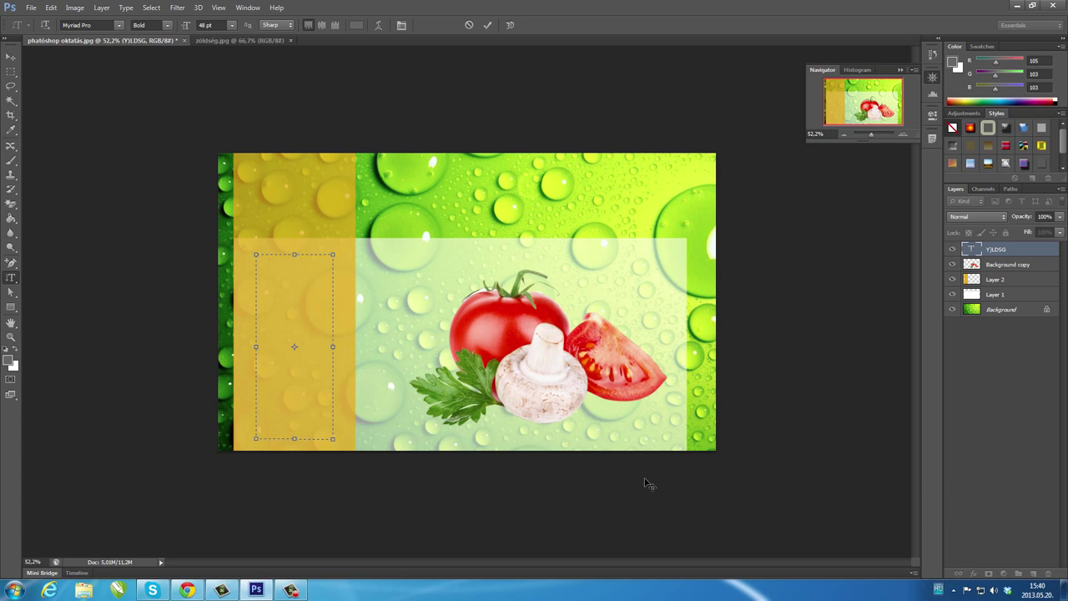
pyautogui.click(937, 590)
pyautogui.click(948, 547)
# - Type and commit 'ZÖLDSÉG', then select all of the vertical text
pyautogui.write('ZÖLDS')
pyautogui.write('ÉG')
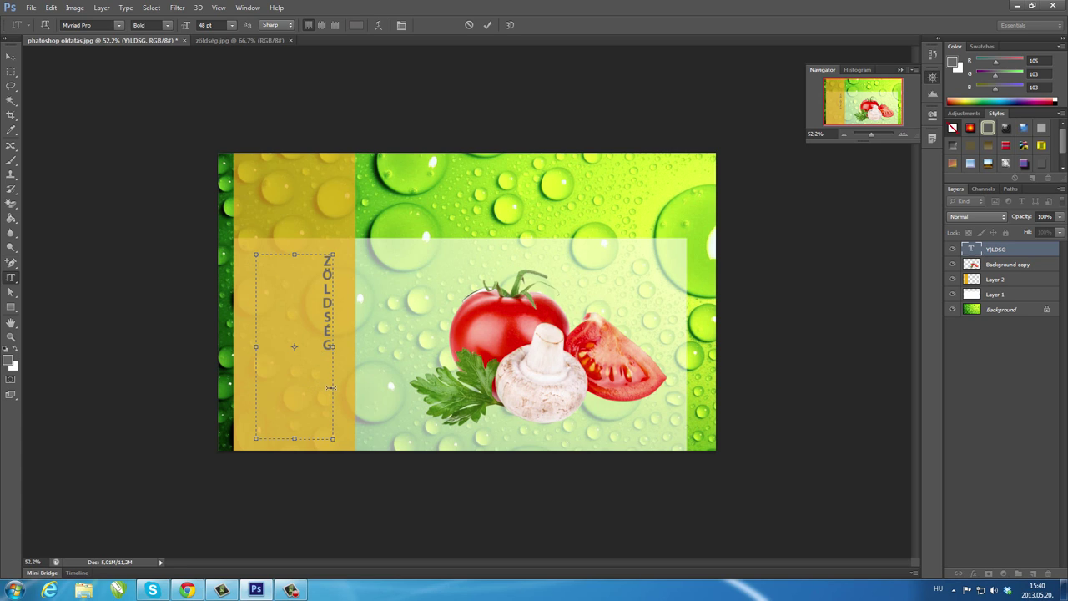
pyautogui.click(12, 58)
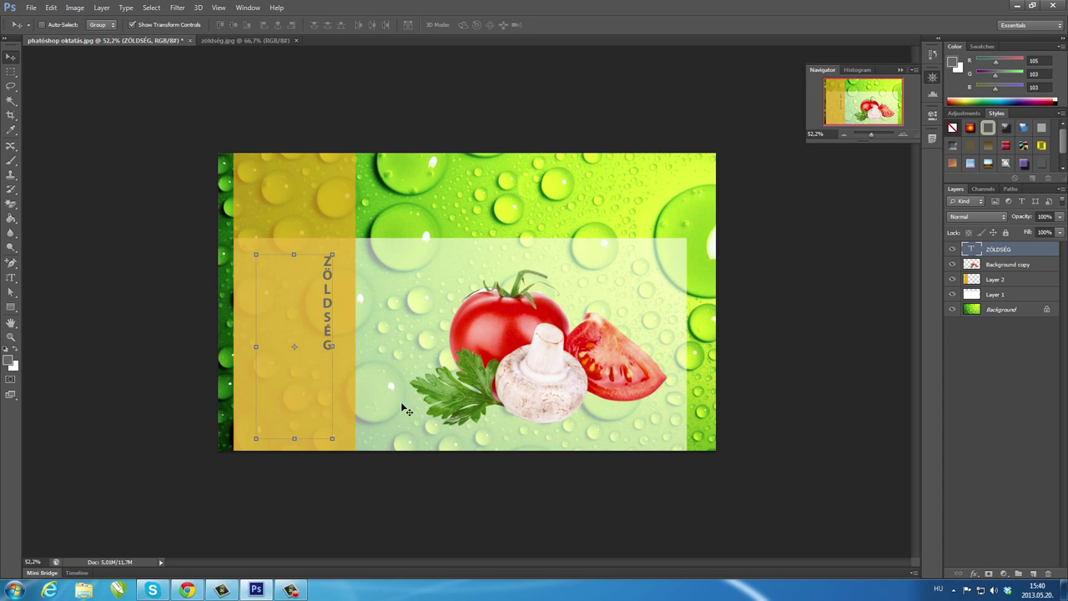
pyautogui.click(11, 278)
pyautogui.moveTo(325, 350); pyautogui.dragTo(326, 252)
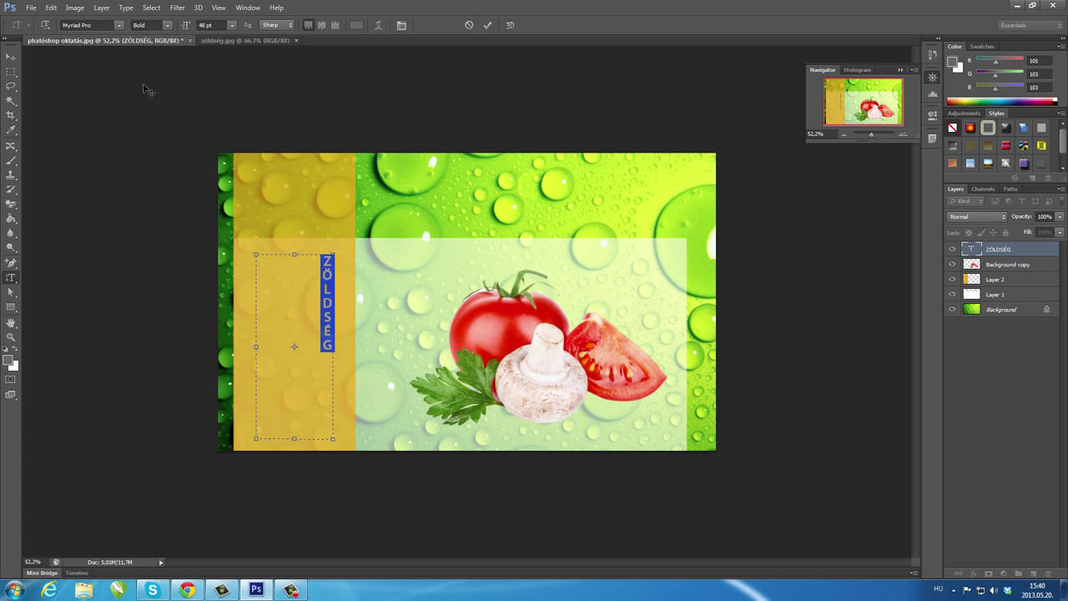
# - Raise the ZÖLDSÉG font size from 72 pt to 100 pt and check the wrapped letters
pyautogui.click(232, 25)
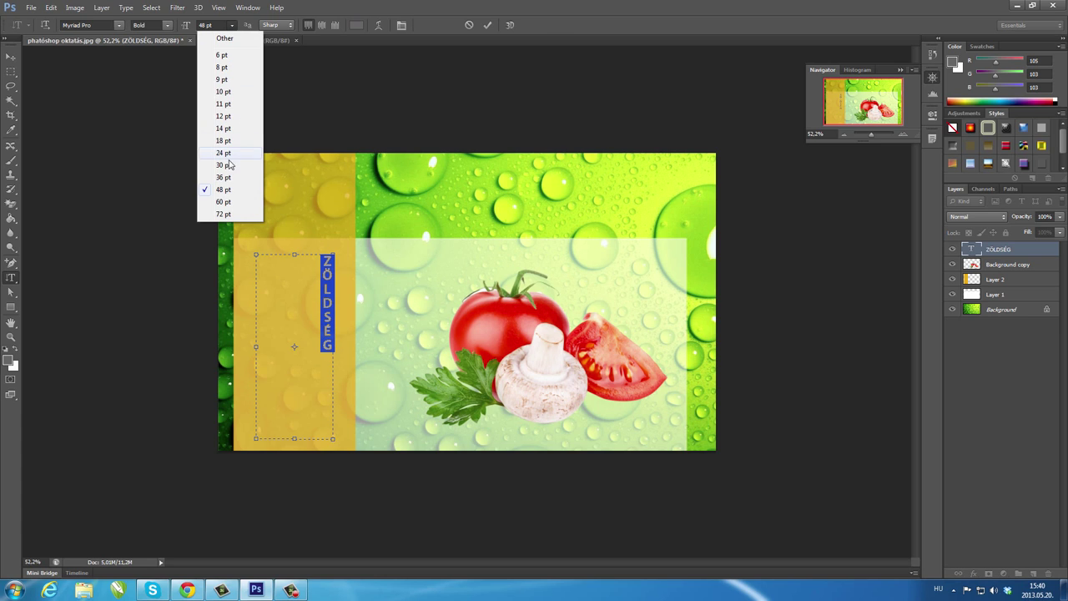
pyautogui.click(229, 214)
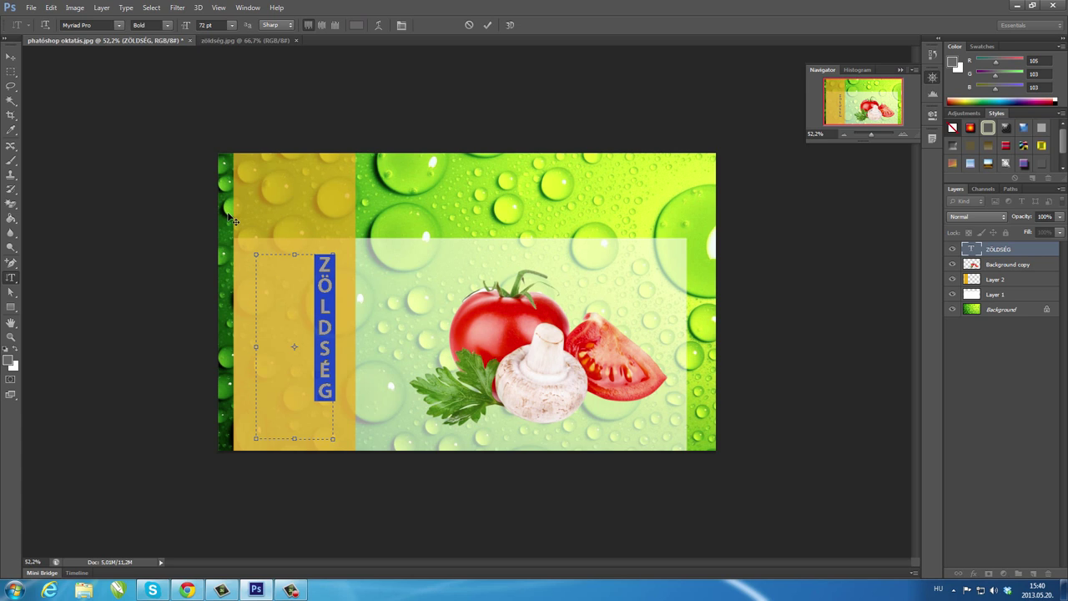
pyautogui.click(205, 25)
pyautogui.write('100')
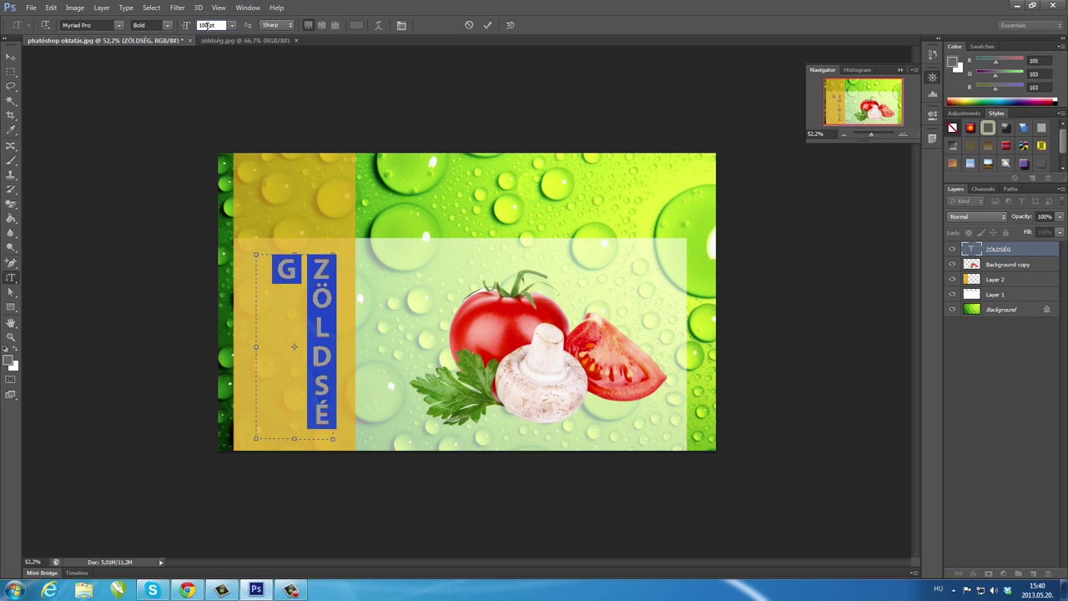
pyautogui.press('Return')
pyautogui.click(293, 328)
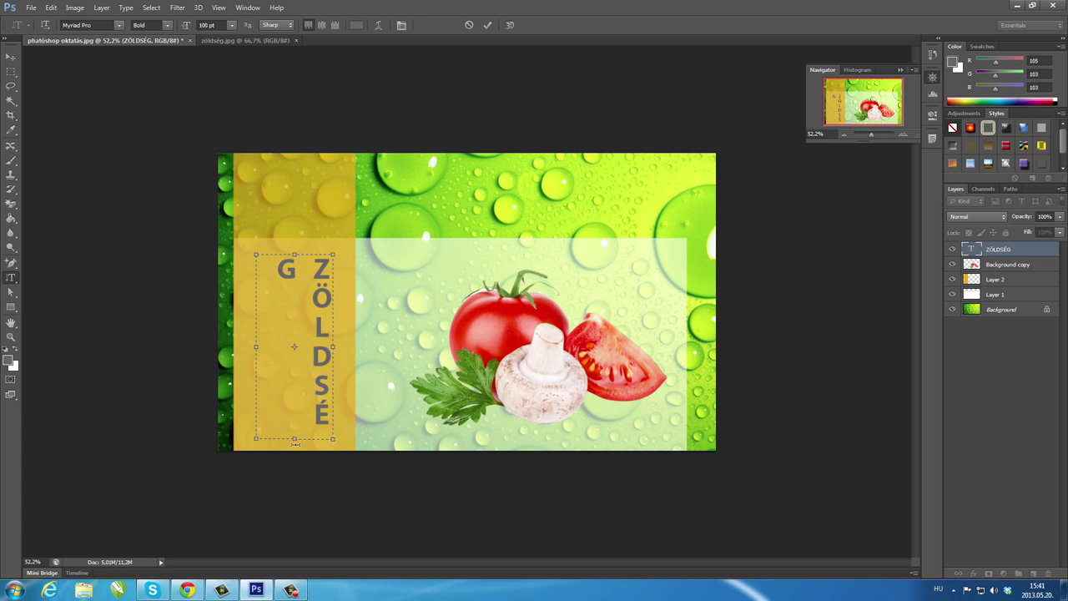
pyautogui.click(312, 374)
pyautogui.click(333, 347)
# - Commit the text and reopen the ZÖLDSÉG text layer for editing
pyautogui.click(10, 56)
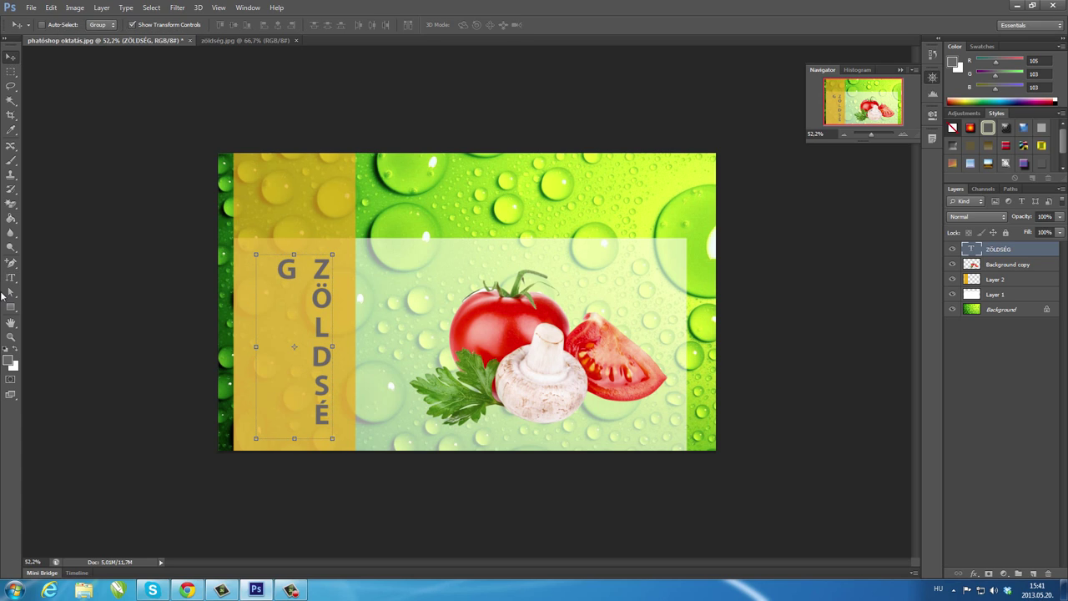
pyautogui.click(12, 278)
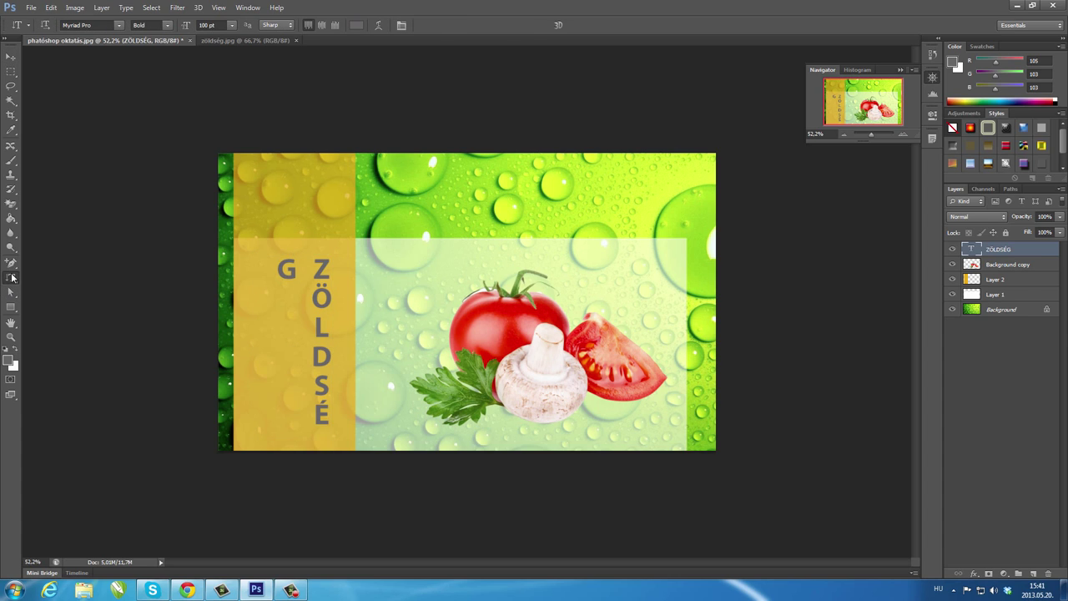
pyautogui.click(276, 296)
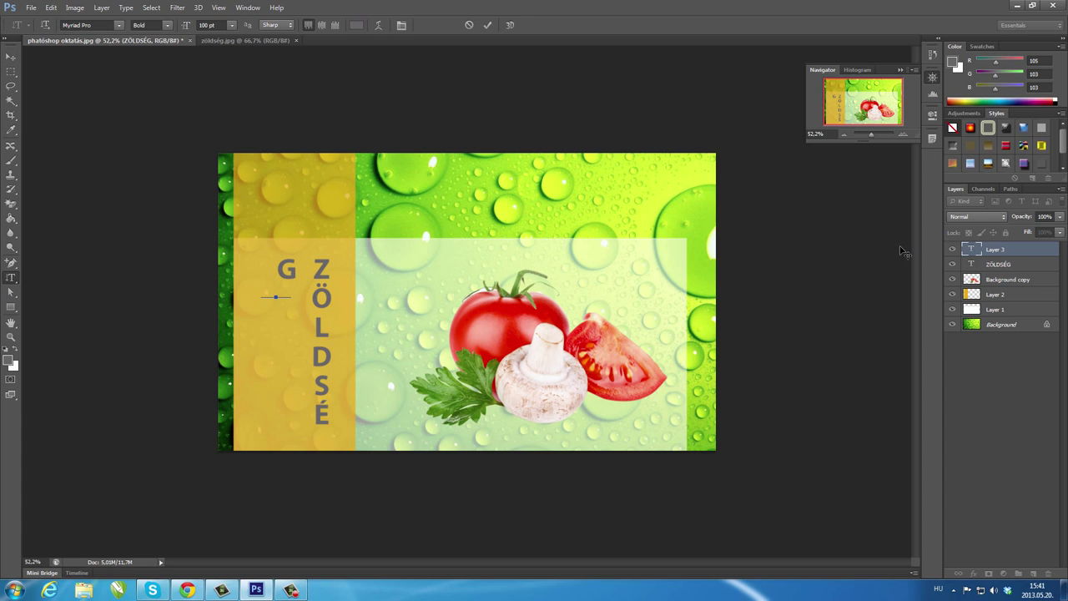
pyautogui.click(1001, 265)
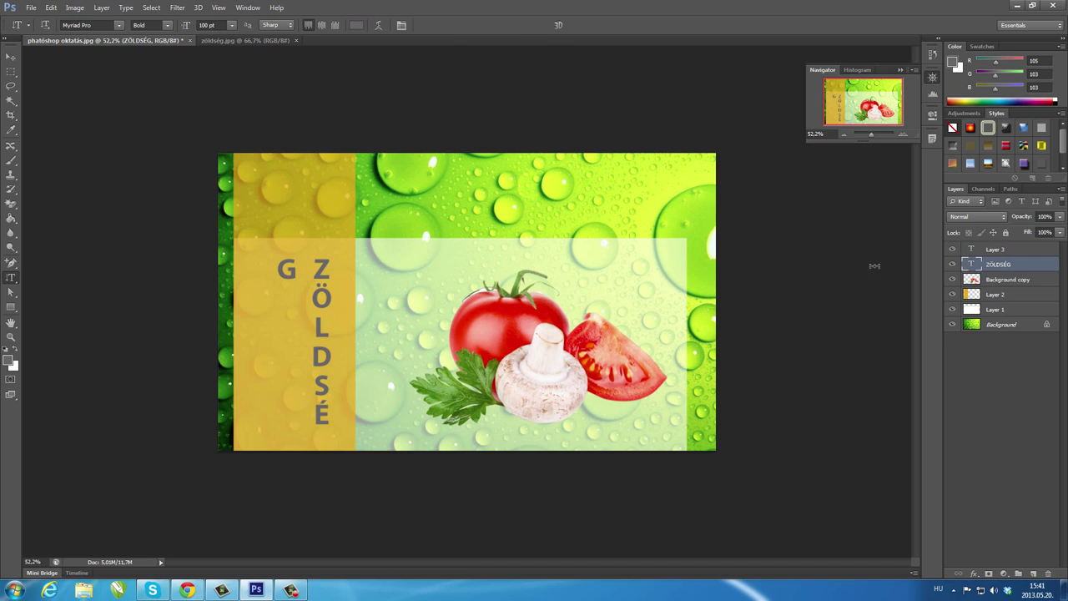
pyautogui.click(321, 299)
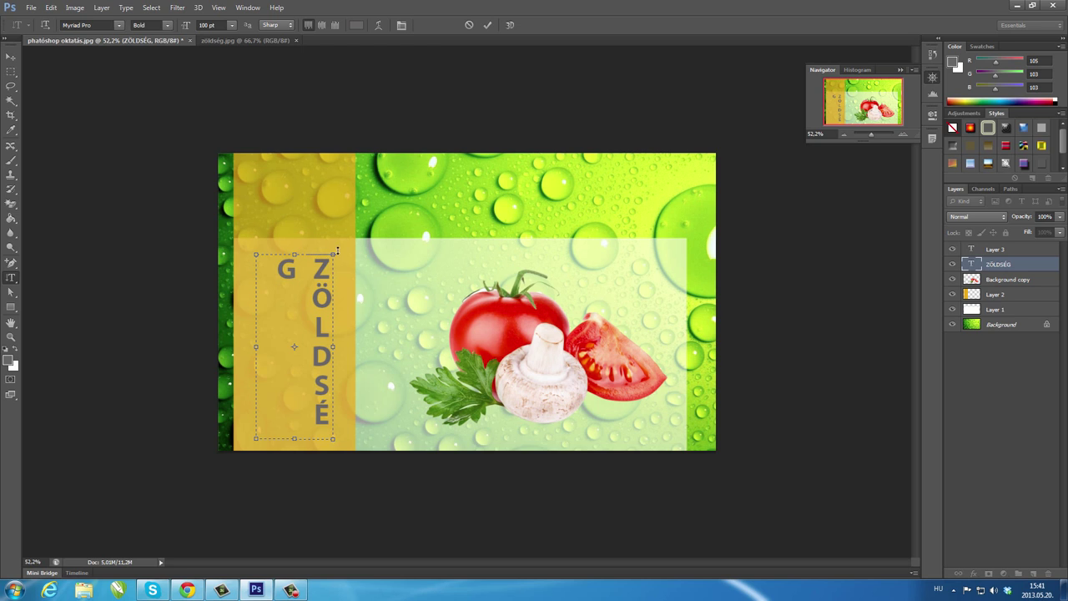
# - Resize the text box taller and narrower so ZÖLDSÉG fits one column
pyautogui.moveTo(338, 248); pyautogui.dragTo(331, 200)
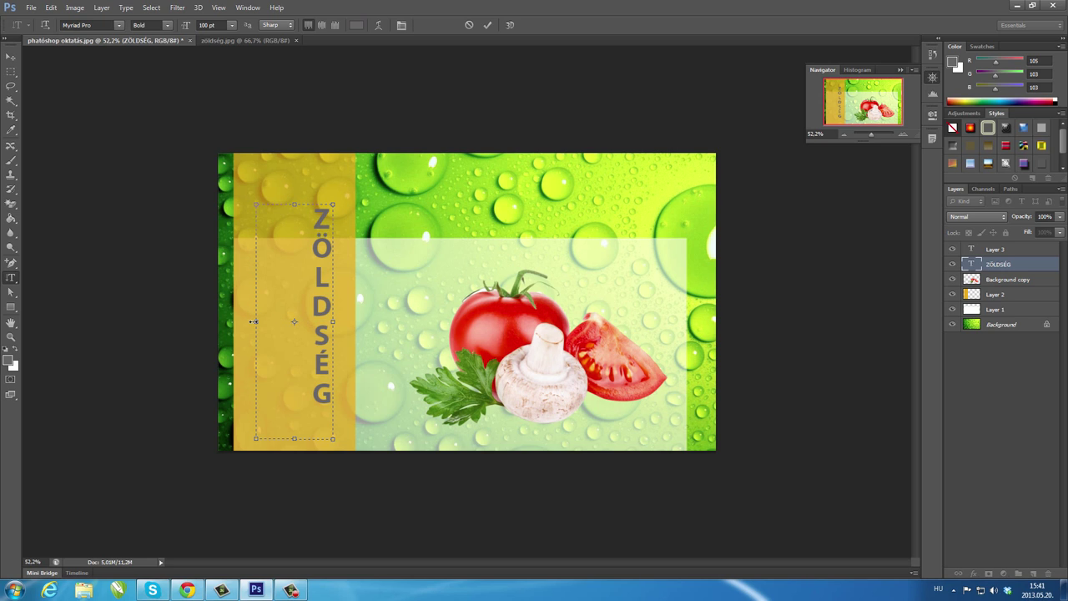
pyautogui.moveTo(251, 321); pyautogui.dragTo(297, 321)
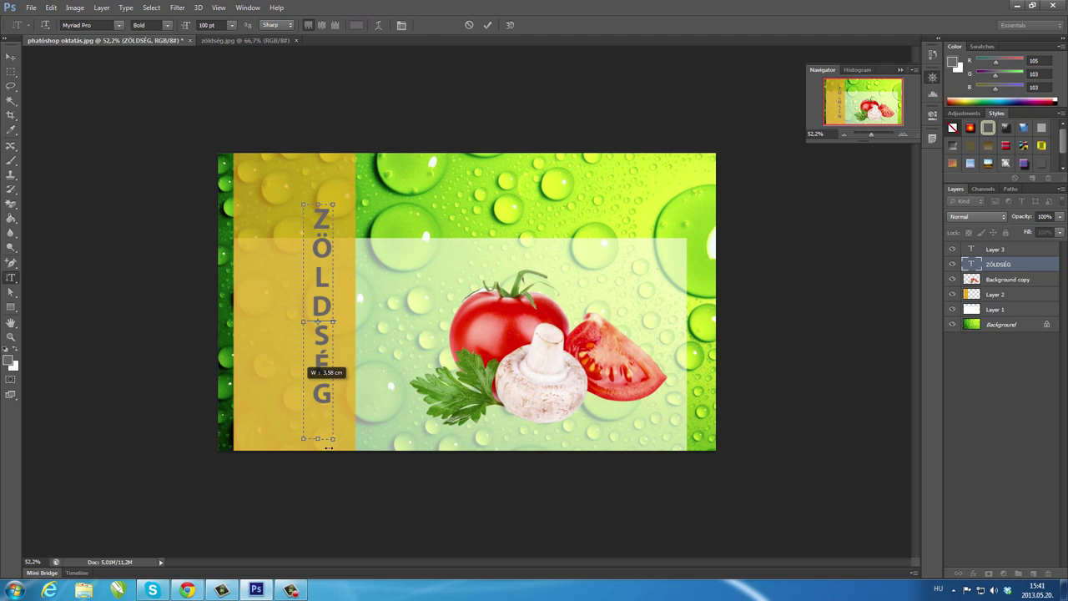
pyautogui.moveTo(297, 322); pyautogui.dragTo(317, 373)
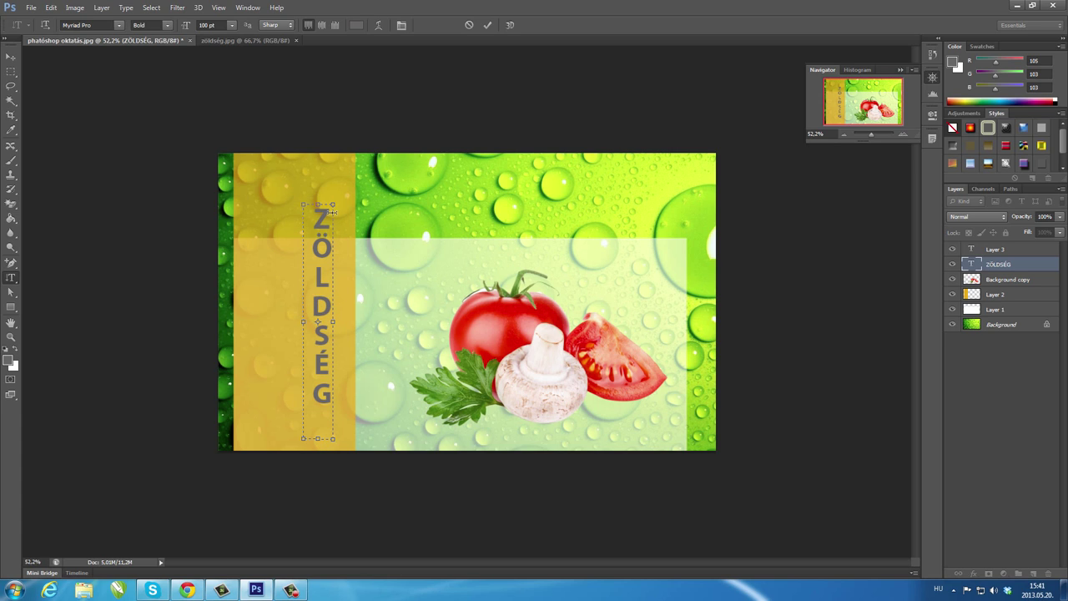
pyautogui.click(12, 55)
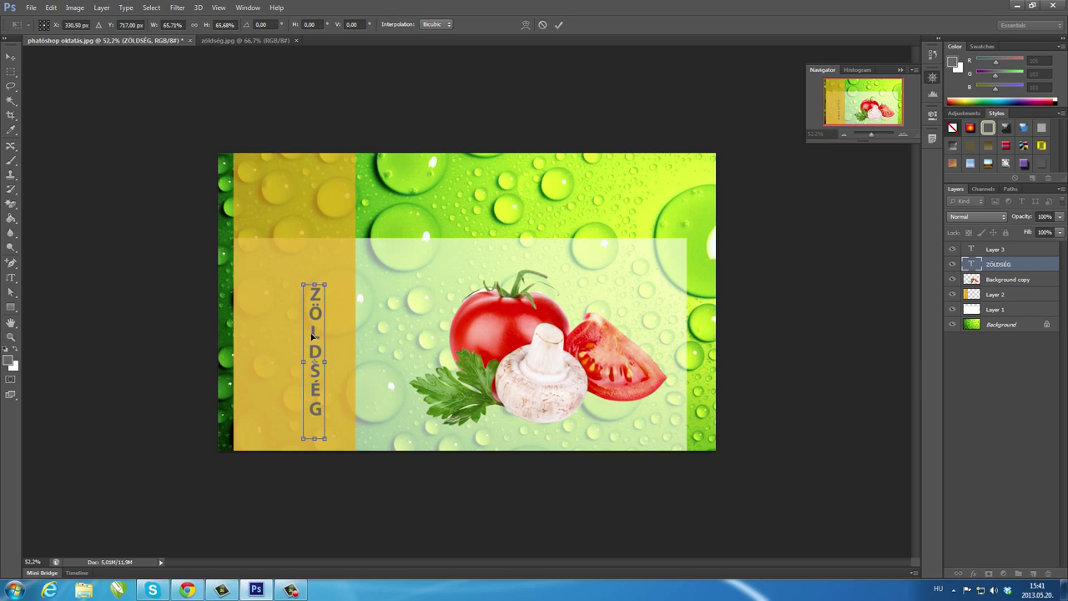
# - Nudge the shrunken text left and up, then apply the 65.68 pt transformation
pyautogui.moveTo(322, 307); pyautogui.dragTo(302, 299)
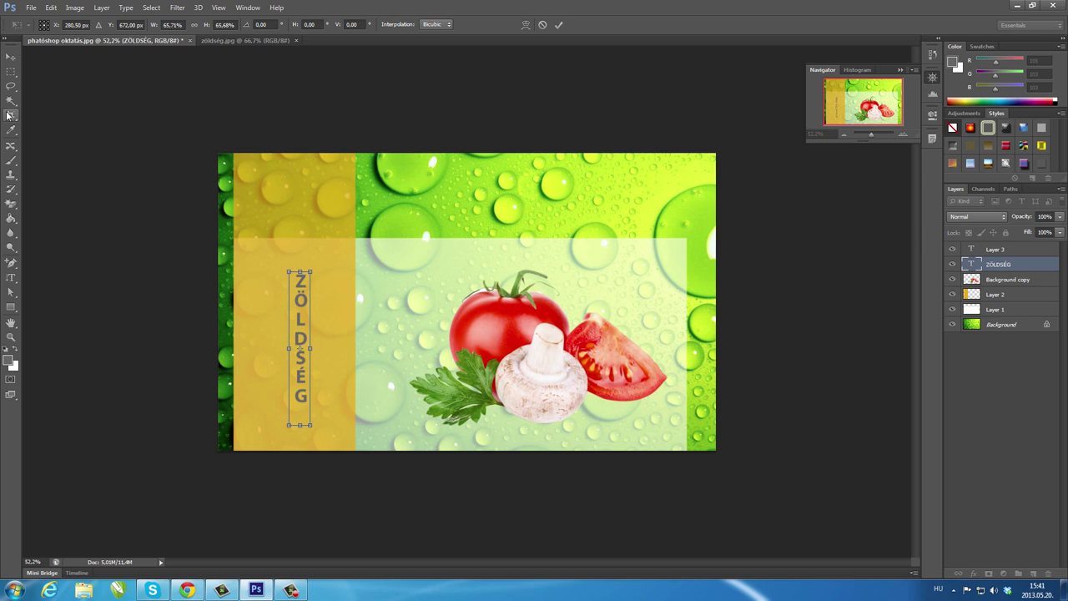
pyautogui.click(10, 278)
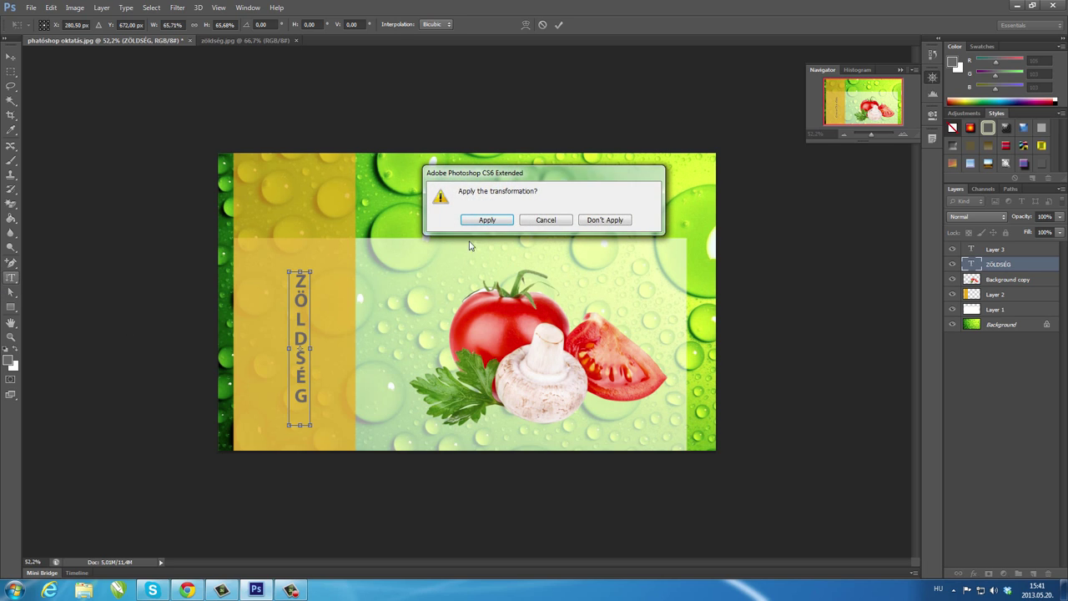
pyautogui.click(486, 220)
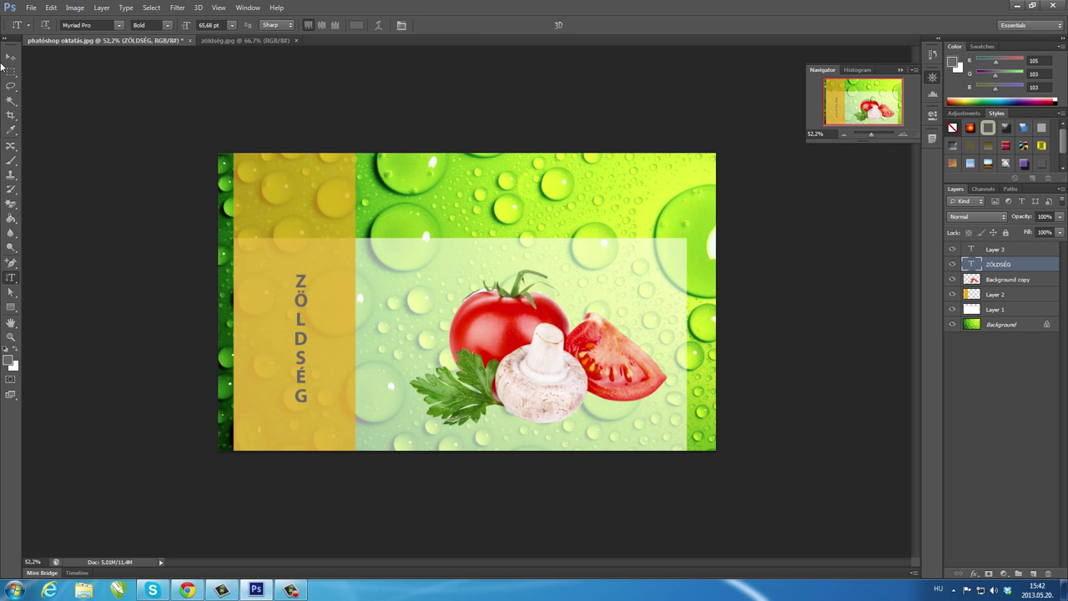
pyautogui.click(10, 56)
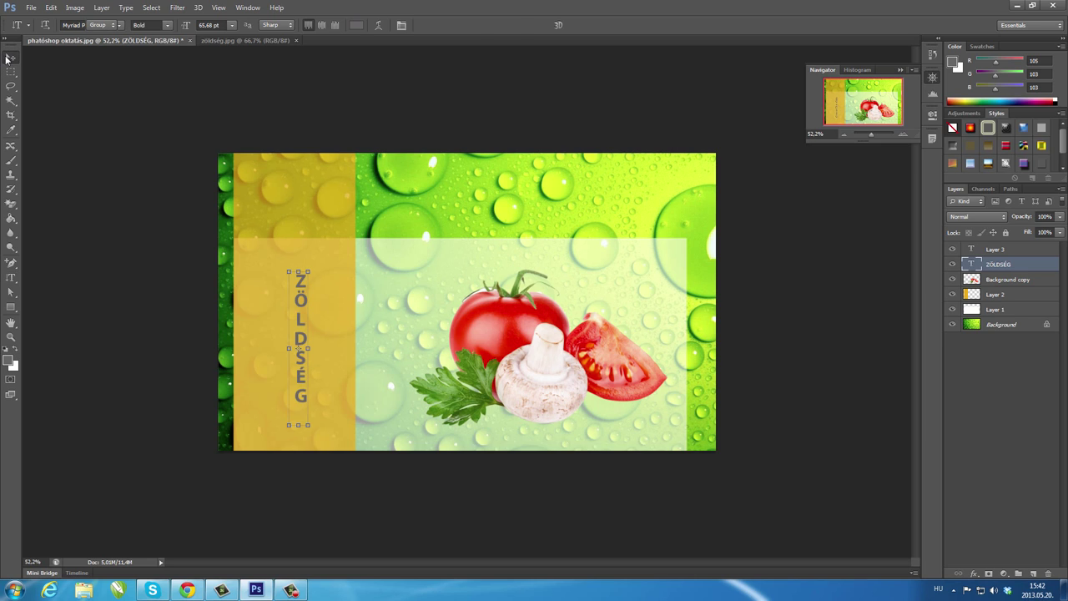
# - Delete the grey vertical text layer and draw a horizontal text box in white
pyautogui.press('Delete')
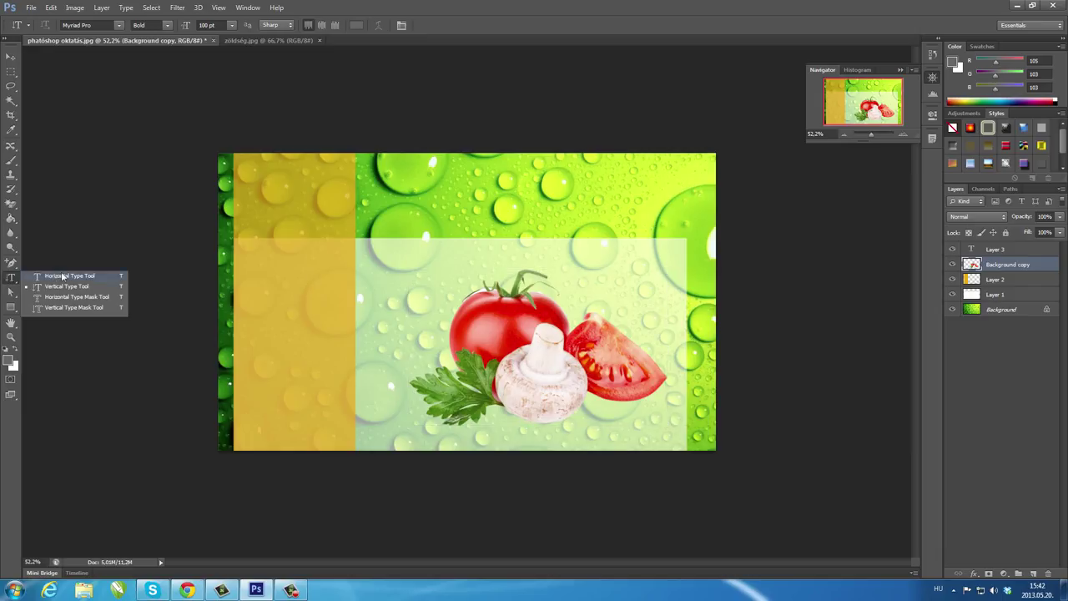
pyautogui.moveTo(10, 280); pyautogui.dragTo(61, 277)
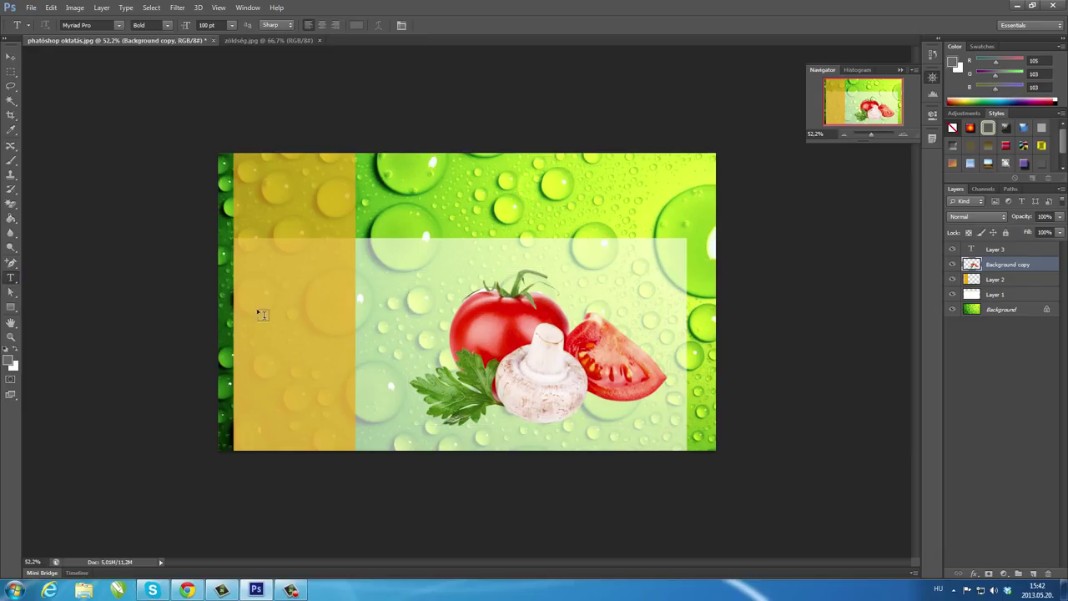
pyautogui.moveTo(245, 268)
pyautogui.mouseDown()
pyautogui.moveTo(418, 309)
pyautogui.moveTo(441, 301)
pyautogui.mouseUp()
pyautogui.click(14, 350)
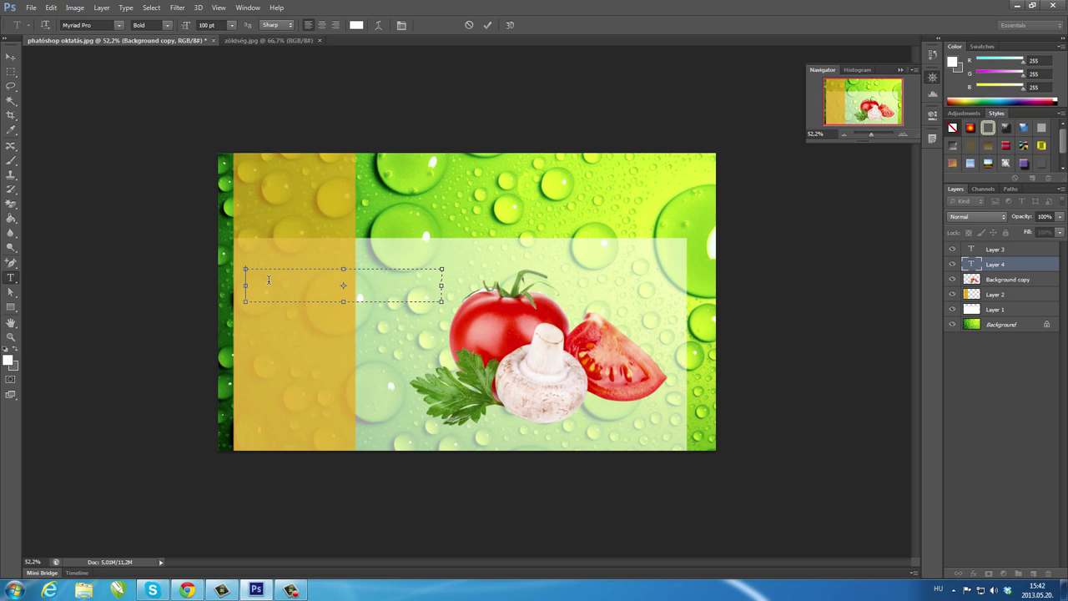
# - Type and commit the word ZÖLDSÉG, correcting the typo along the way
pyautogui.write('zö')
pyautogui.write('lf')
pyautogui.press('BackSpace')
pyautogui.press('BackSpace')
pyautogui.press('BackSpace')
pyautogui.press('BackSpace')
pyautogui.write('ZÖLD')
pyautogui.write('SEG')
pyautogui.click(7, 58)
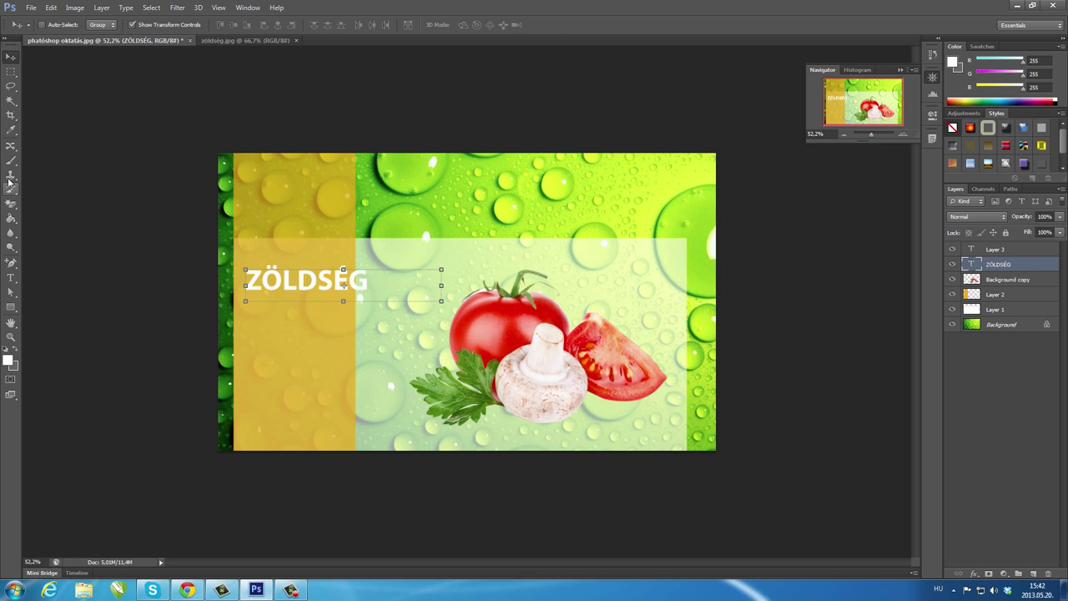
pyautogui.click(10, 277)
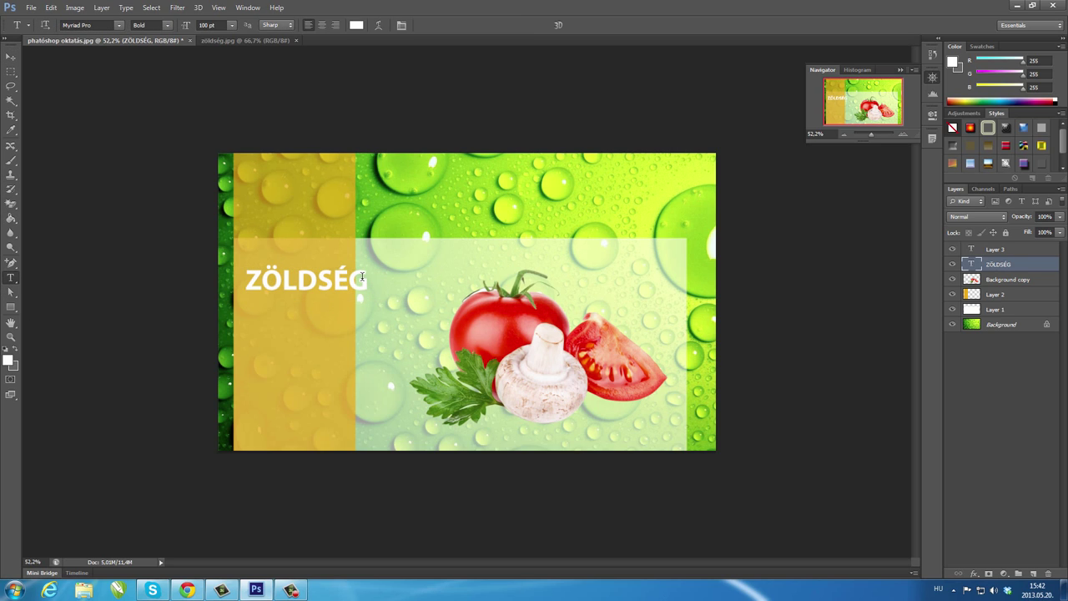
pyautogui.click(367, 280)
# - Set the whole ZÖLDSÉG heading to 120 pt with anti-aliasing None
pyautogui.moveTo(367, 281); pyautogui.dragTo(219, 279)
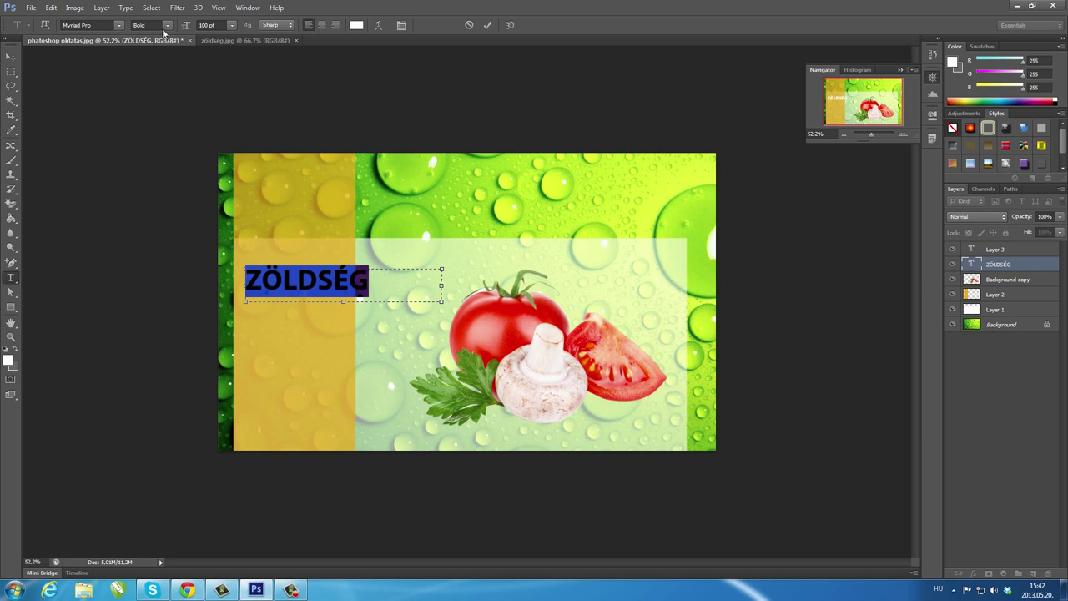
pyautogui.click(203, 25)
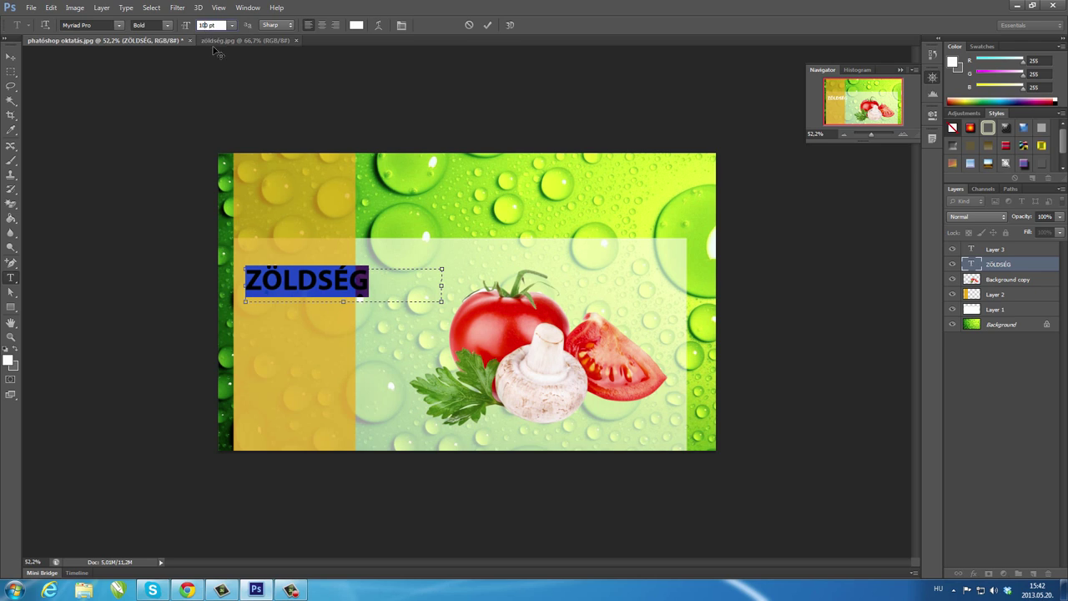
pyautogui.write('120')
pyautogui.press('Return')
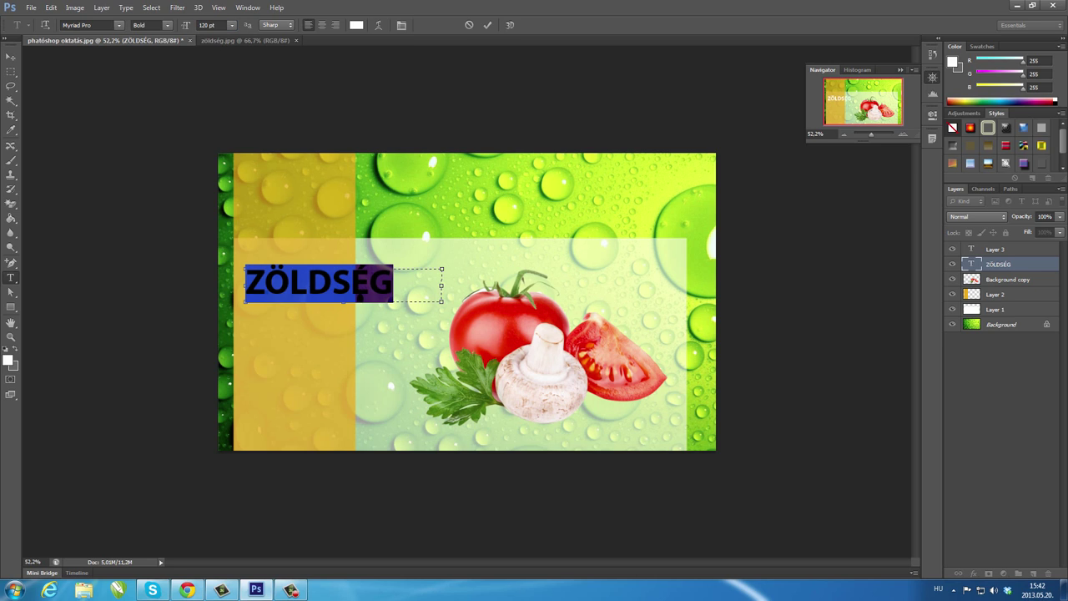
pyautogui.click(287, 25)
pyautogui.click(285, 37)
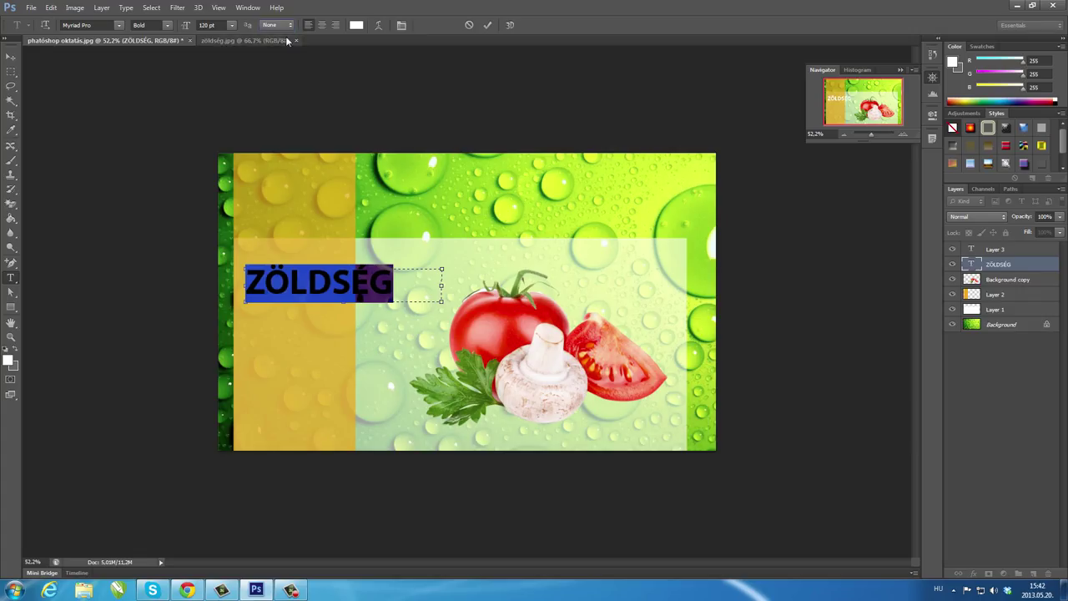
pyautogui.click(11, 56)
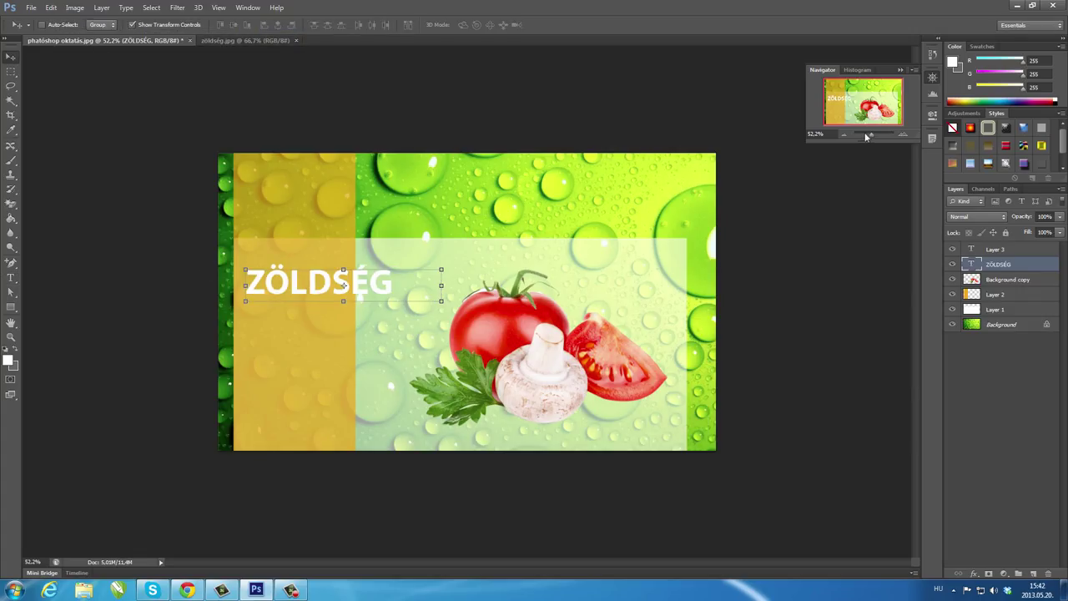
# - Zoom in to 100 percent on the heading and select the ZÖLDSÉG letters
pyautogui.moveTo(870, 134); pyautogui.dragTo(873, 136)
pyautogui.hotkey('ctrl', '1')
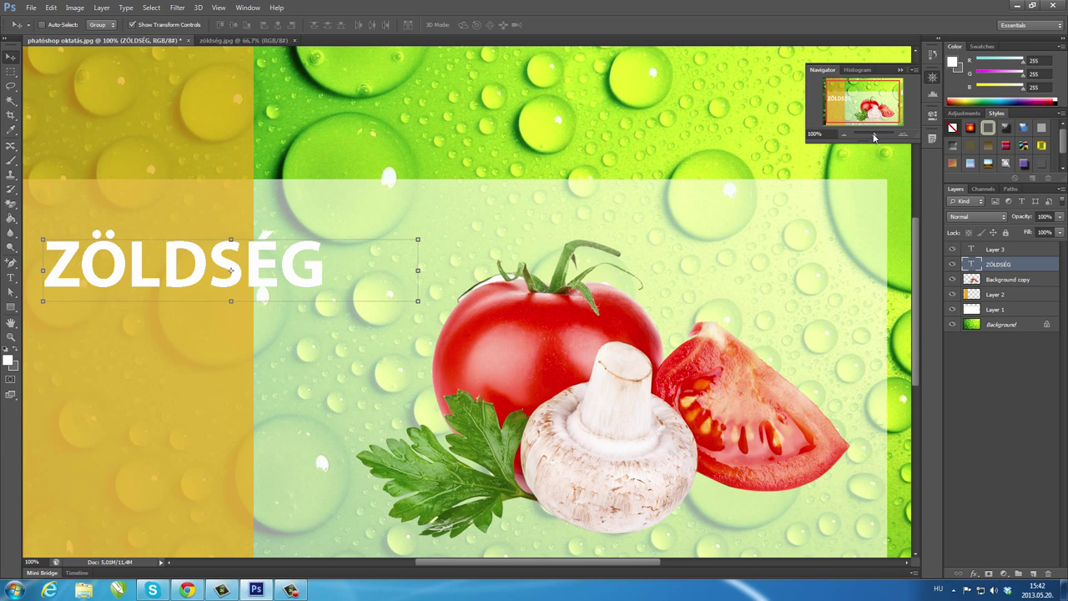
pyautogui.moveTo(874, 135); pyautogui.dragTo(843, 111)
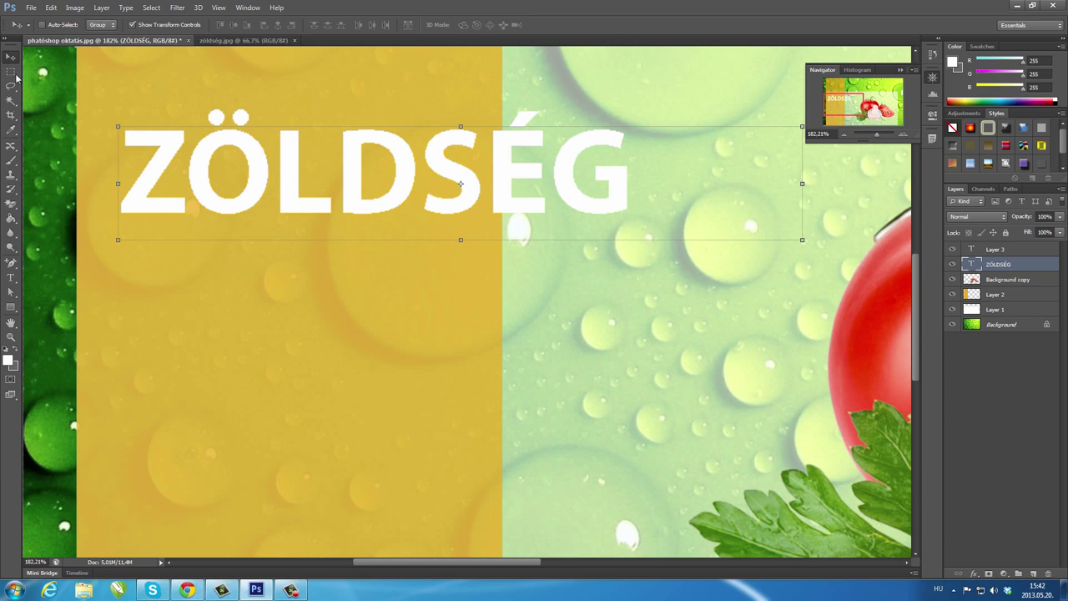
pyautogui.click(11, 277)
pyautogui.click(466, 172)
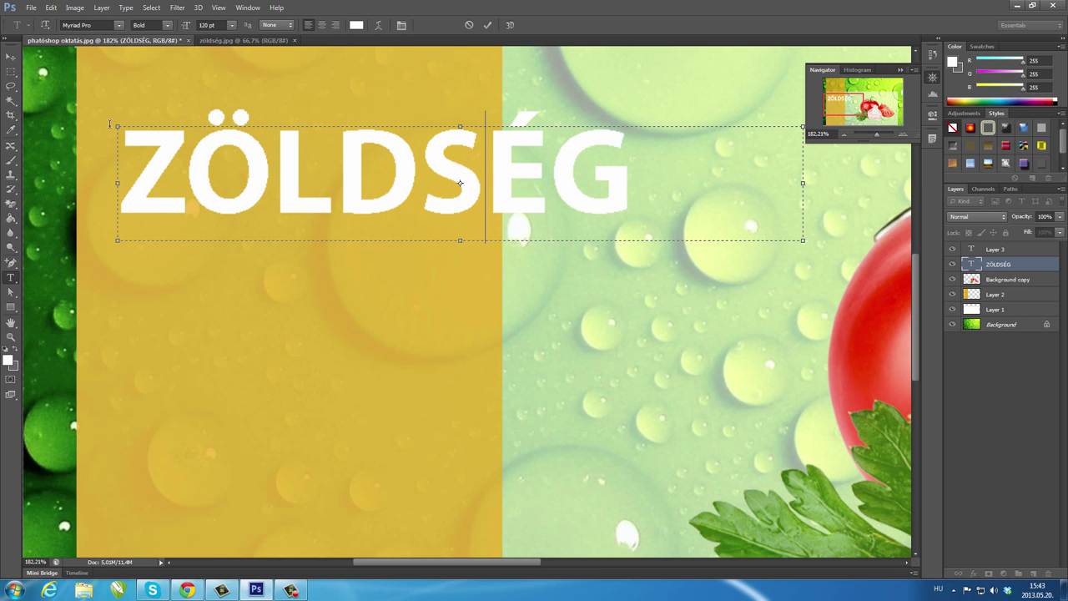
pyautogui.click(628, 178)
pyautogui.hotkey('shift', 'Left')
pyautogui.hotkey('shift', 'Left')
pyautogui.hotkey('shift', 'Left')
pyautogui.hotkey('shift', 'Left')
pyautogui.hotkey('shift', 'Left')
pyautogui.hotkey('shift', 'Left')
# - Change the anti-aliasing from Sharp to Strong, zoom back out and commit
pyautogui.click(288, 25)
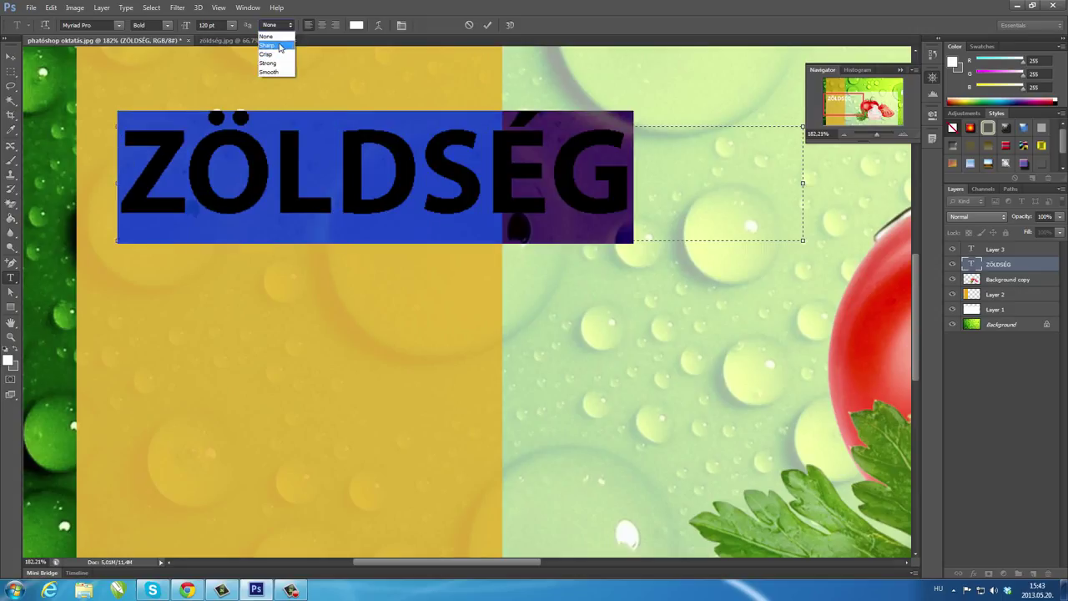
pyautogui.click(267, 45)
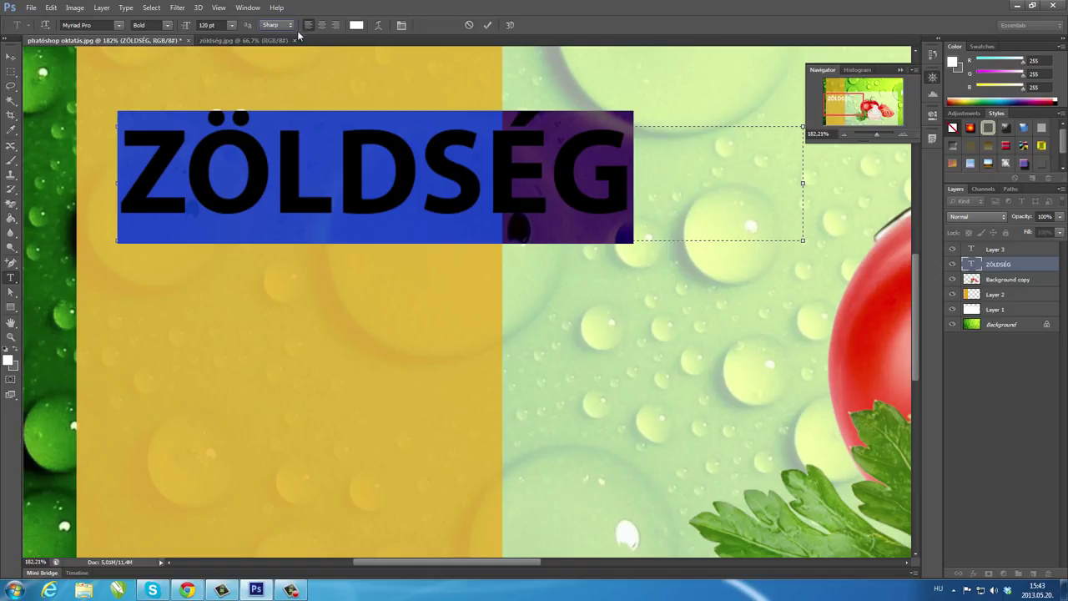
pyautogui.click(290, 25)
pyautogui.click(278, 62)
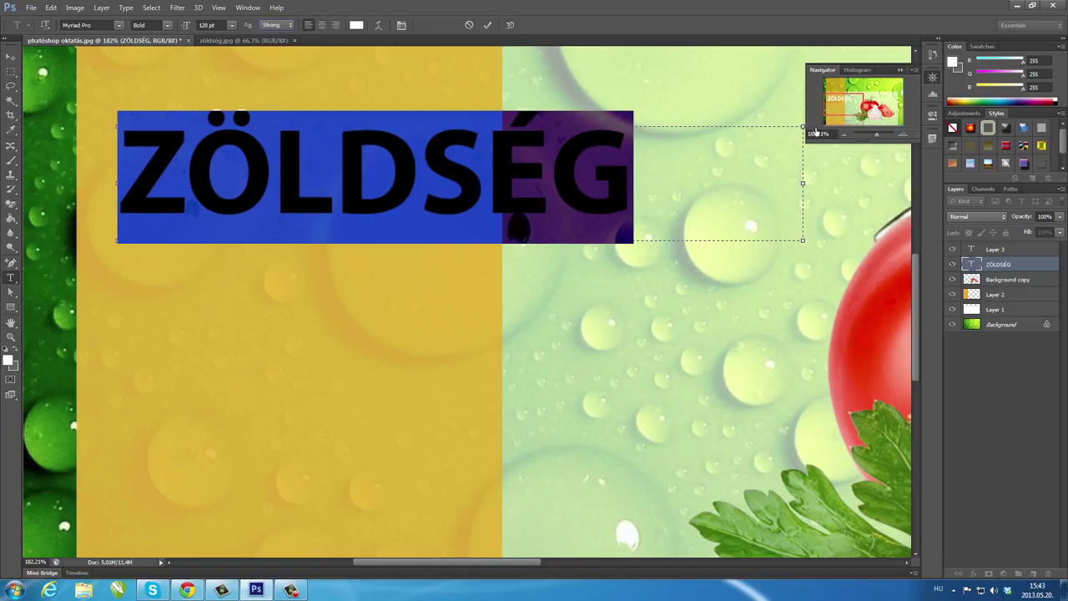
pyautogui.scroll(-3, 816, 132)
pyautogui.moveTo(830, 116); pyautogui.dragTo(836, 110)
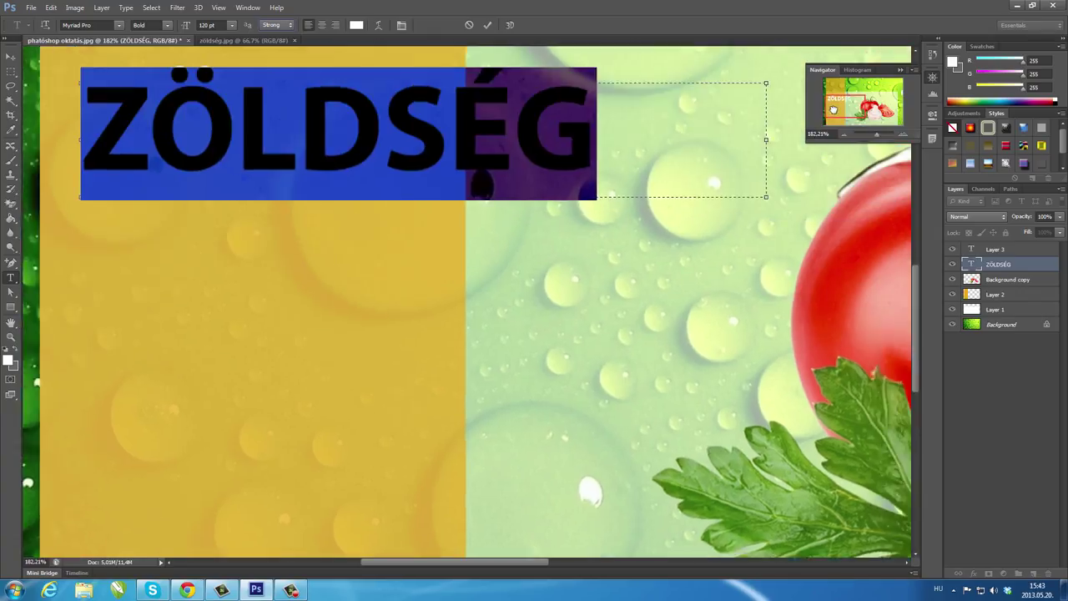
pyautogui.click(709, 190)
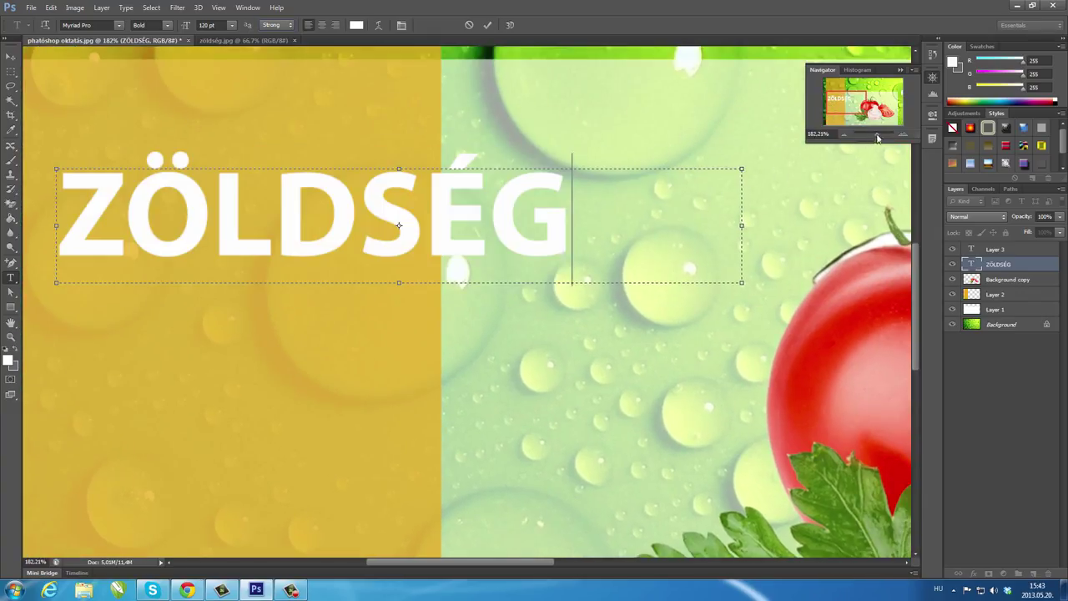
pyautogui.moveTo(877, 138); pyautogui.dragTo(874, 137)
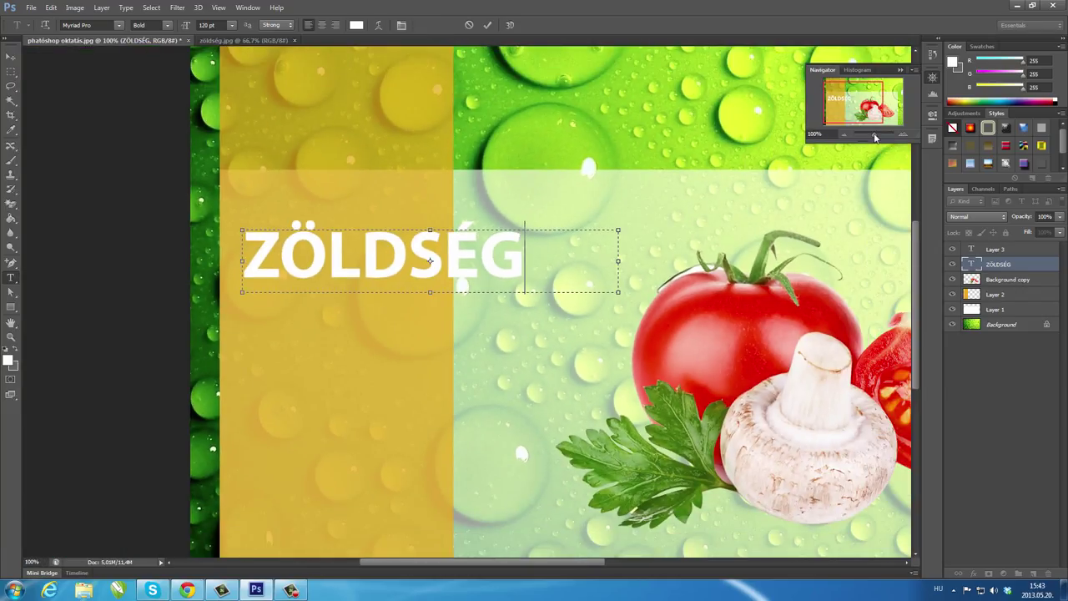
pyautogui.click(10, 56)
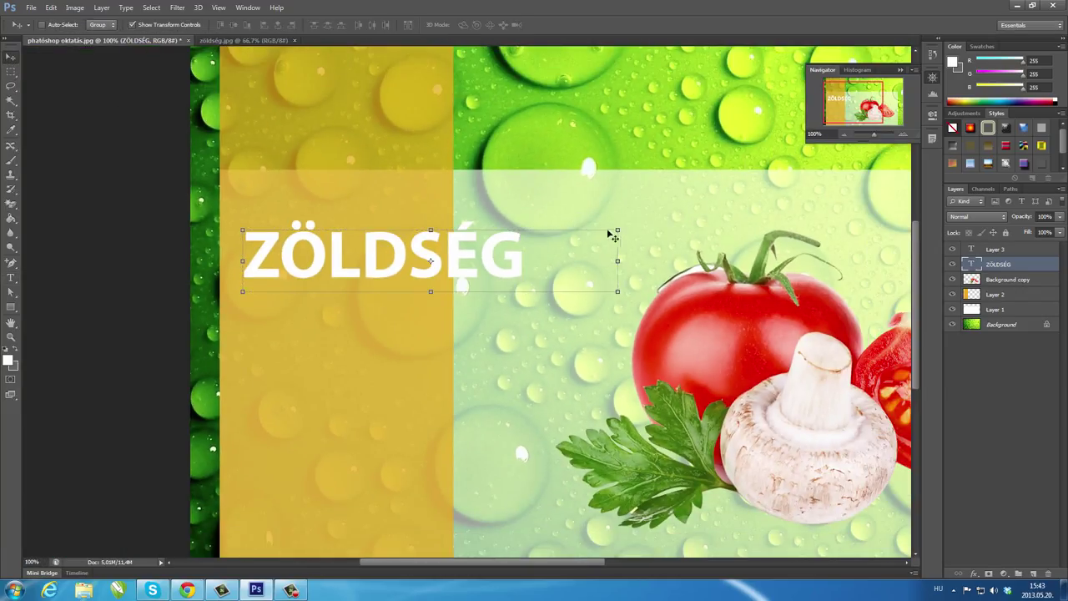
# - Rotate the white ZÖLDSÉG text -90° and move it onto the yellow strip
pyautogui.moveTo(619, 226)
pyautogui.mouseDown()
pyautogui.moveTo(504, 136)
pyautogui.moveTo(392, 121)
pyautogui.moveTo(485, 143)
pyautogui.moveTo(511, 173)
pyautogui.moveTo(454, 115)
pyautogui.moveTo(424, 124)
pyautogui.mouseUp()
pyautogui.moveTo(432, 203)
pyautogui.mouseDown()
pyautogui.moveTo(379, 224)
pyautogui.moveTo(319, 297)
pyautogui.moveTo(349, 262)
pyautogui.mouseUp()
pyautogui.scroll(-1, 322, 297)
pyautogui.scroll(-1, 325, 299)
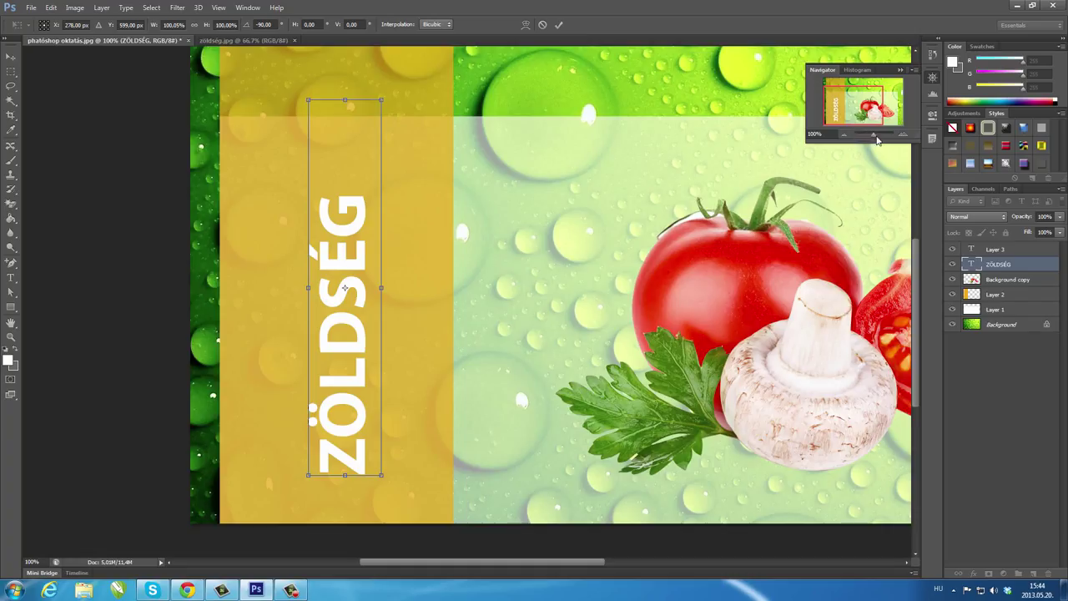
# - Zoom out to see the whole banner and apply the text rotation
pyautogui.moveTo(879, 138); pyautogui.dragTo(870, 138)
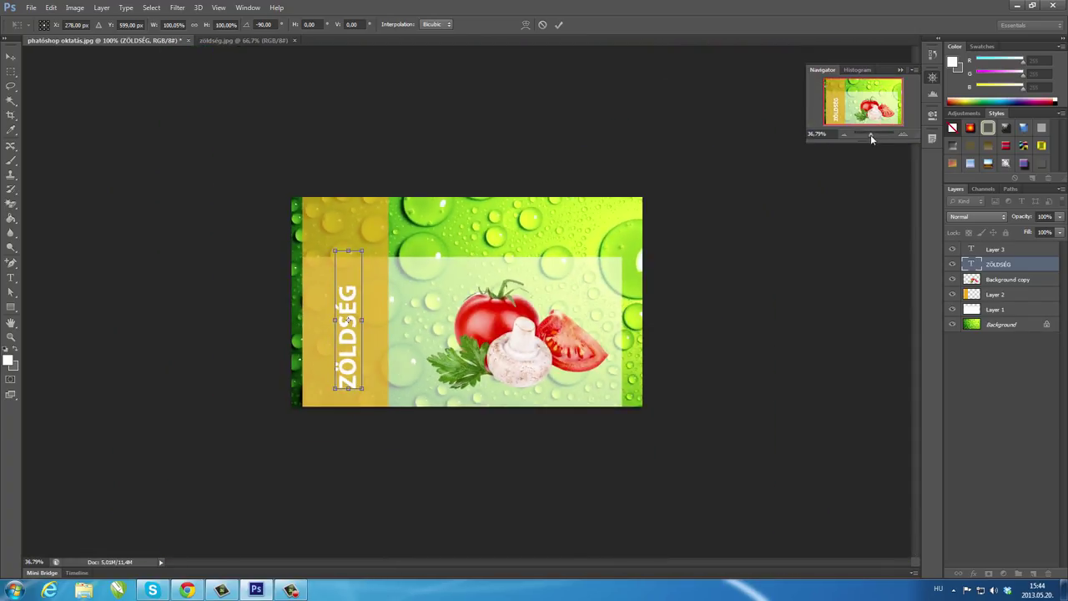
pyautogui.moveTo(870, 134); pyautogui.dragTo(868, 135)
pyautogui.press('v')
pyautogui.press('Return')
pyautogui.click(1026, 354)
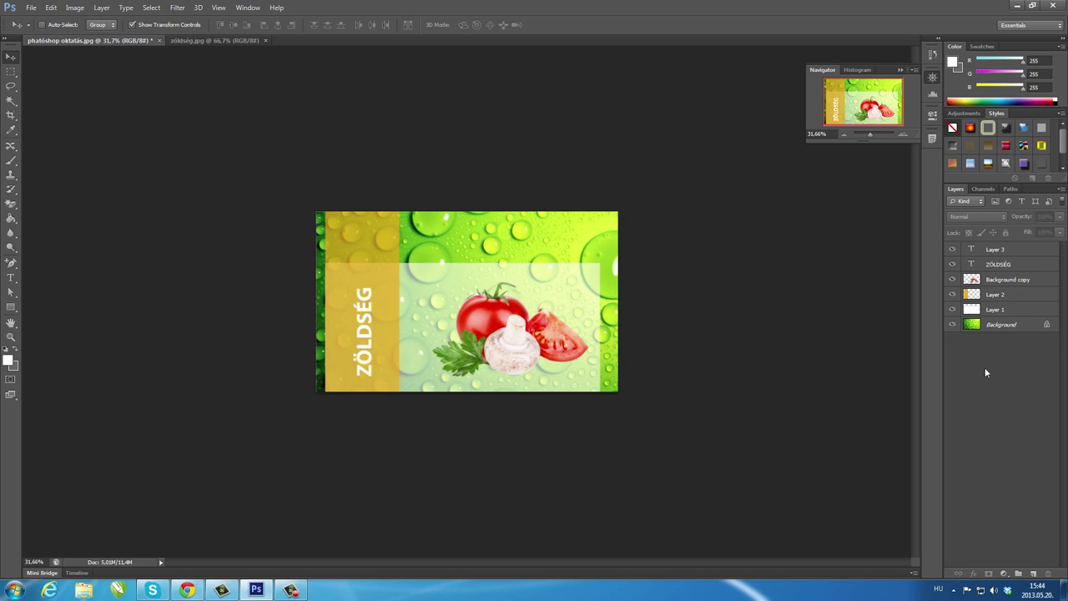